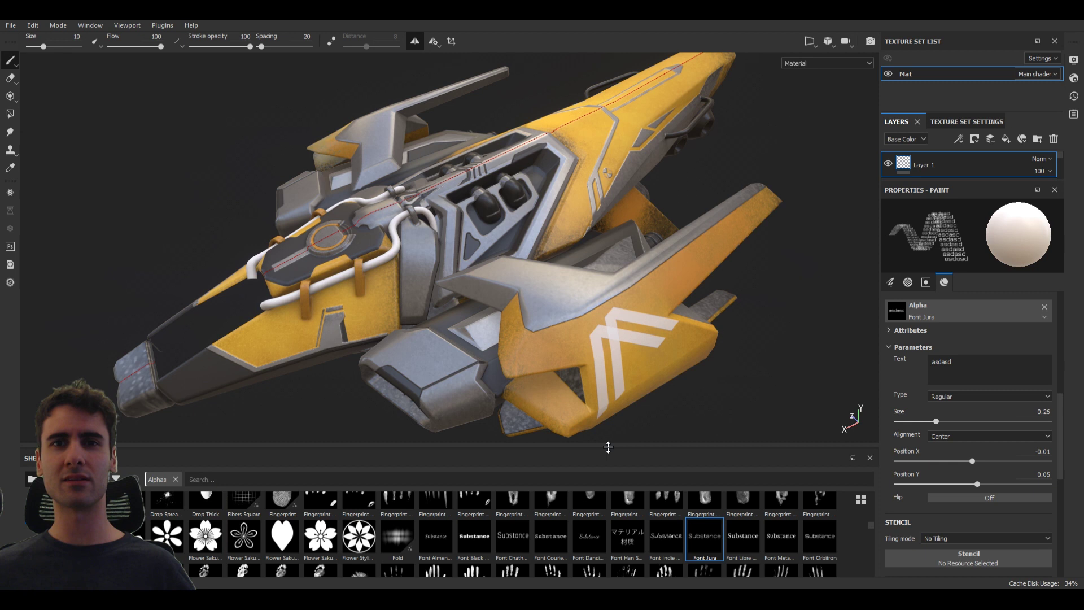
# Raise the shelf splitter and make Font Chathura, reading 'Substance' at size 0.7, the brush alpha
pyautogui.moveTo(608, 447); pyautogui.dragTo(608, 415)
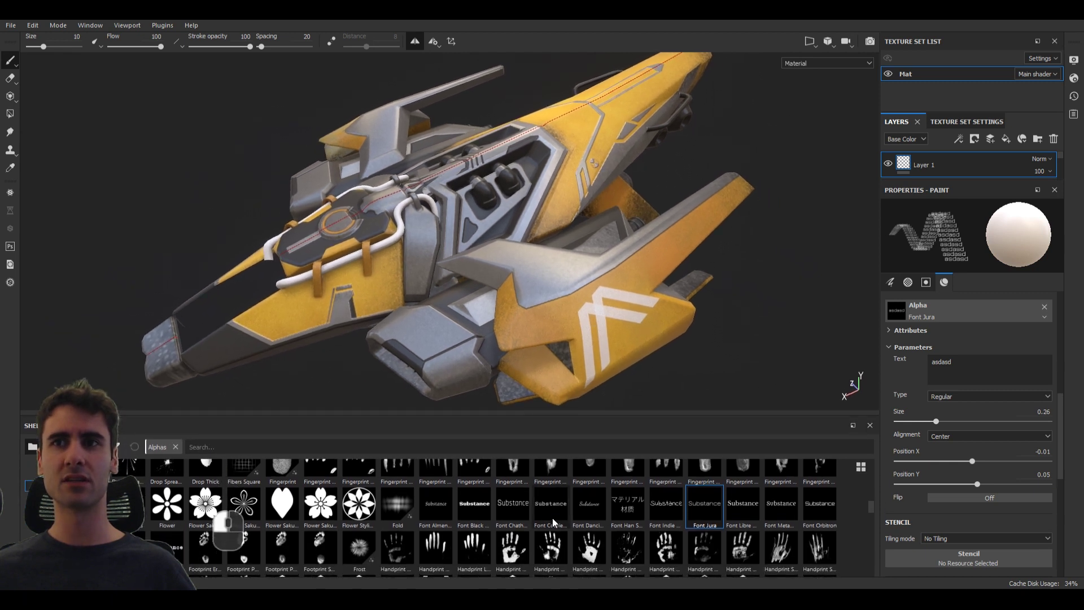
pyautogui.click(501, 514)
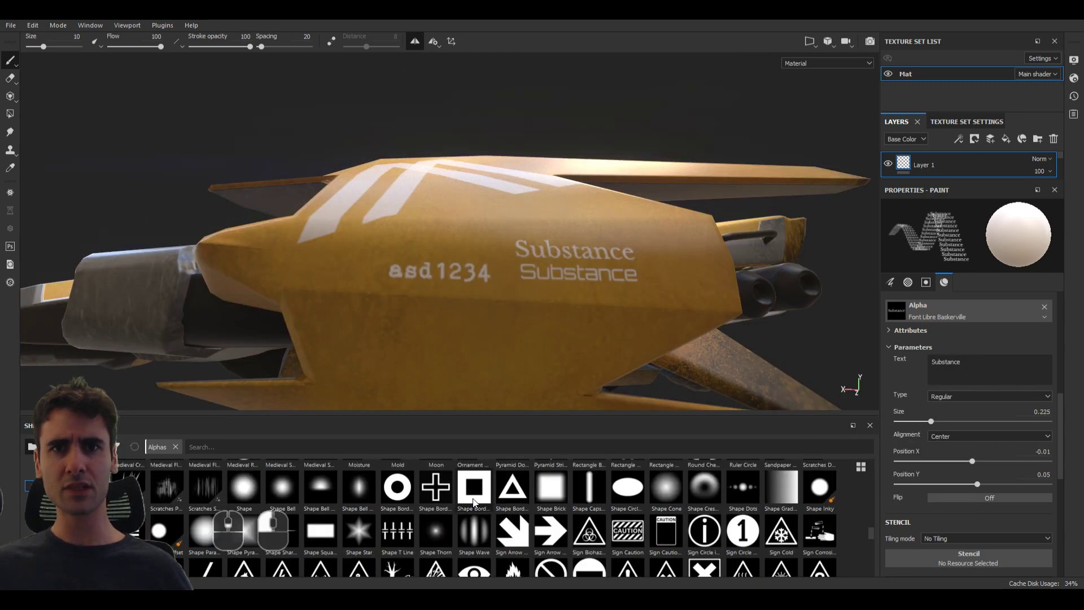
# Stamp the AREA text alpha on the ship's hull, then WARNING just below it
pyautogui.scroll(-4, 472, 498)
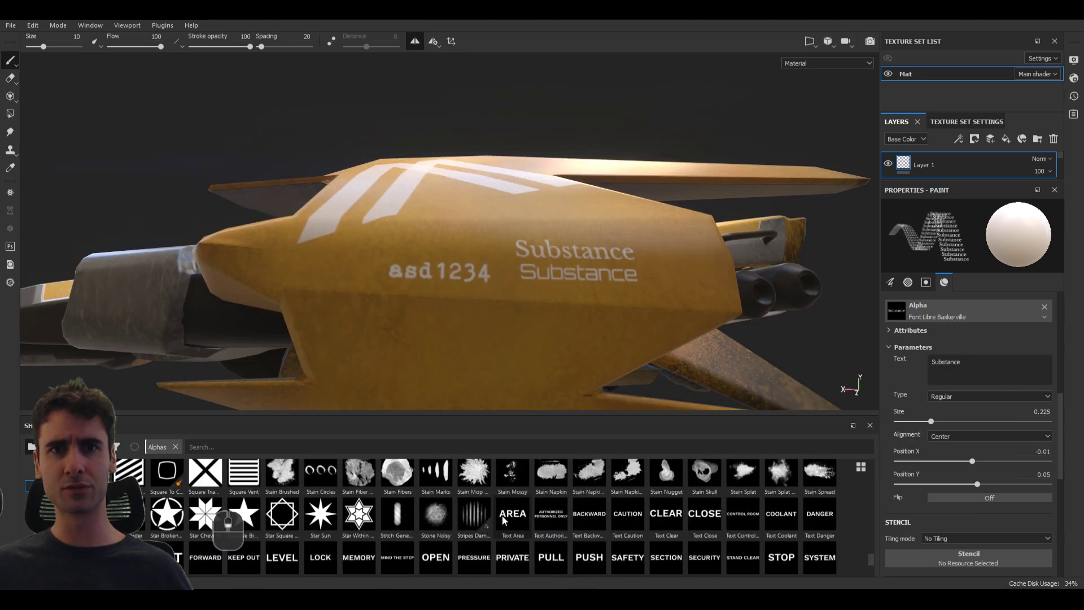
pyautogui.click(516, 522)
pyautogui.click(460, 332)
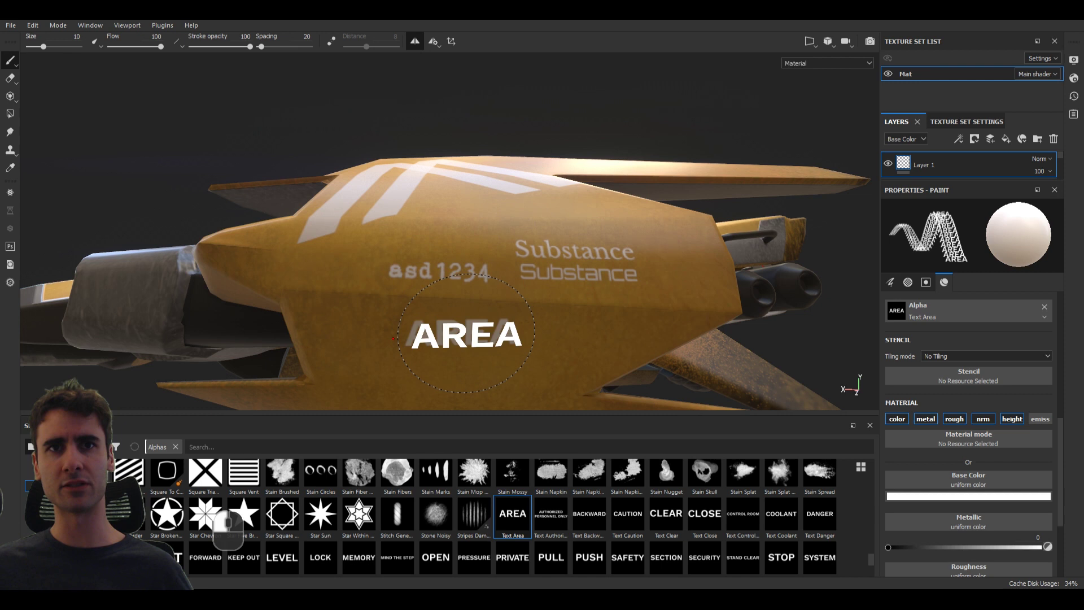
pyautogui.scroll(-2, 538, 499)
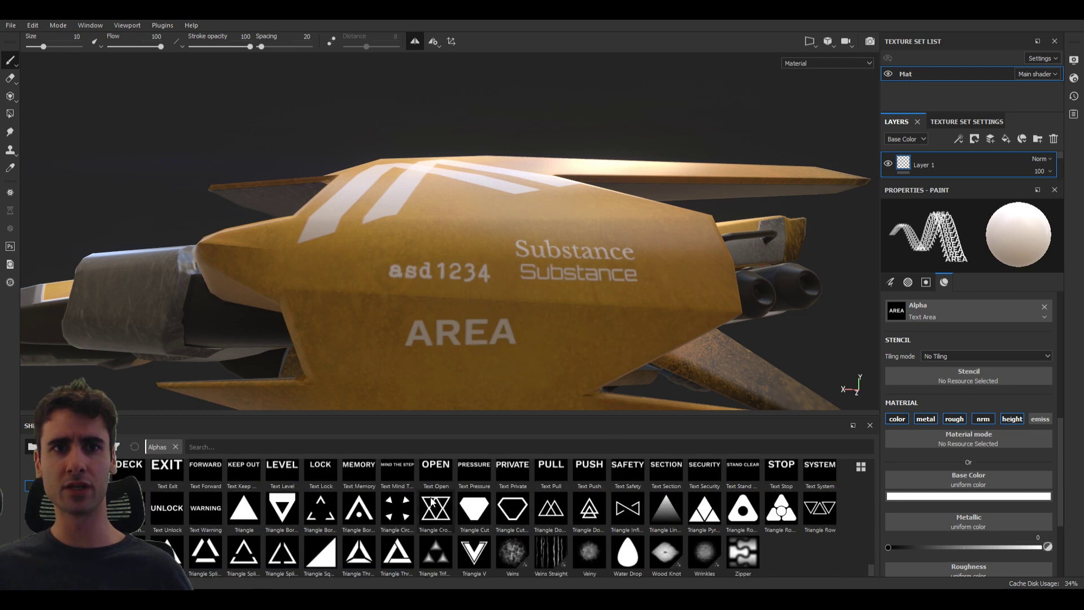
pyautogui.click(197, 510)
pyautogui.click(467, 357)
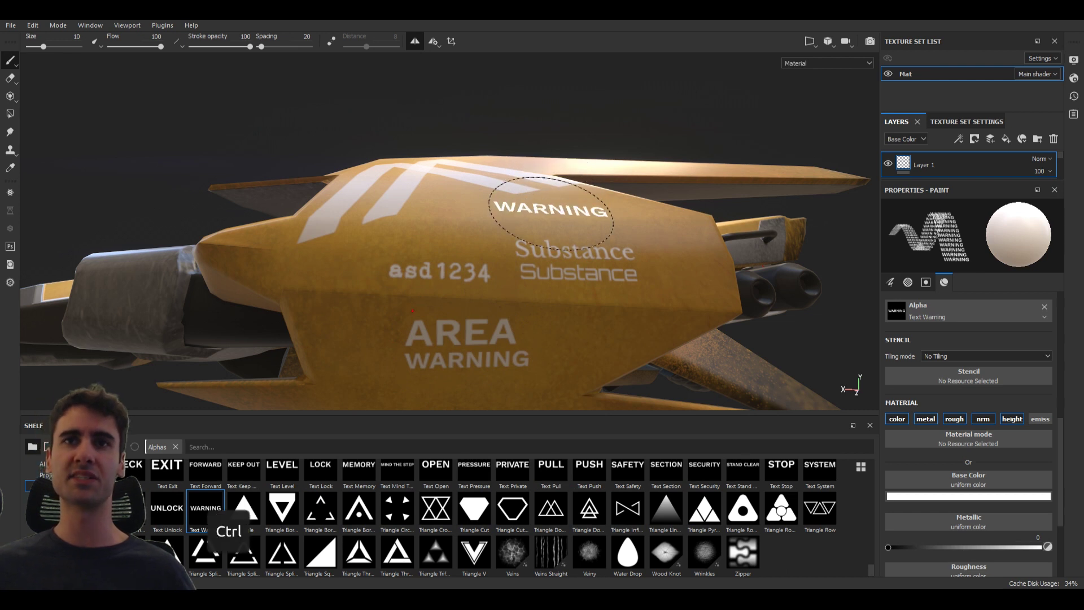
# Undo the WARNING, Substance and asd1234 stamps until the hull is bare
pyautogui.hotkey('ctrl', 'z')
pyautogui.hotkey('ctrl', 'z')
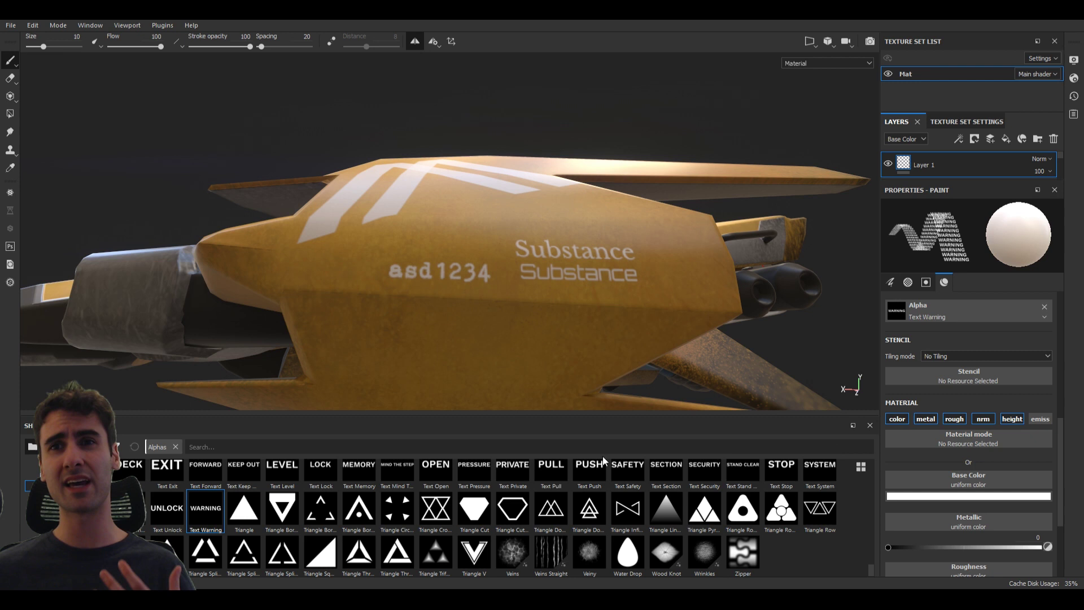
pyautogui.moveTo(610, 467)
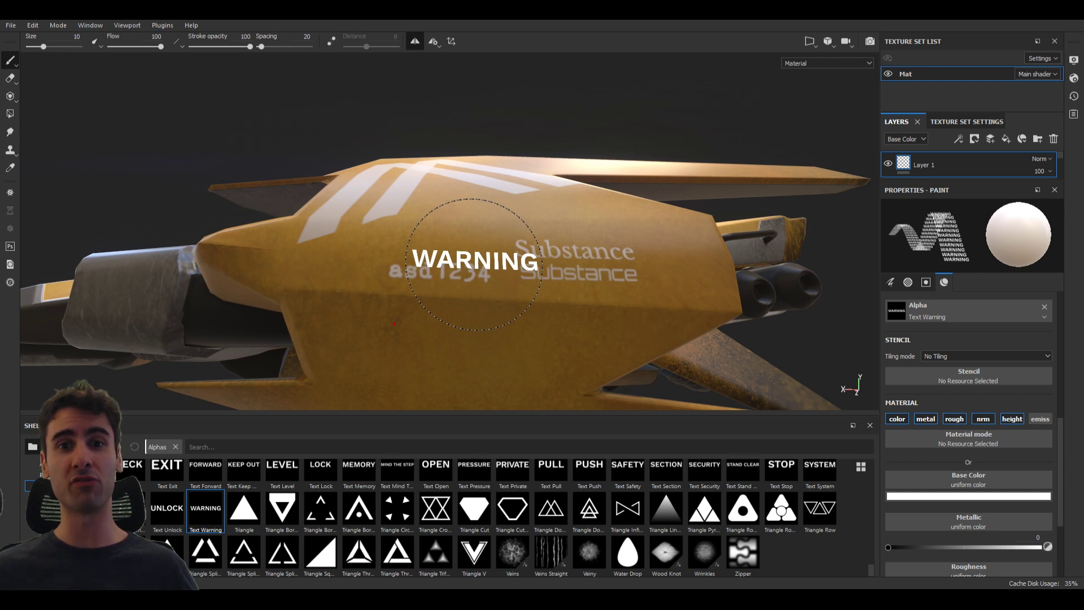
pyautogui.hotkey('ctrl', 'z')
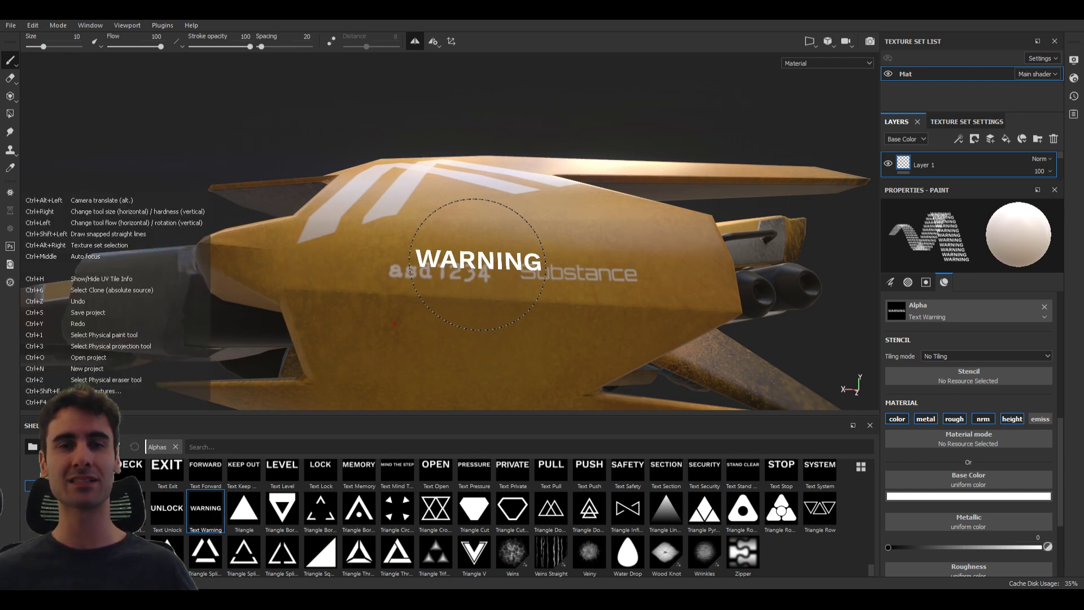
pyautogui.hotkey('ctrl', 'z')
pyautogui.hotkey('ctrl', 'z')
# Reframe the hull and make Font Courier Prime the brush alpha
pyautogui.keyDown('alt'); pyautogui.moveTo(394, 324); pyautogui.dragTo(558, 441); pyautogui.keyUp('alt')
pyautogui.scroll(10, 573, 490)
pyautogui.scroll(6, 542, 525)
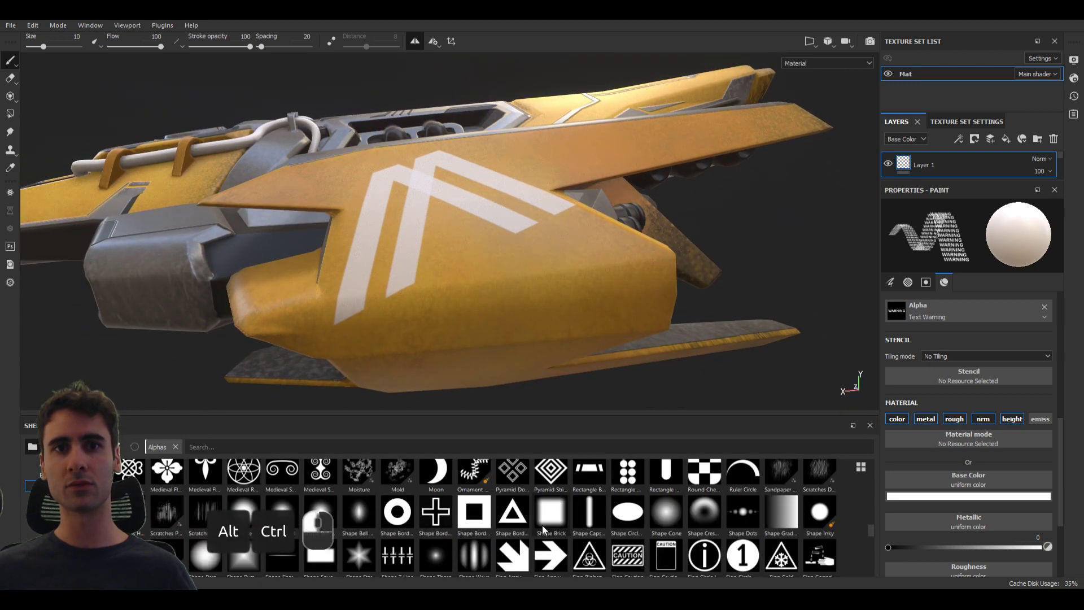
pyautogui.click(545, 529)
# Change the alpha's text to asdasd, its type to Bold and its size to 0.26
pyautogui.click(968, 376)
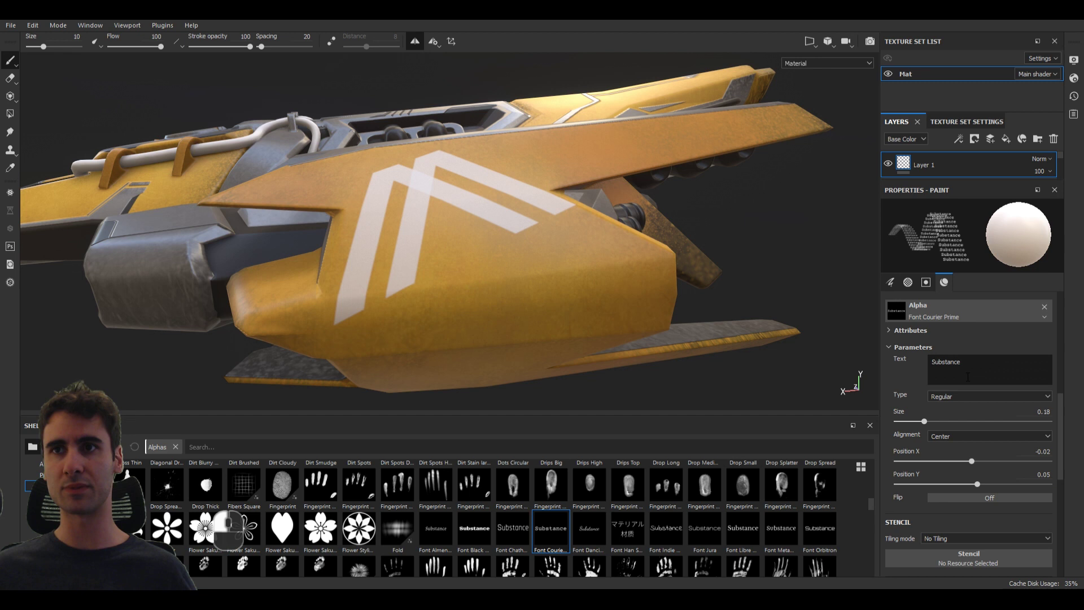
pyautogui.hotkey('ctrl', 'a')
pyautogui.write('asdasd')
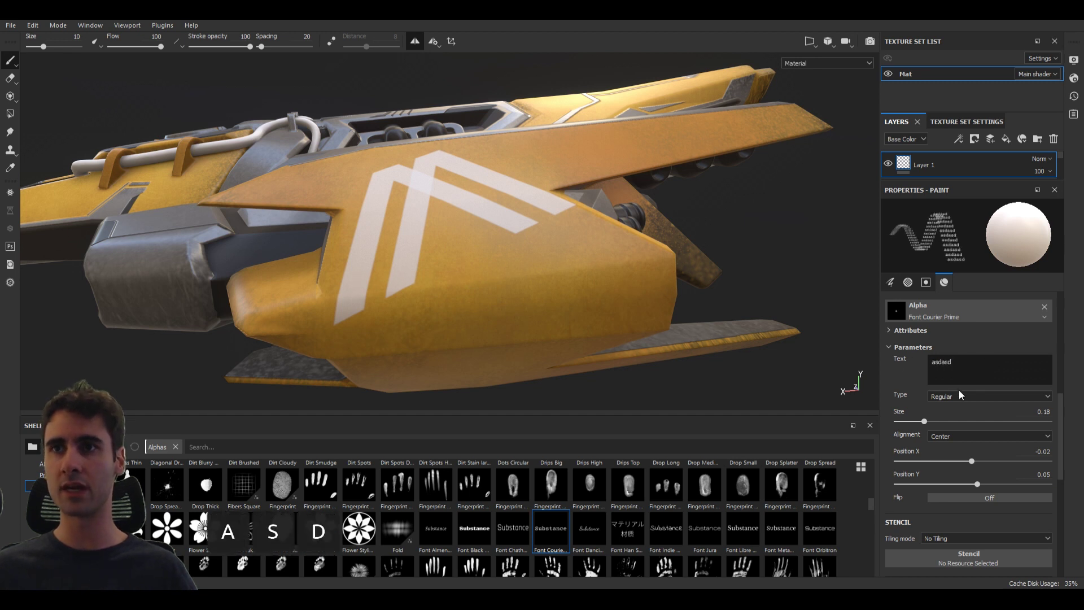
pyautogui.click(956, 395)
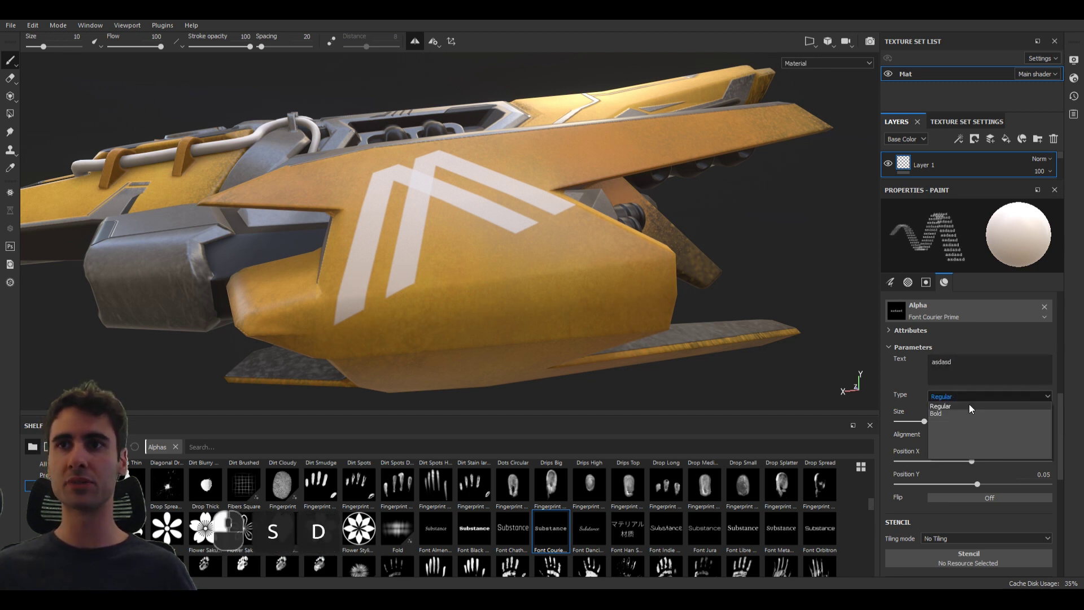
pyautogui.click(960, 414)
pyautogui.click(936, 419)
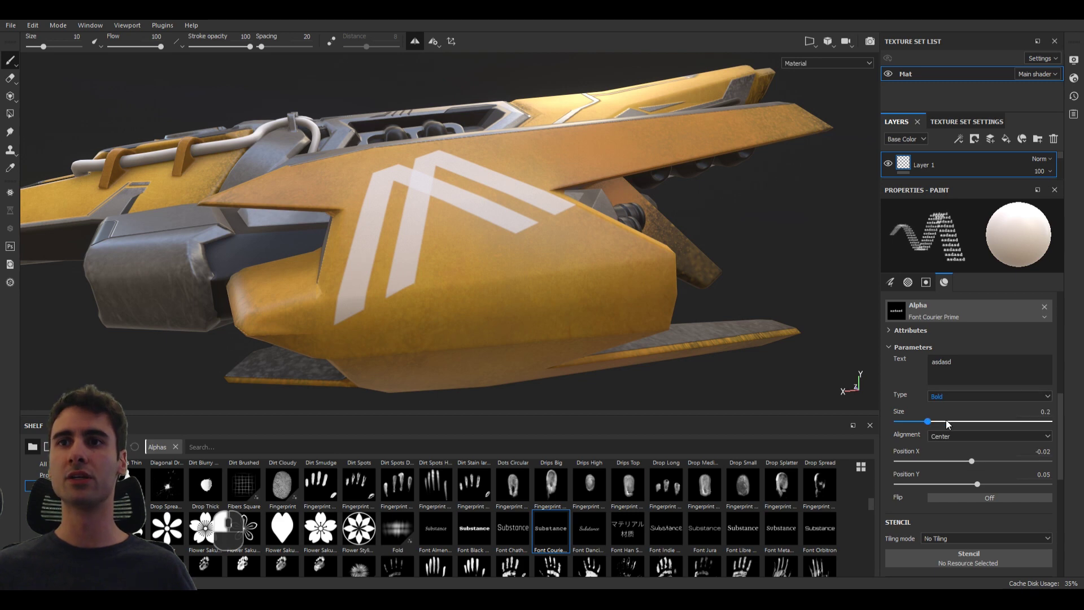
pyautogui.scroll(2, 500, 304)
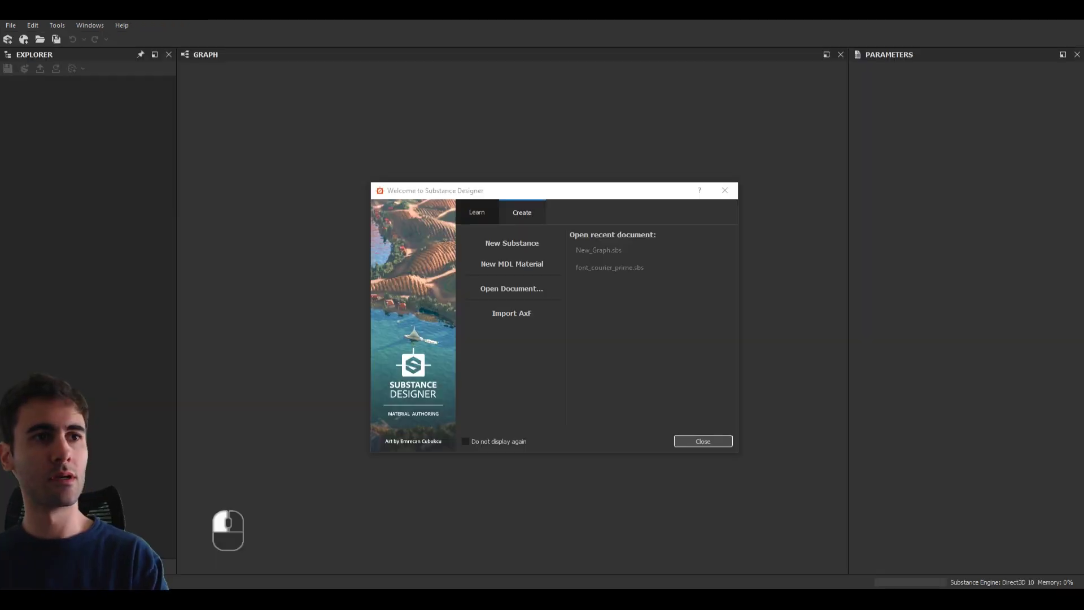
# Start a New Substance from the welcome window, name the graph Ubuntu, keep 4096 px width and confirm
pyautogui.click(549, 193)
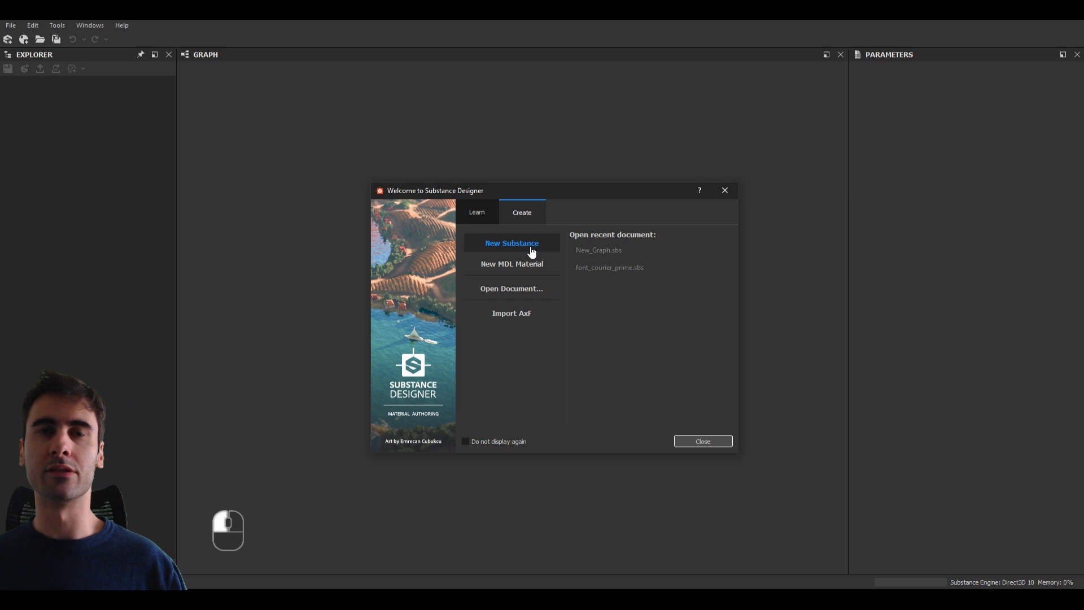
pyautogui.click(480, 213)
pyautogui.click(522, 214)
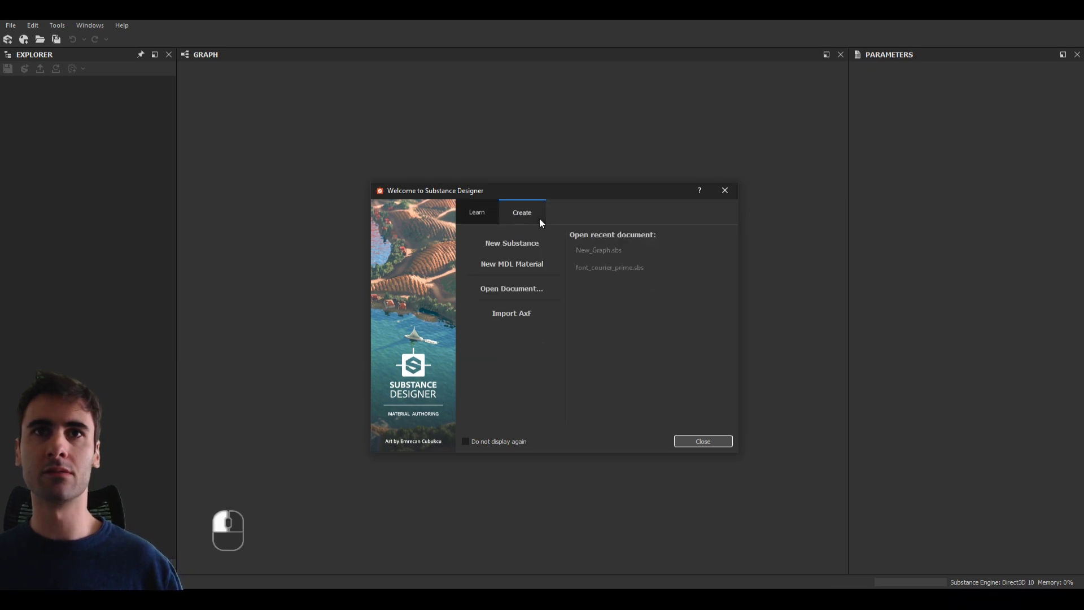
pyautogui.click(505, 248)
pyautogui.click(676, 217)
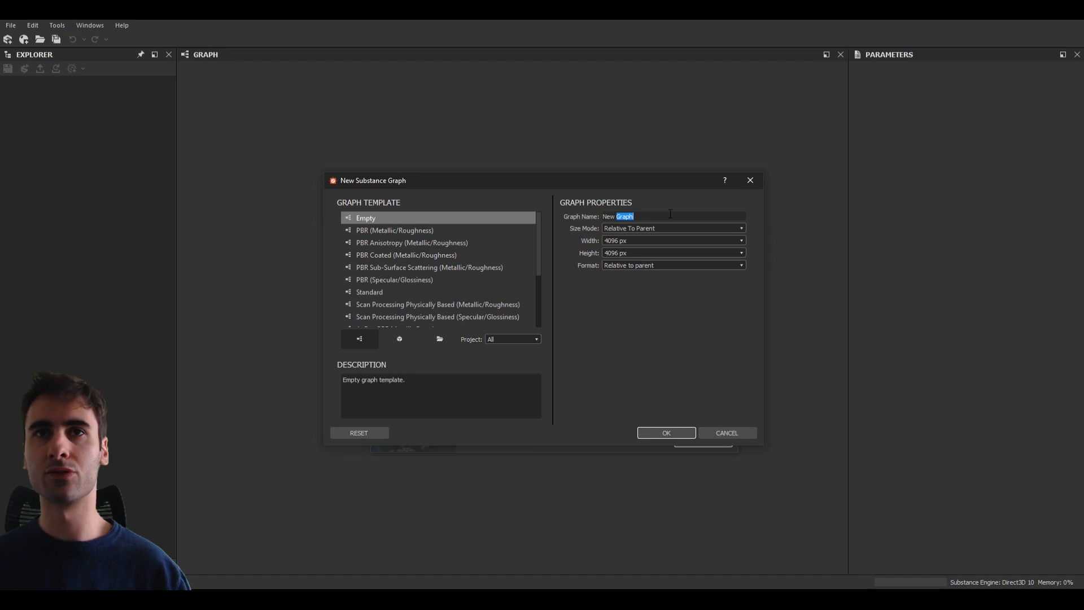
pyautogui.press('BackSpace')
pyautogui.press('BackSpace')
pyautogui.press('BackSpace')
pyautogui.write('Ubuntu')
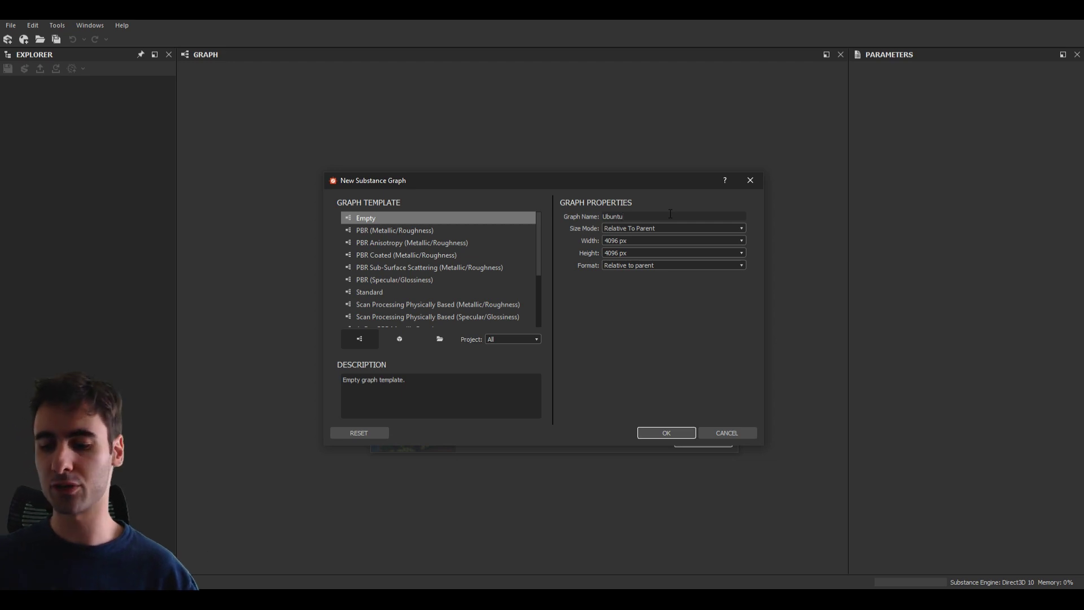
pyautogui.click(649, 242)
pyautogui.click(648, 242)
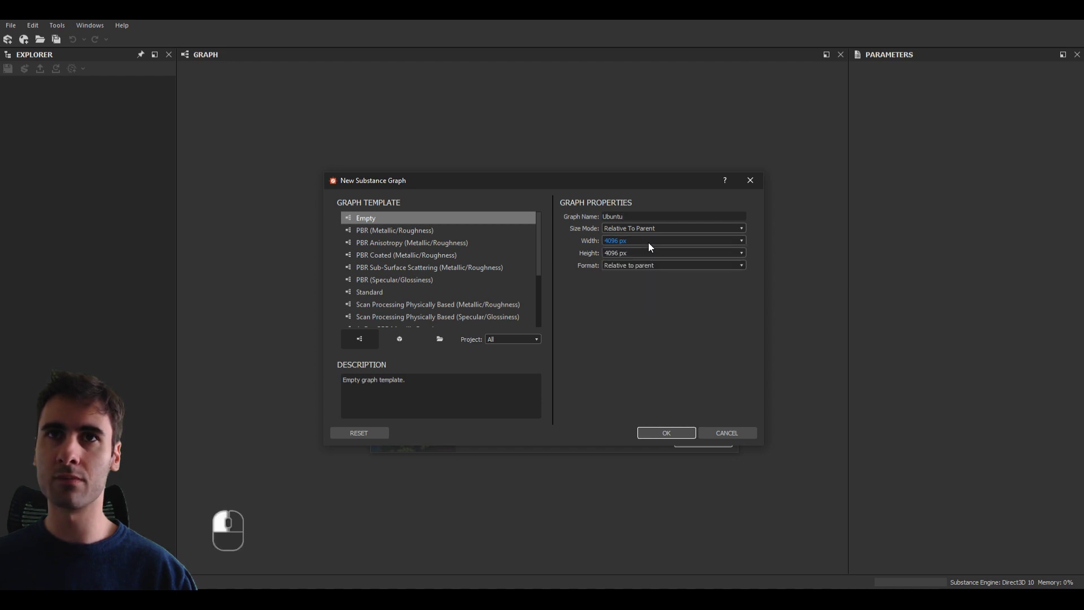
pyautogui.click(673, 432)
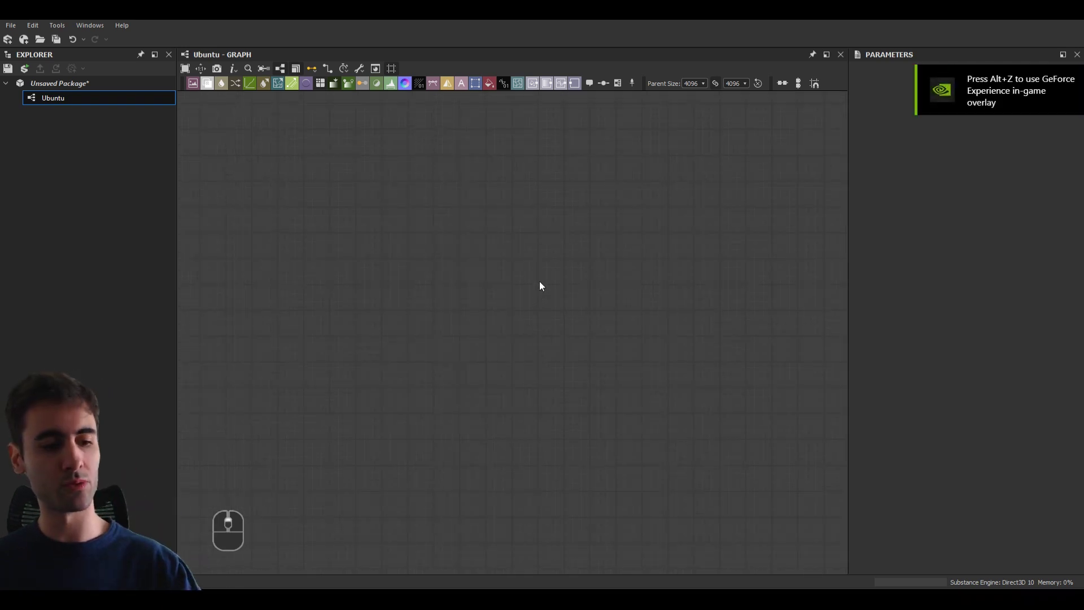
# Add an Output node through the 'out' node search and move it to the right
pyautogui.moveTo(534, 297); pyautogui.dragTo(531, 293, button='middle')
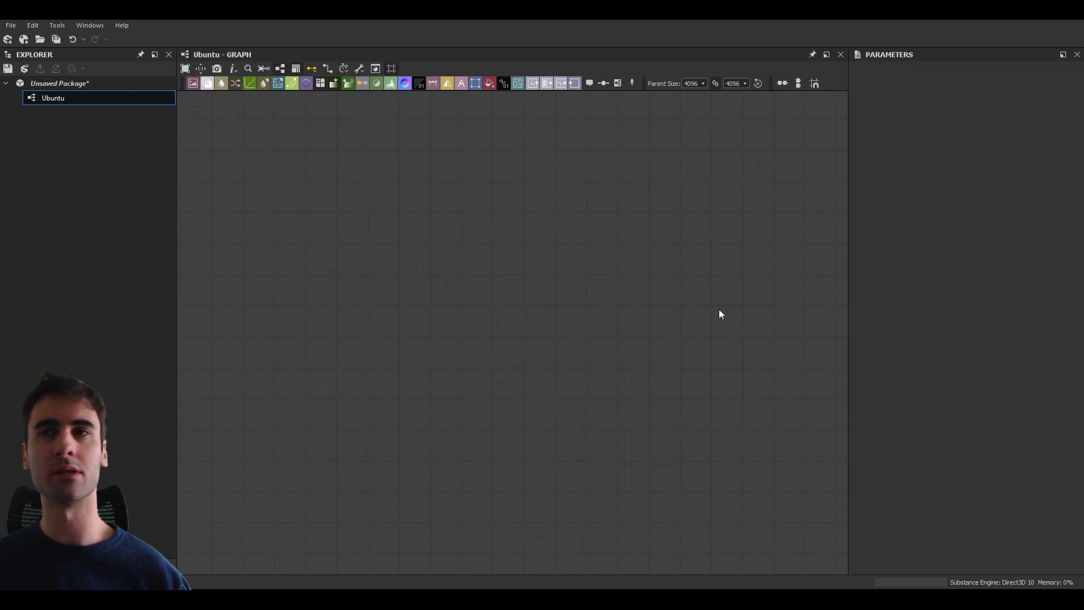
pyautogui.scroll(2, 523, 310)
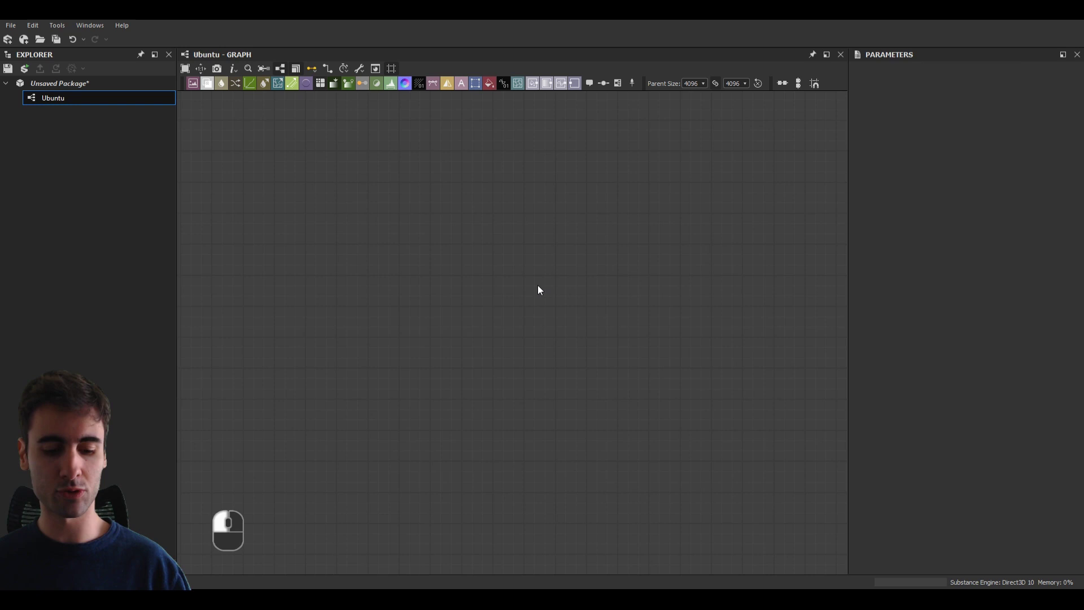
pyautogui.press('space')
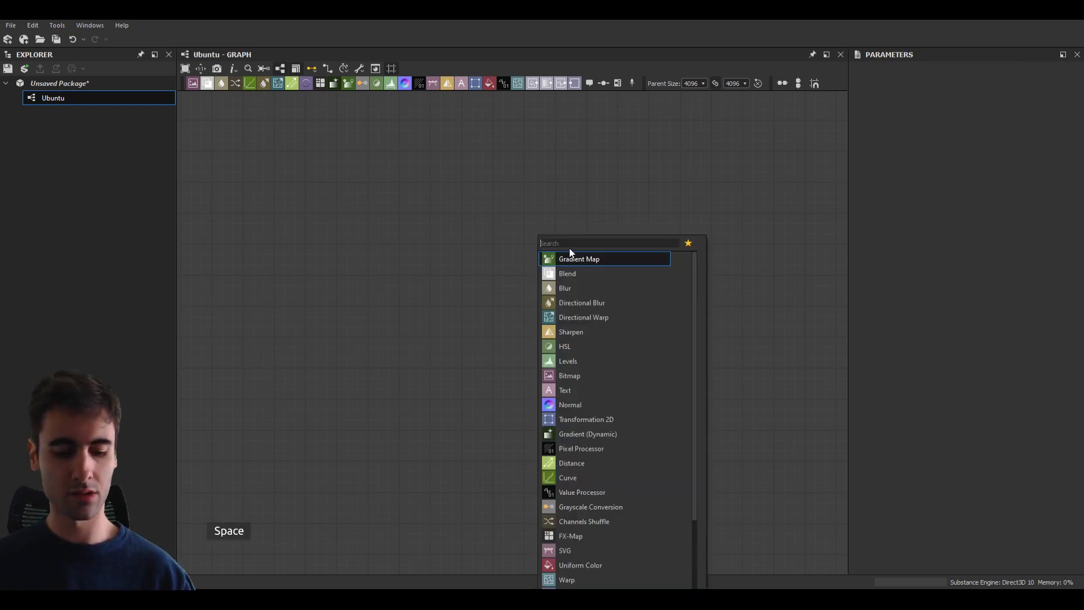
pyautogui.write('out')
pyautogui.press('Return')
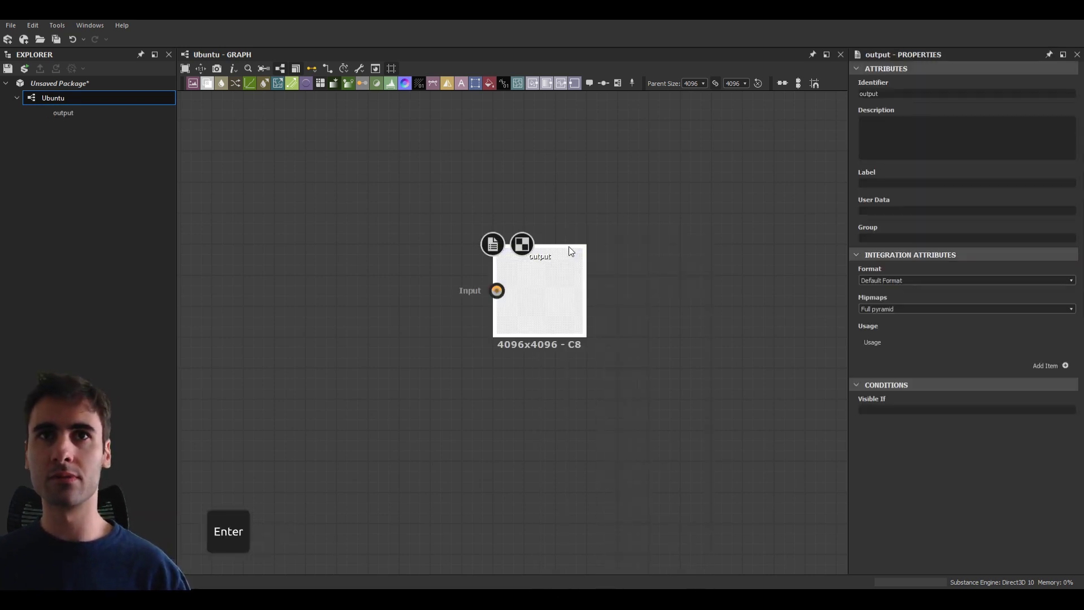
pyautogui.moveTo(540, 264); pyautogui.dragTo(631, 303)
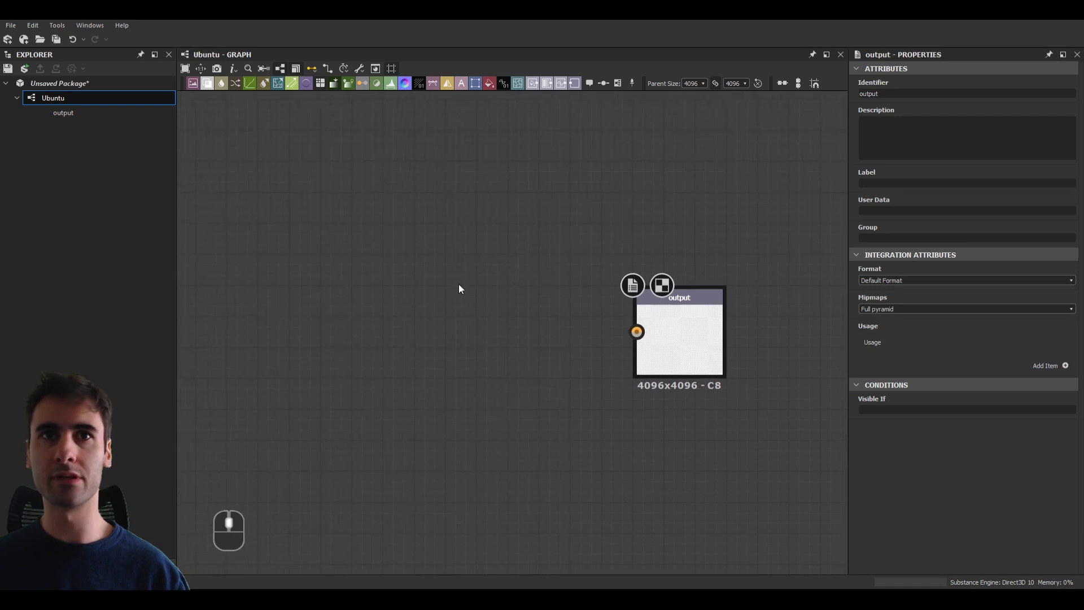
# Add a Text node through the 'text' search and place it left of the output
pyautogui.press('space')
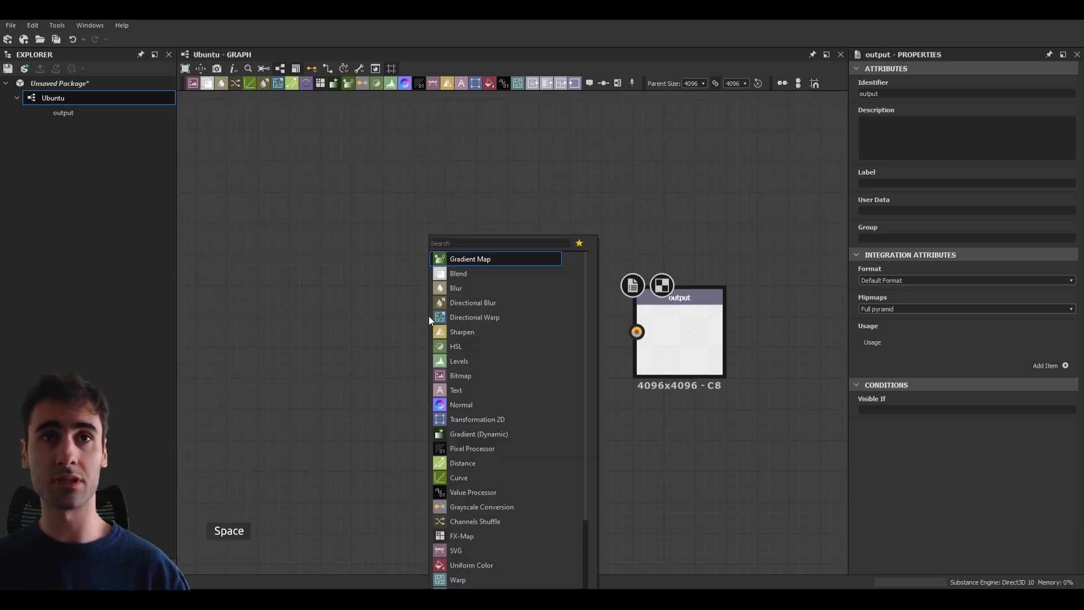
pyautogui.write('text')
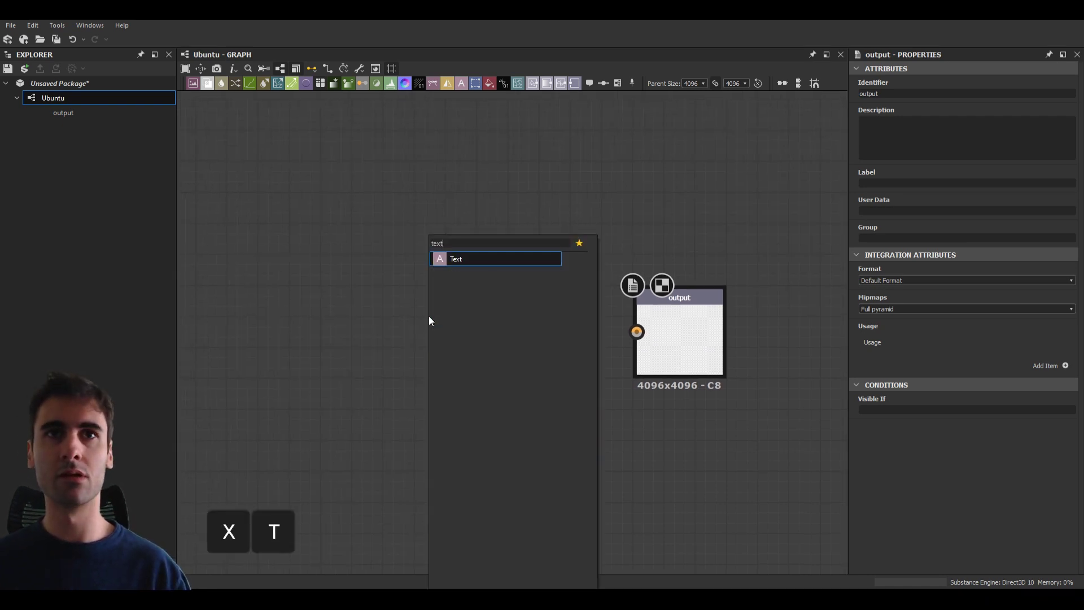
pyautogui.press('Return')
pyautogui.moveTo(429, 317); pyautogui.dragTo(395, 338)
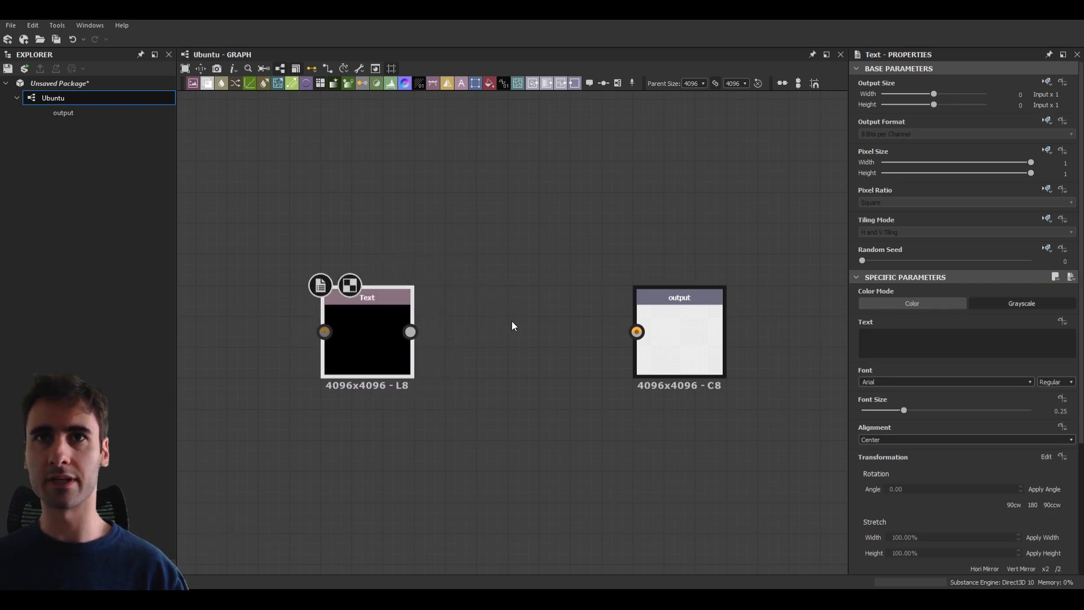
# Select the Text node and look at the Text parameter's function options without choosing any
pyautogui.moveTo(608, 328)
pyautogui.mouseDown(button='middle')
pyautogui.moveTo(647, 327)
pyautogui.moveTo(621, 318)
pyautogui.mouseUp(button='middle')
pyautogui.moveTo(577, 367); pyautogui.dragTo(574, 366, button='middle')
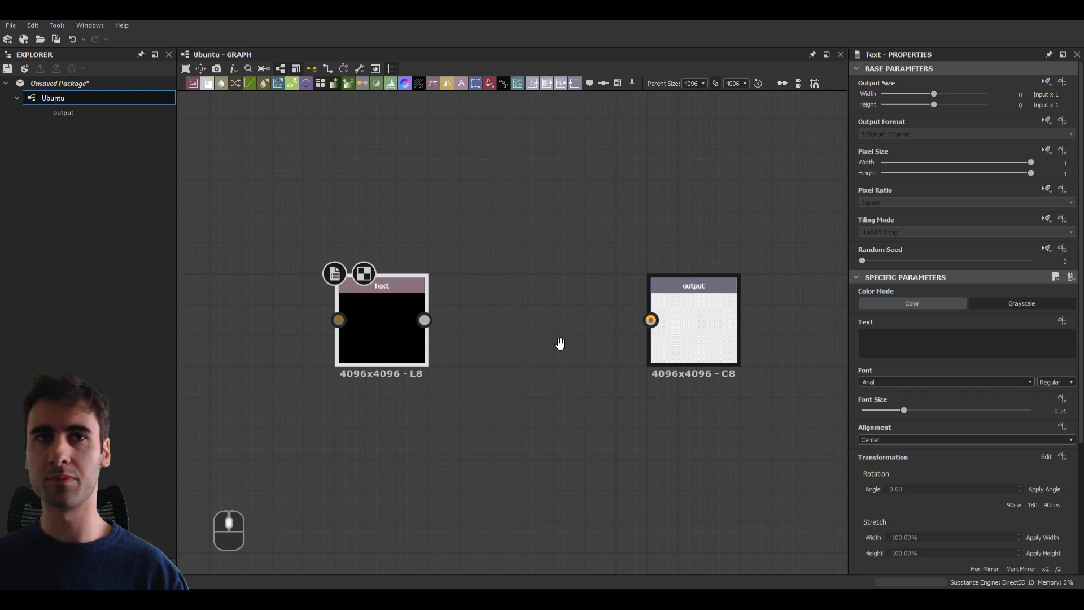
pyautogui.moveTo(608, 323); pyautogui.dragTo(589, 318, button='middle')
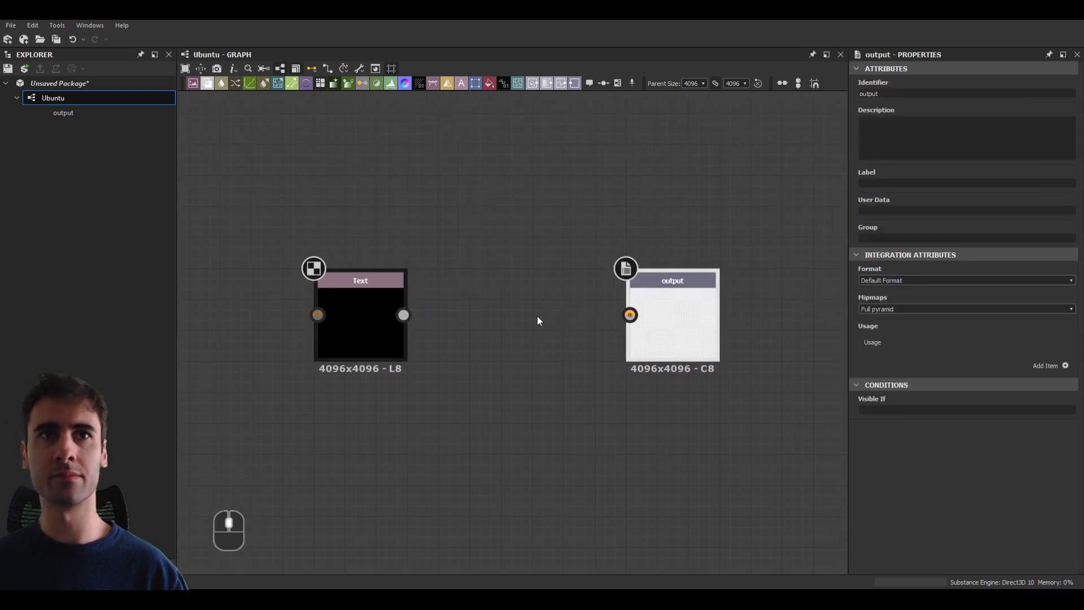
pyautogui.click(350, 316)
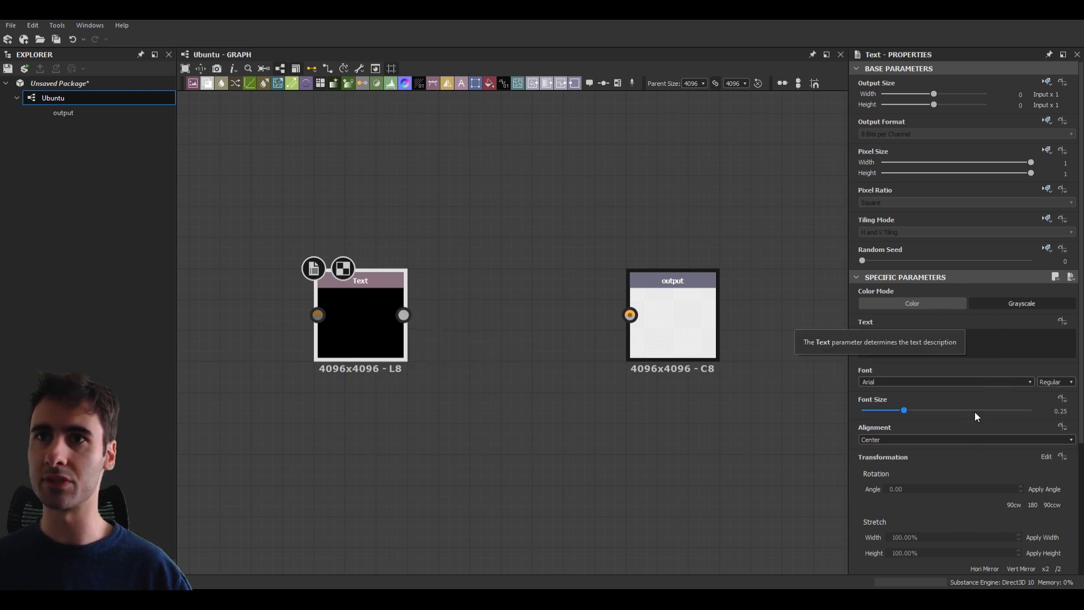
pyautogui.scroll(-1, 974, 412)
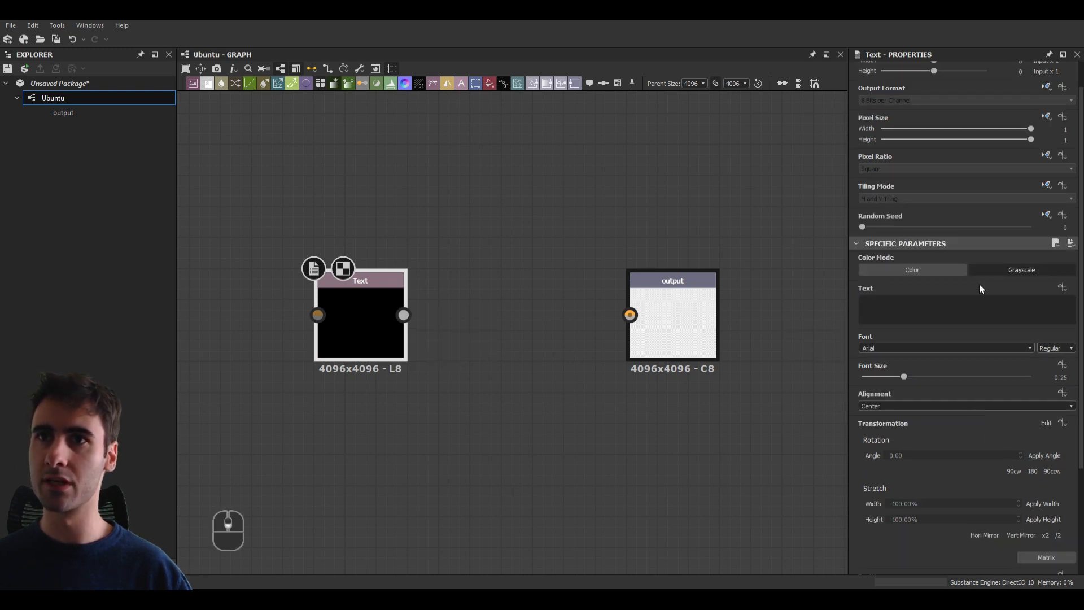
pyautogui.click(1068, 290)
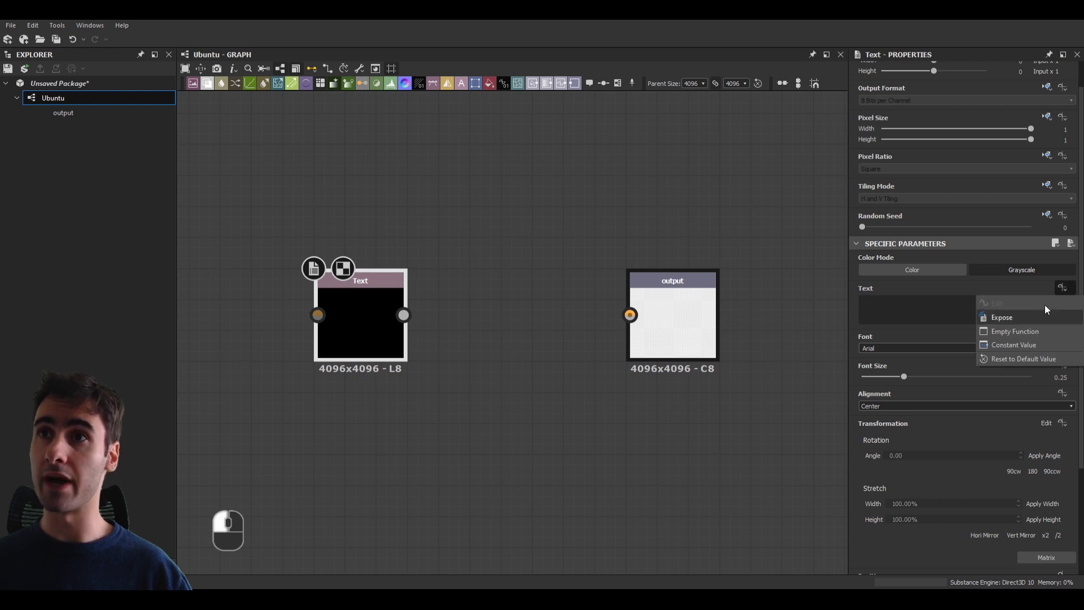
pyautogui.click(1069, 291)
pyautogui.click(1063, 289)
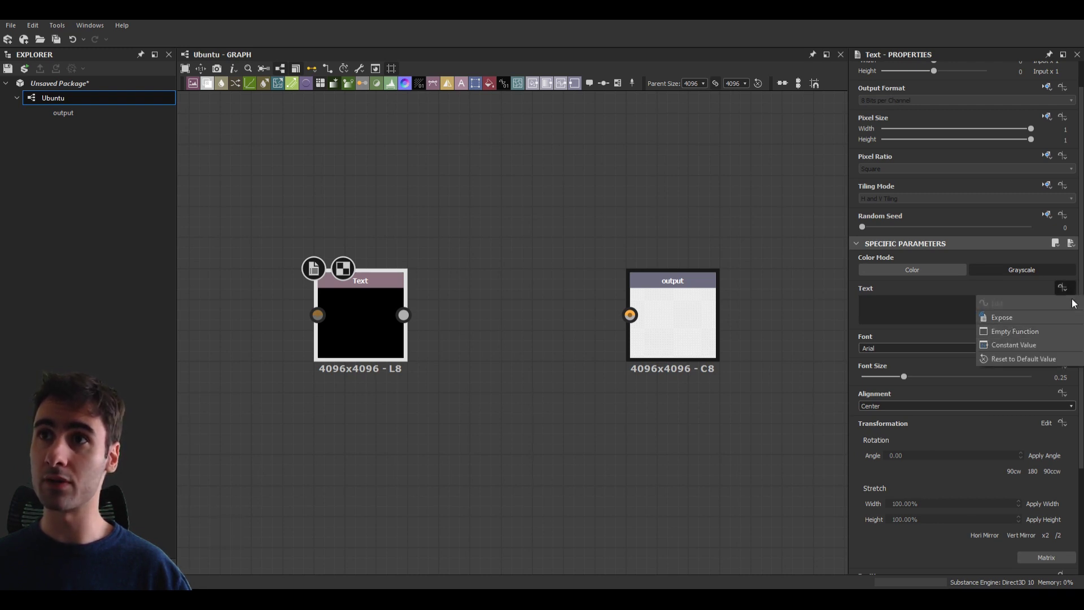
pyautogui.click(1027, 288)
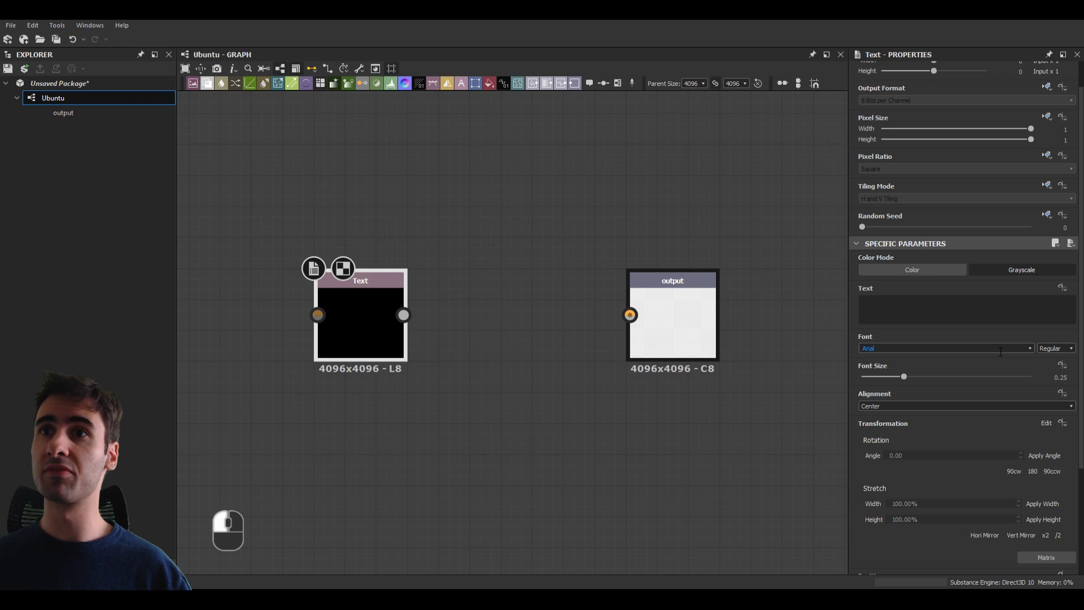
pyautogui.moveTo(441, 300); pyautogui.dragTo(455, 300, button='middle')
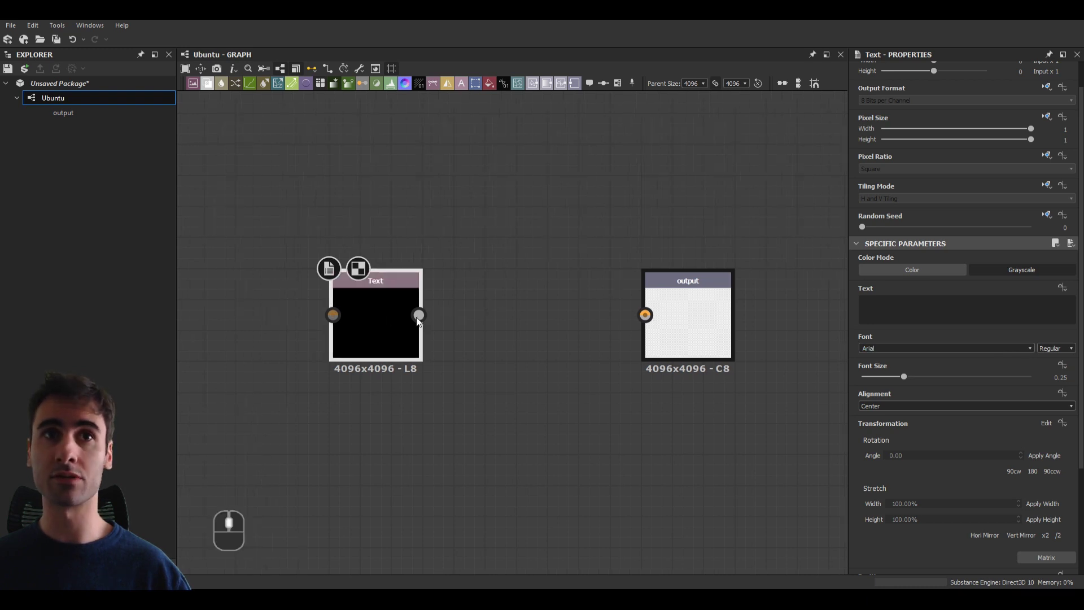
# Set the Text node's font to Ubuntu
pyautogui.click(1030, 349)
pyautogui.scroll(-12, 969, 418)
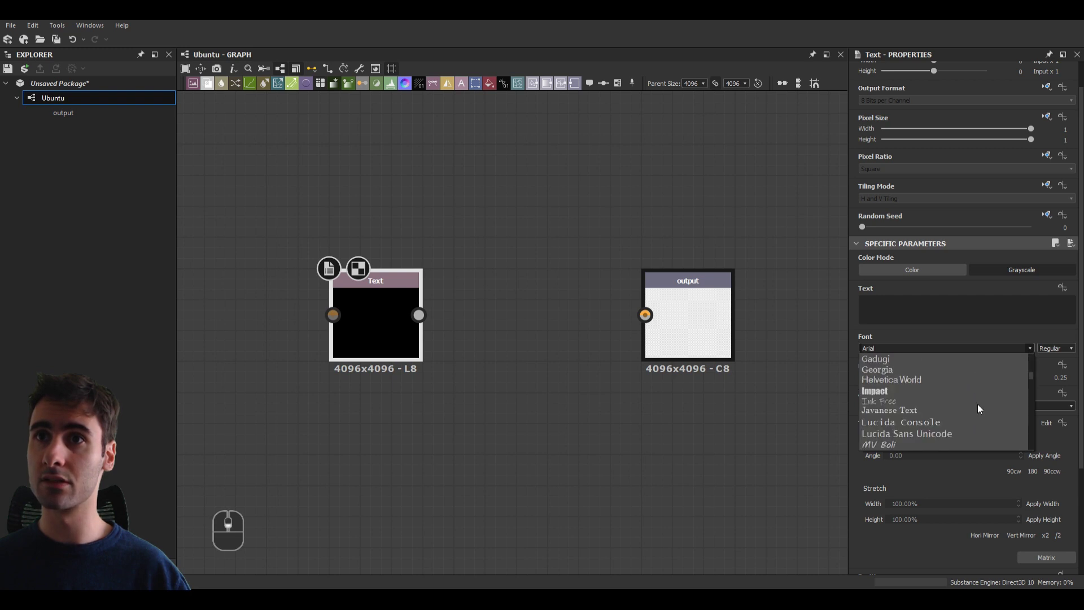
pyautogui.scroll(-8, 978, 411)
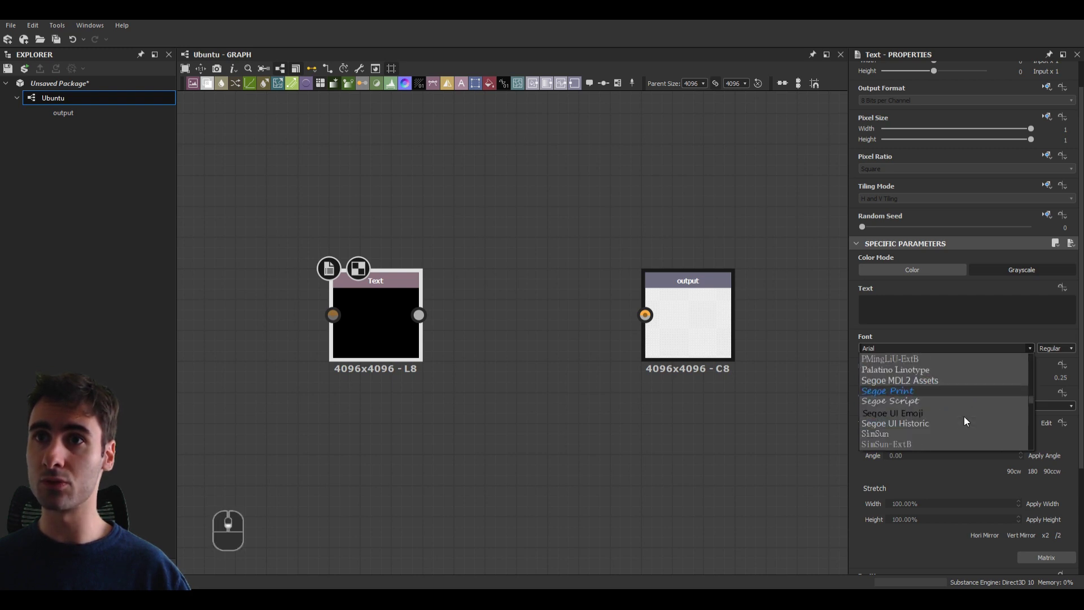
pyautogui.scroll(-2, 969, 413)
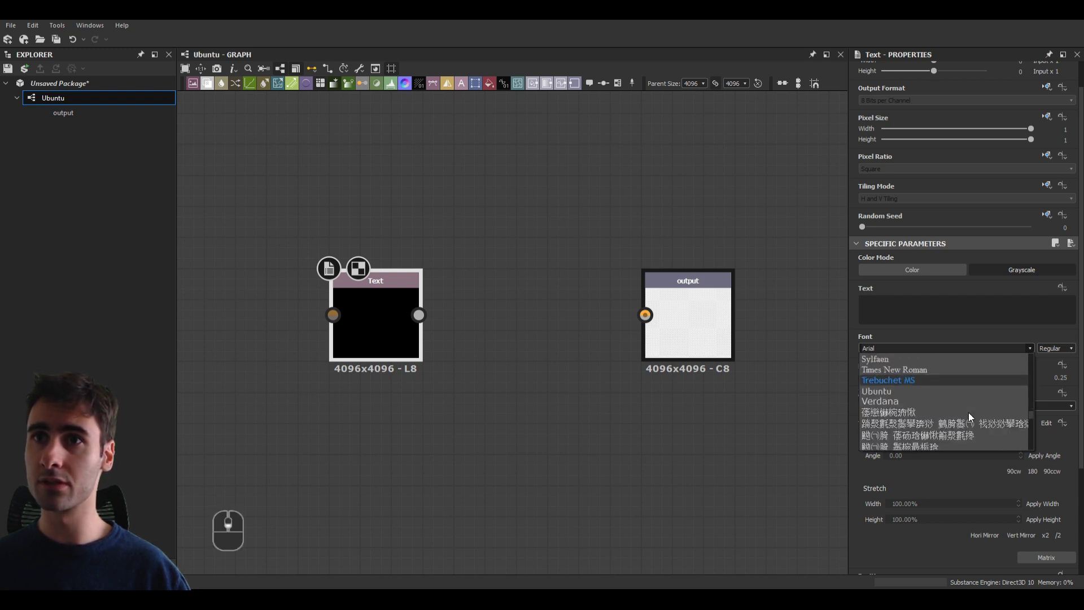
pyautogui.click(938, 392)
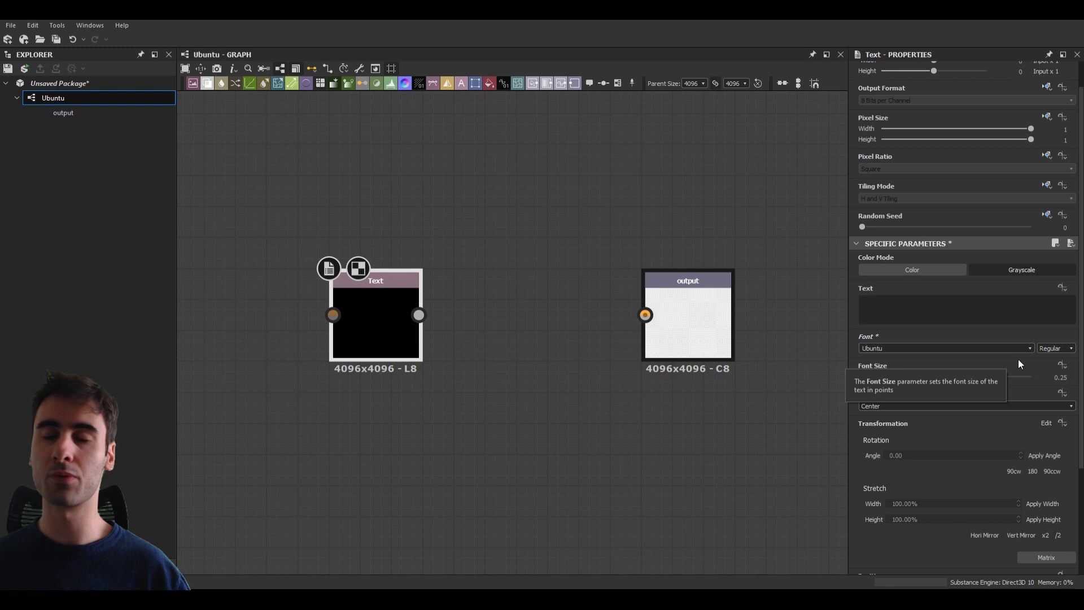
# Set the font style to Medium
pyautogui.click(1065, 349)
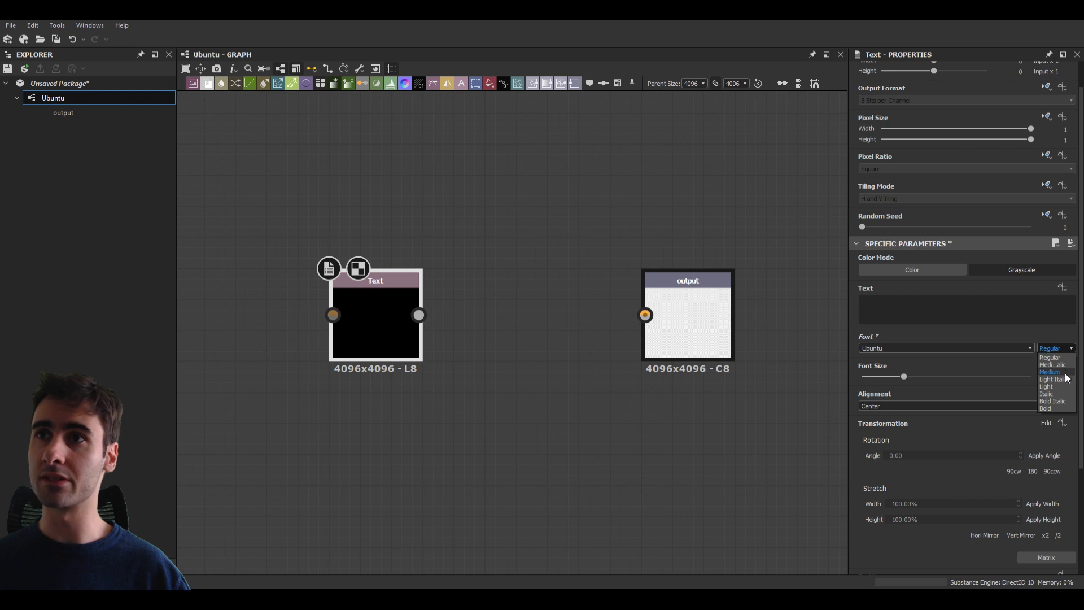
pyautogui.click(1065, 373)
pyautogui.moveTo(1064, 348); pyautogui.dragTo(1060, 402)
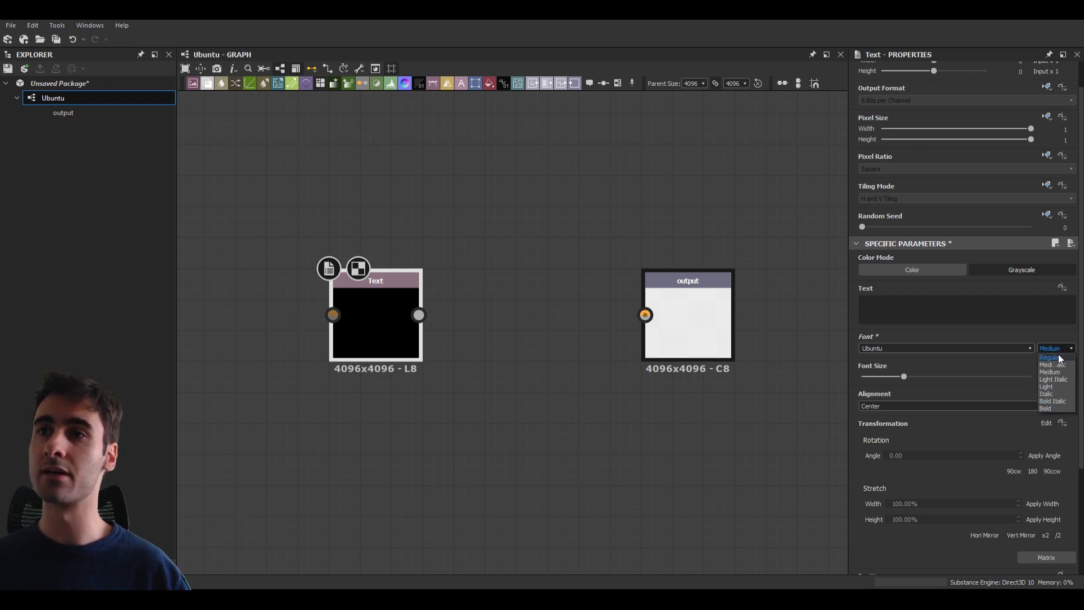
pyautogui.click(1054, 371)
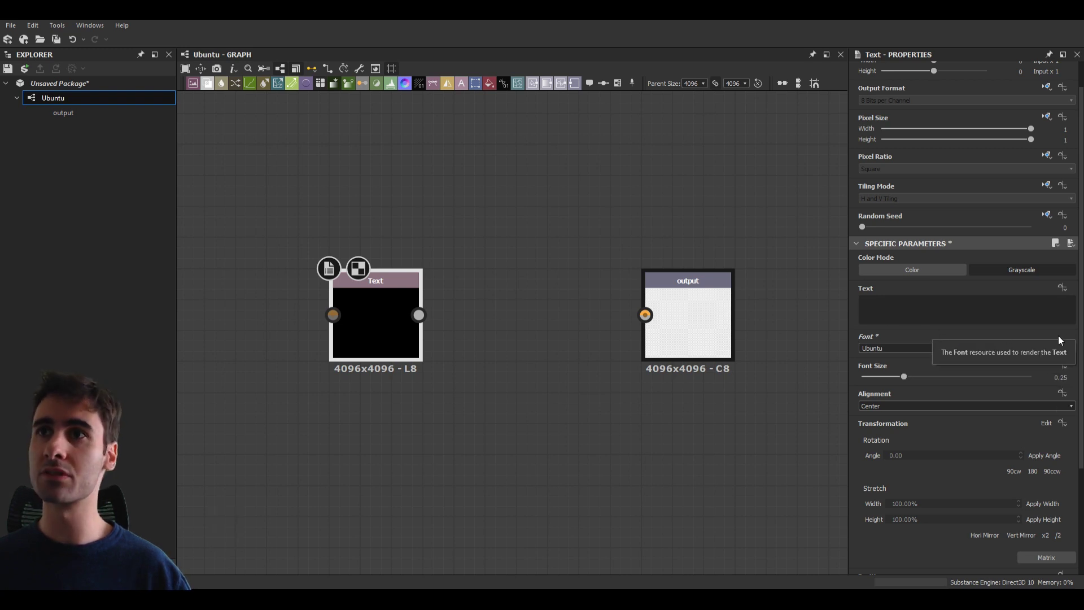
pyautogui.doubleClick(870, 348)
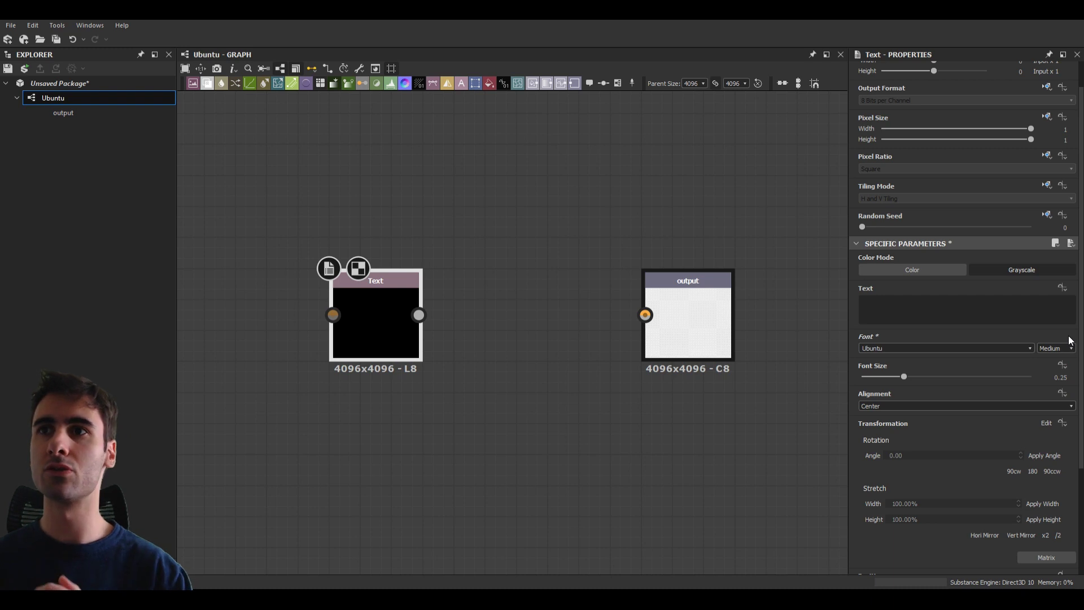
pyautogui.click(1055, 348)
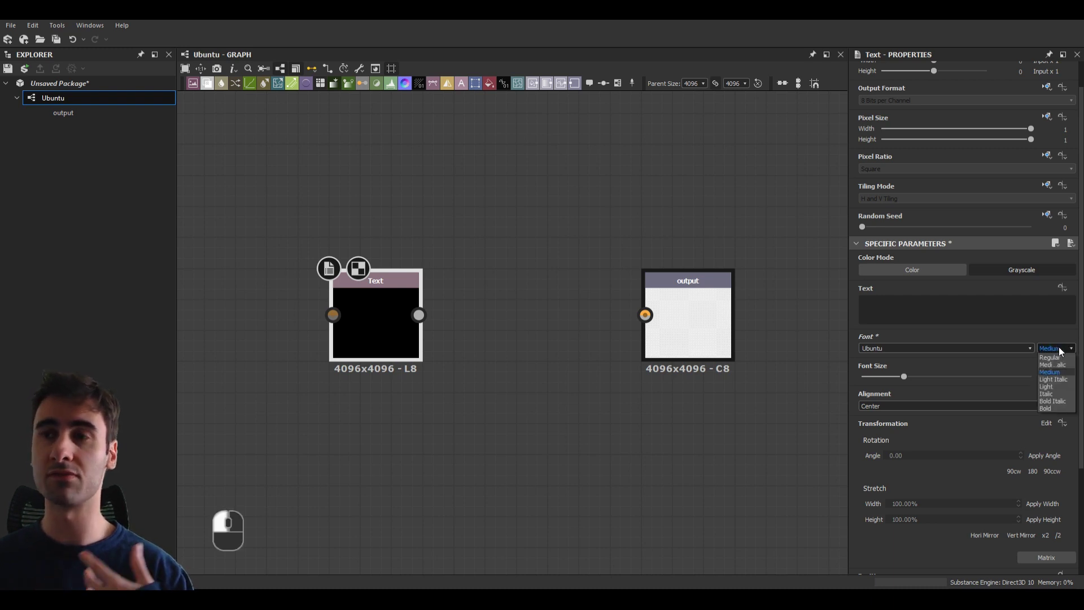
pyautogui.click(1056, 347)
# Move the Text node higher, then paste a copy and delete it again
pyautogui.moveTo(527, 306); pyautogui.dragTo(535, 311, button='middle')
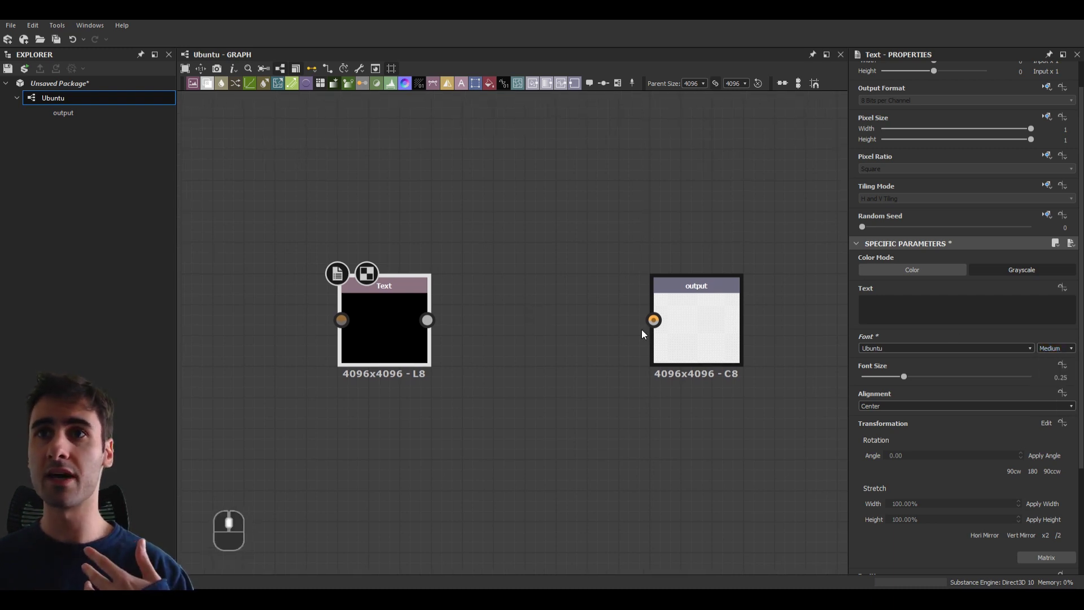
pyautogui.moveTo(392, 316); pyautogui.dragTo(386, 226)
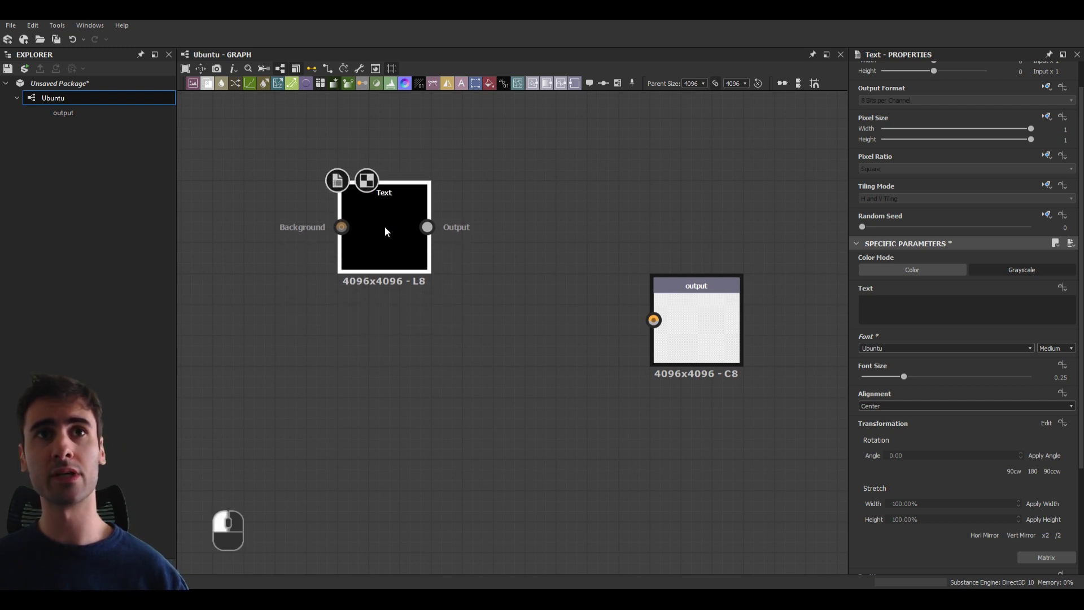
pyautogui.hotkey('ctrl', 'c')
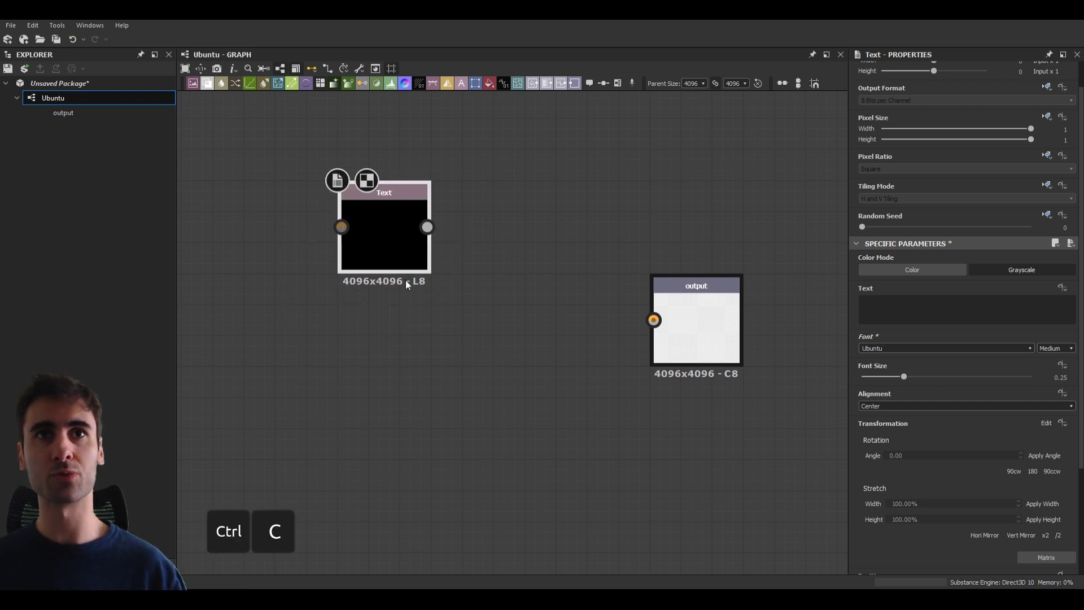
pyautogui.hotkey('ctrl', 'v')
pyautogui.moveTo(368, 323); pyautogui.dragTo(375, 312)
pyautogui.press('Delete')
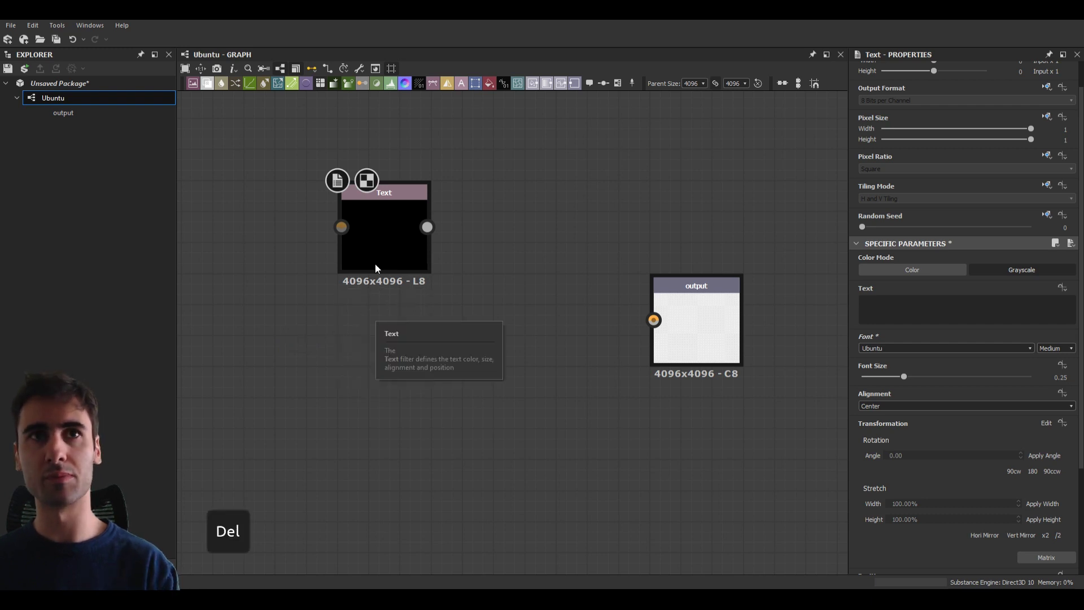
# Expose the Text node's Text parameter as a graph input named text
pyautogui.click(375, 263)
pyautogui.click(1062, 288)
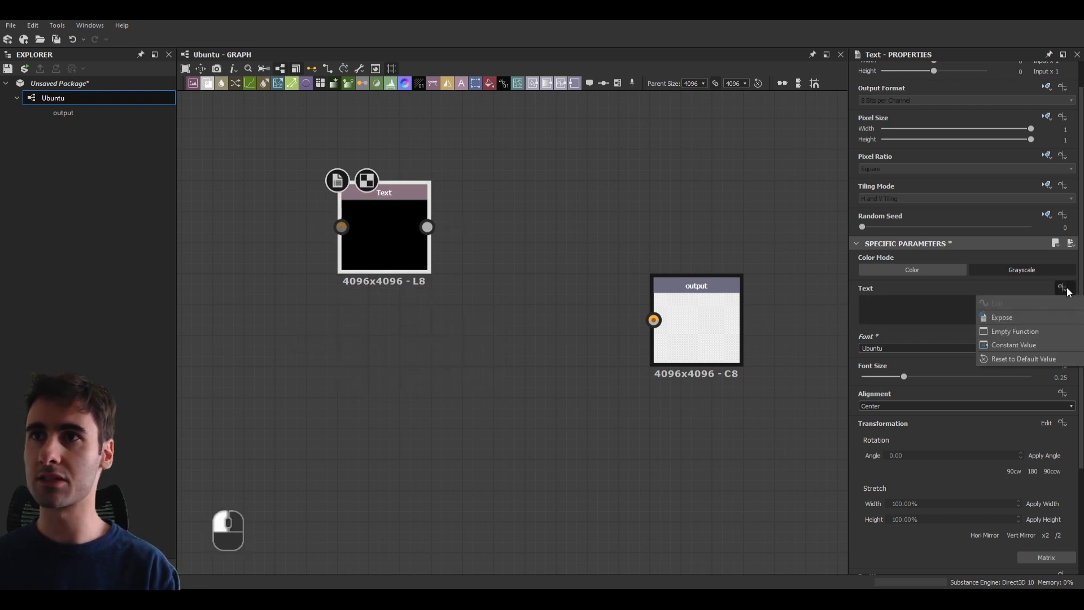
pyautogui.click(1017, 317)
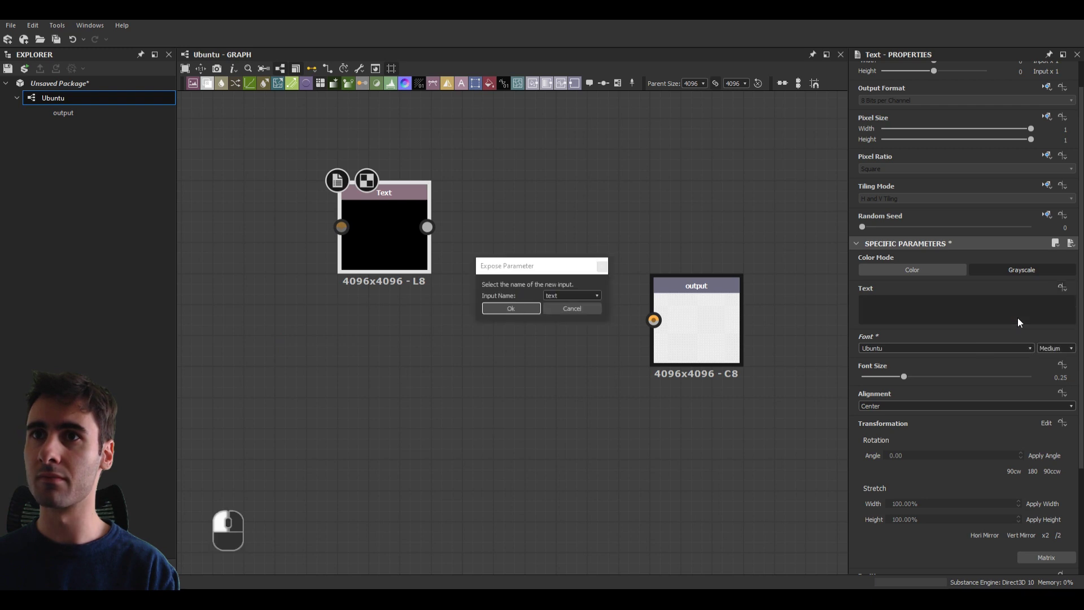
pyautogui.click(514, 308)
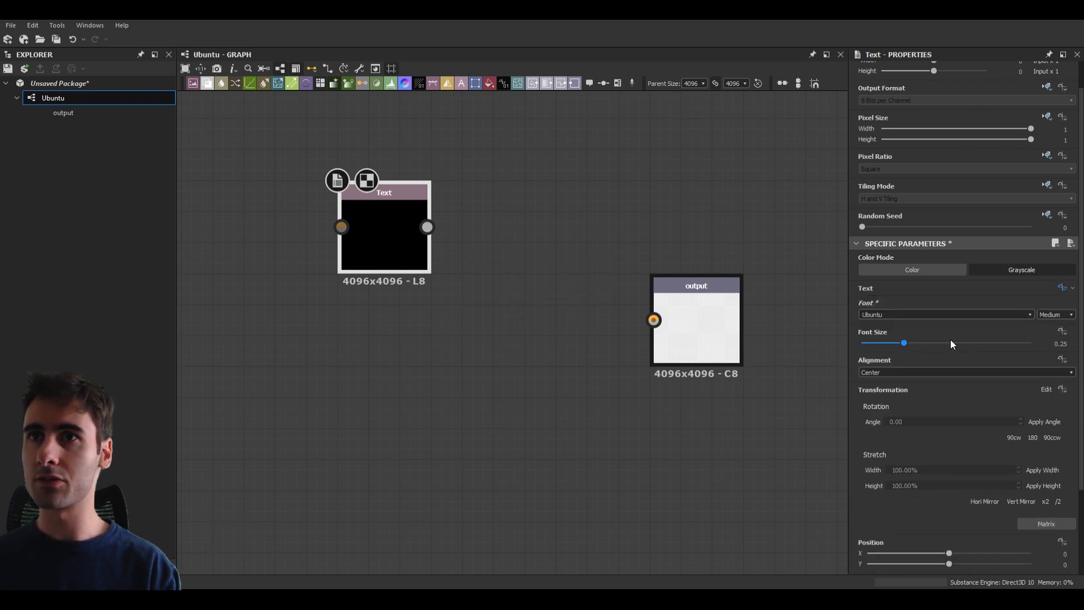
# Expose the Font Size parameter as a graph input named fontsize
pyautogui.click(1062, 331)
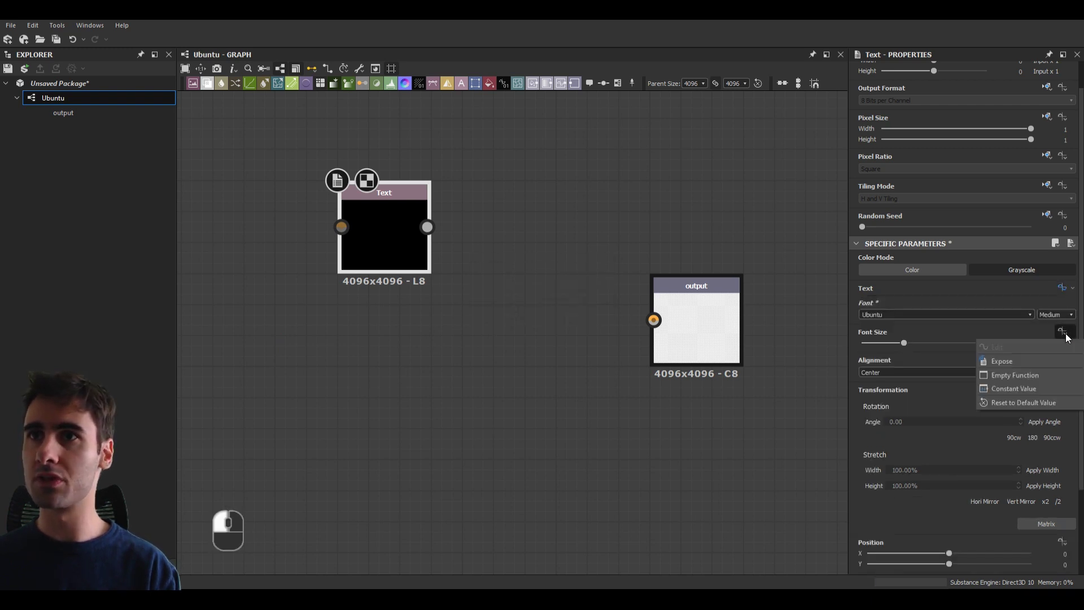
pyautogui.click(1036, 364)
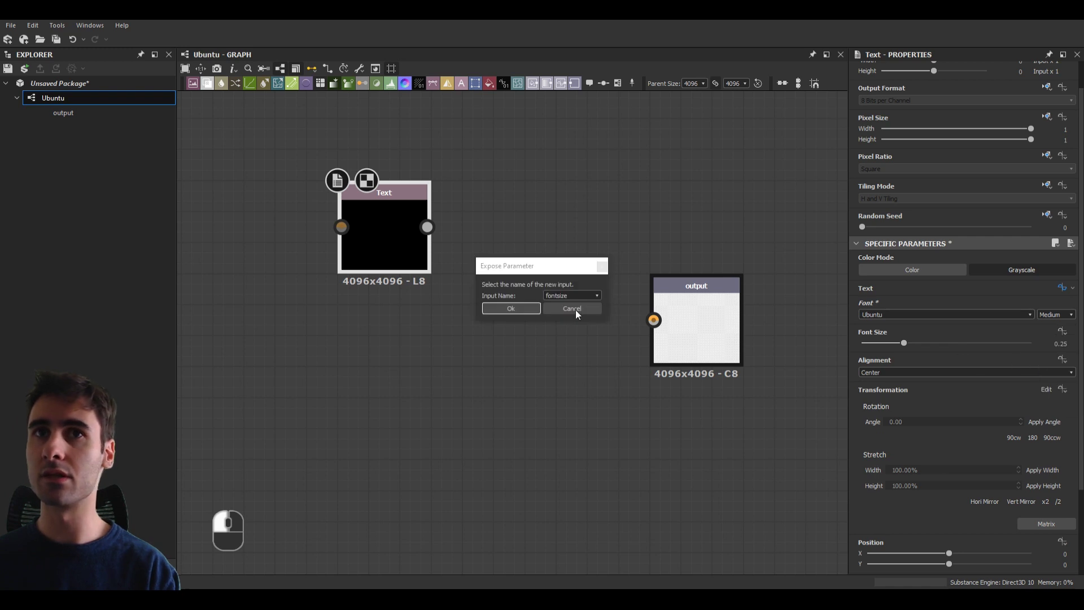
pyautogui.click(516, 308)
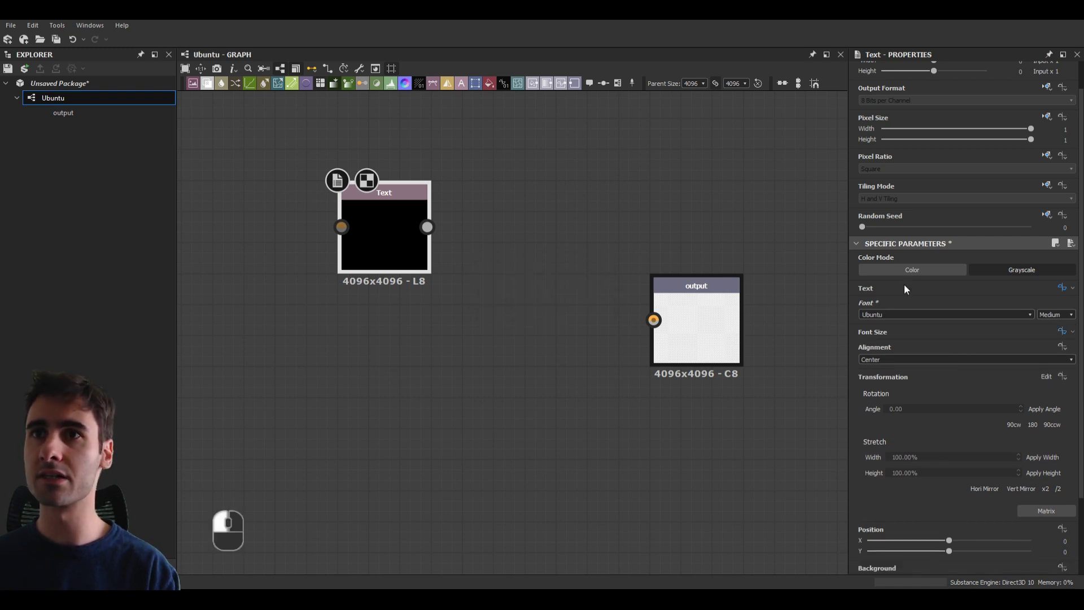
pyautogui.scroll(-2, 957, 444)
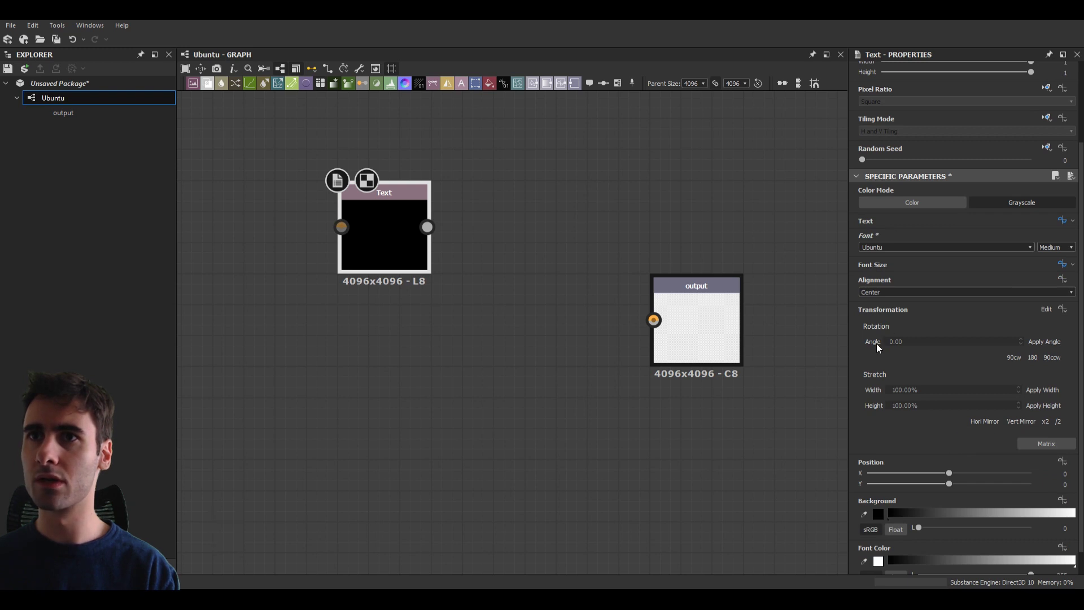
pyautogui.scroll(-1, 906, 444)
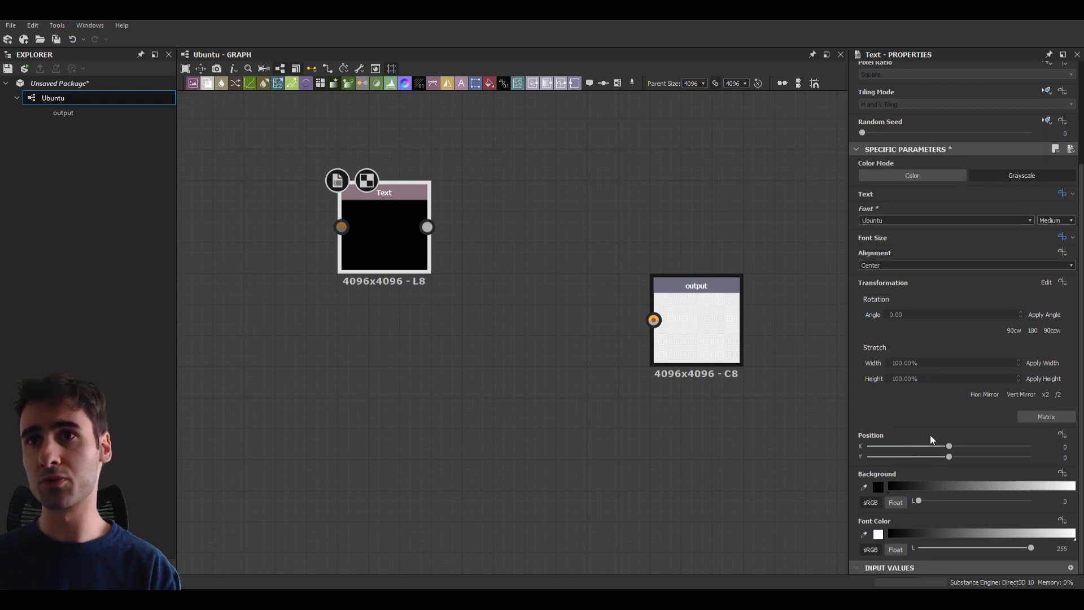
pyautogui.scroll(4, 977, 399)
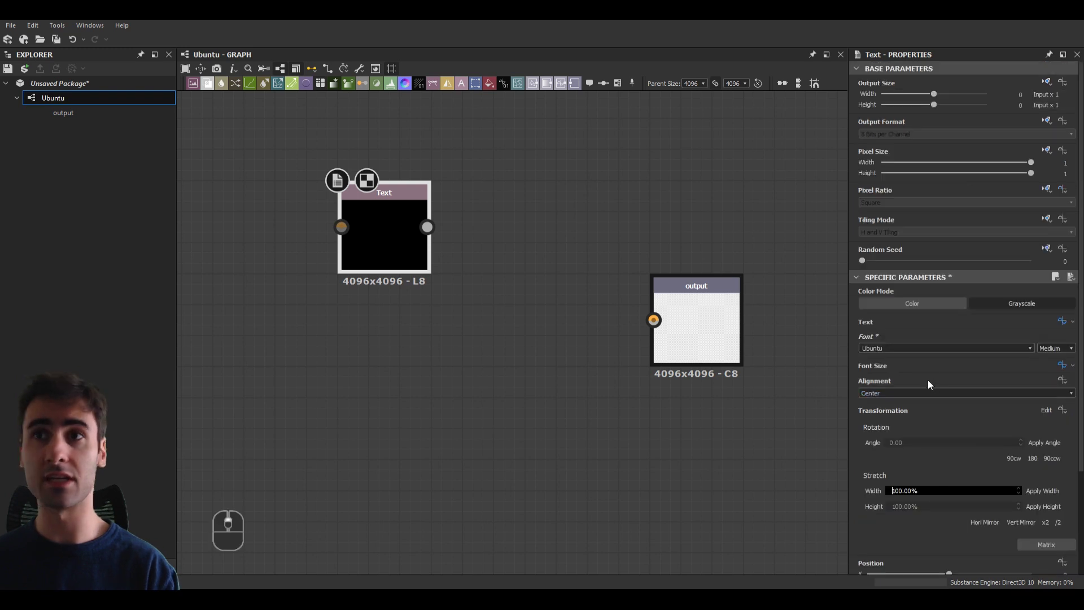
# Copy and paste the Text node twice, stacking three Text nodes vertically
pyautogui.moveTo(382, 240); pyautogui.dragTo(379, 268)
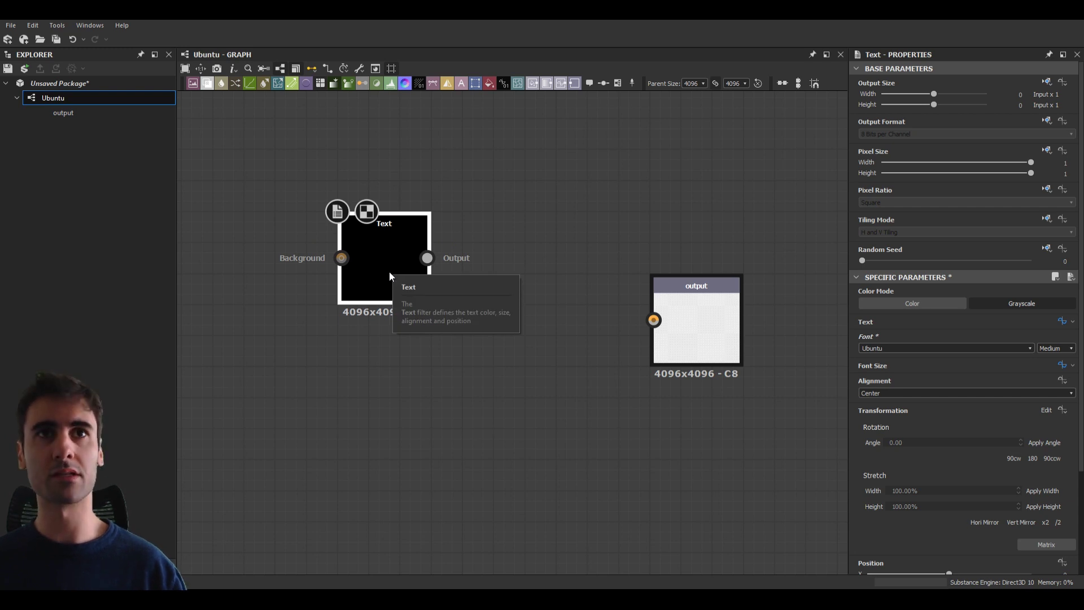
pyautogui.click(388, 271)
pyautogui.hotkey('ctrl', 'c')
pyautogui.hotkey('ctrl', 'v')
pyautogui.moveTo(510, 322); pyautogui.dragTo(387, 368)
pyautogui.moveTo(414, 353); pyautogui.dragTo(388, 323, button='middle')
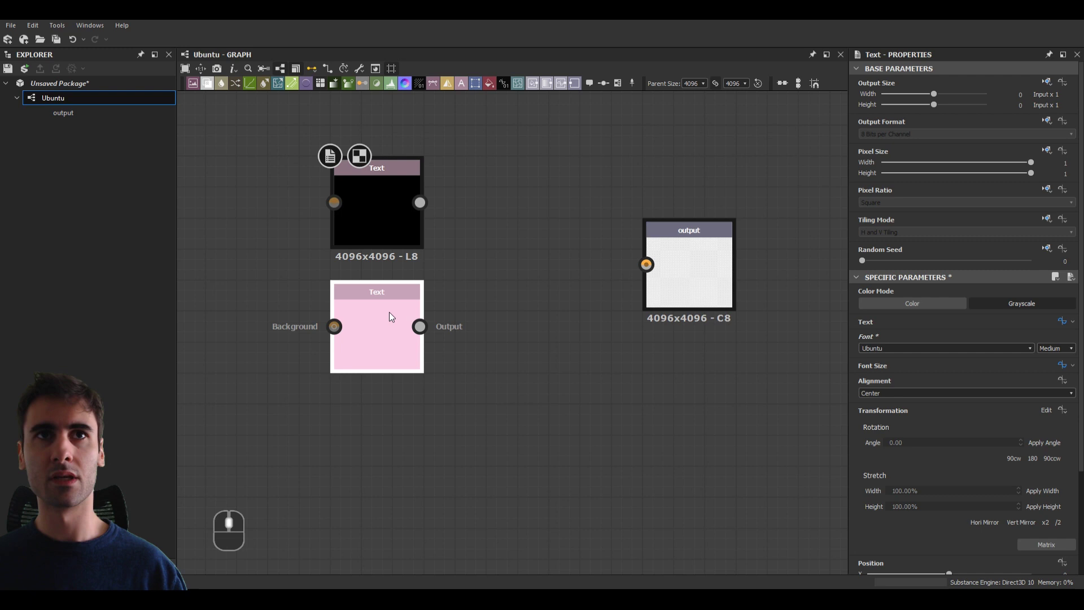
pyautogui.hotkey('ctrl', 'c')
pyautogui.hotkey('ctrl', 'v')
pyautogui.moveTo(493, 322); pyautogui.dragTo(370, 415)
pyautogui.moveTo(418, 239); pyautogui.dragTo(428, 278, button='middle')
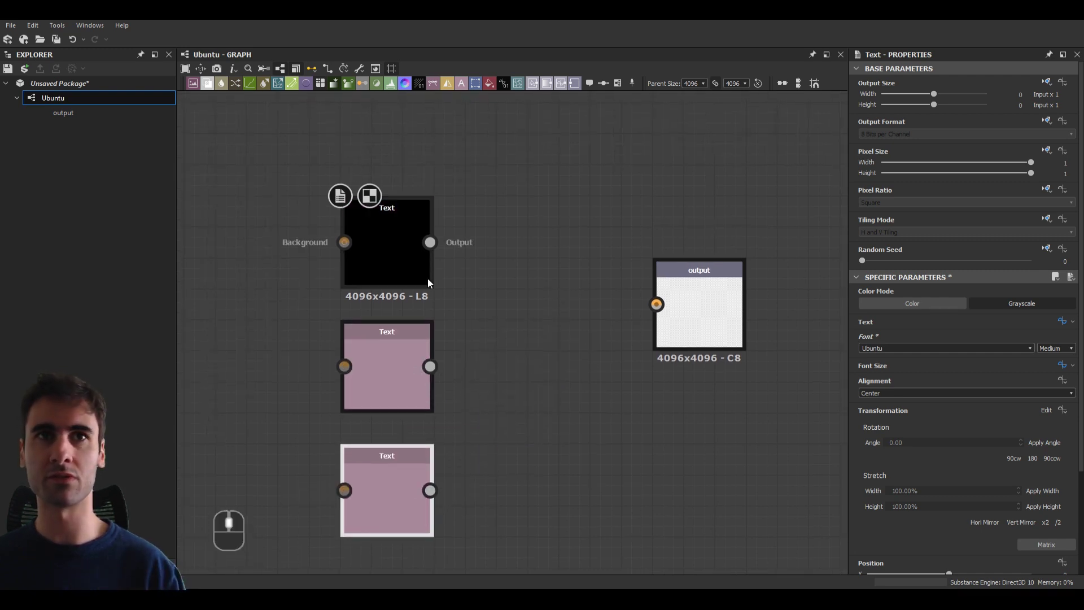
# Set the top Text node's font weight to Light
pyautogui.click(392, 263)
pyautogui.click(1057, 354)
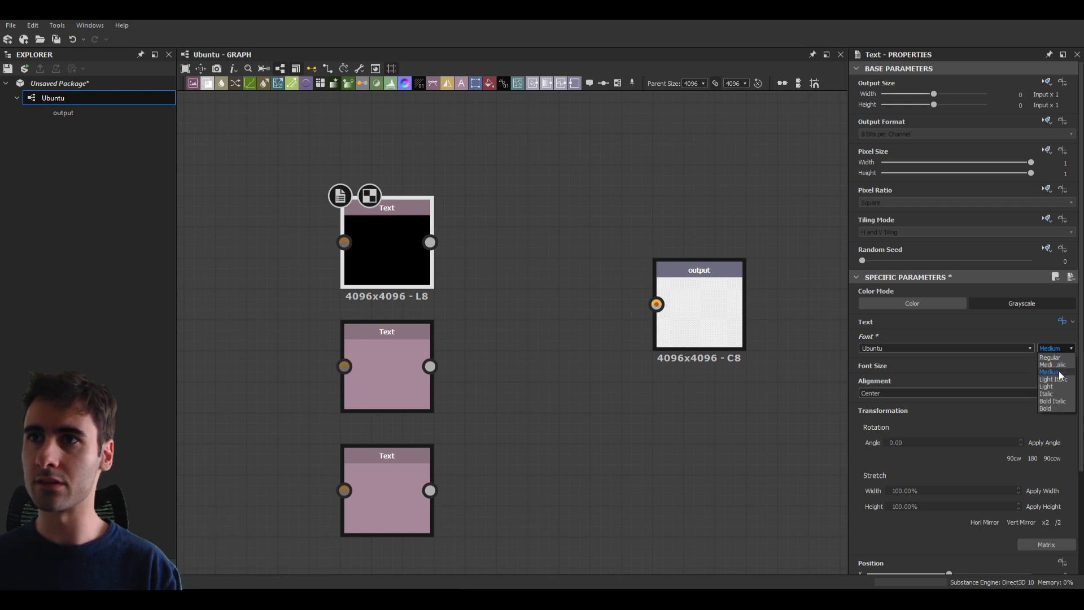
pyautogui.click(1061, 357)
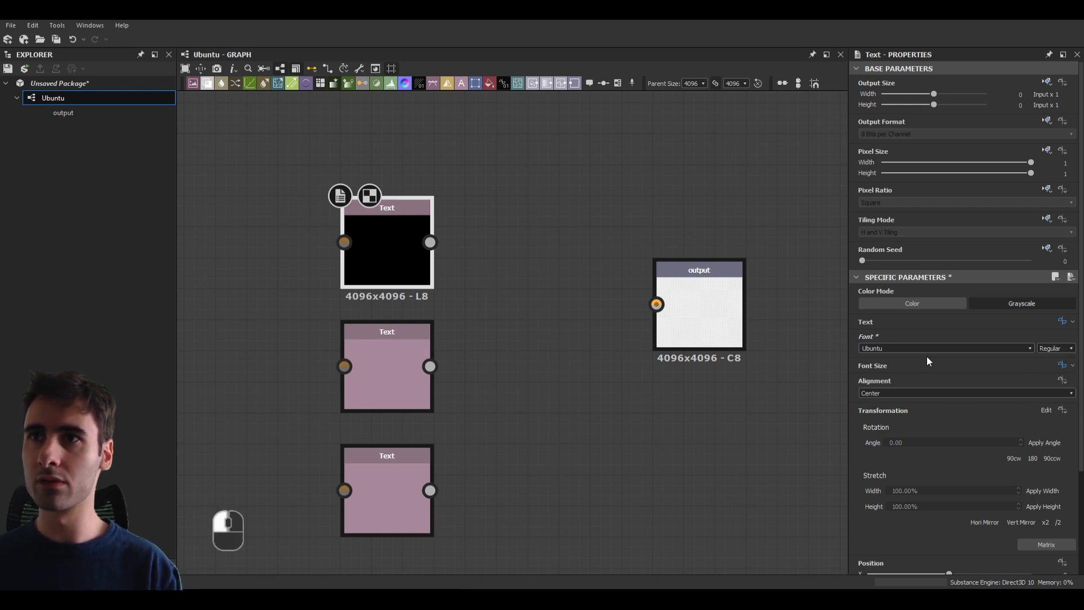
pyautogui.click(1046, 349)
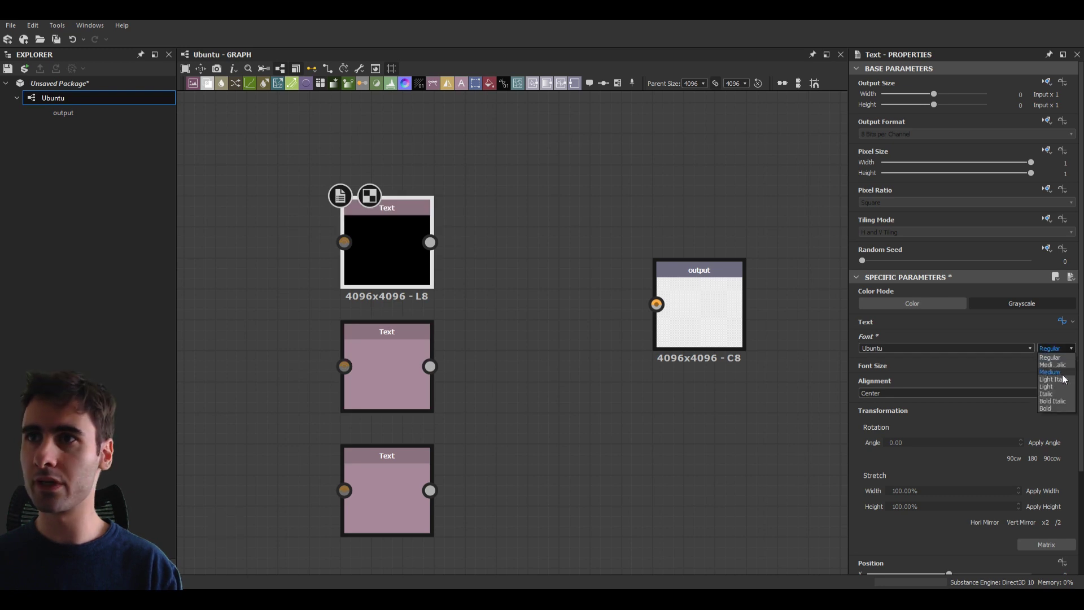
pyautogui.click(1060, 390)
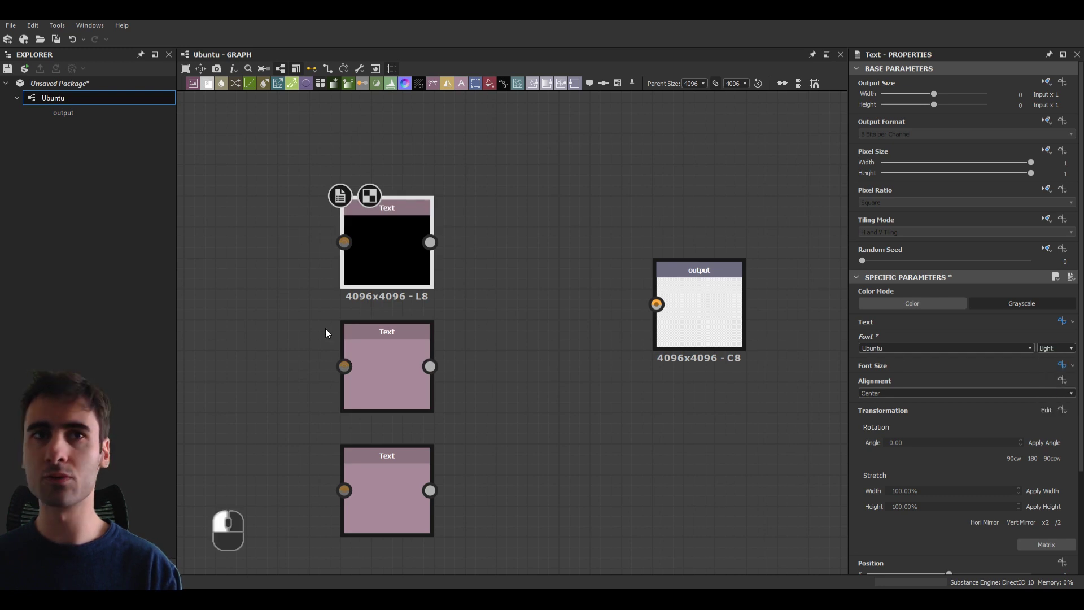
# Keep the second node at Medium and set the third node's weight to Bold
pyautogui.click(395, 348)
pyautogui.click(1060, 348)
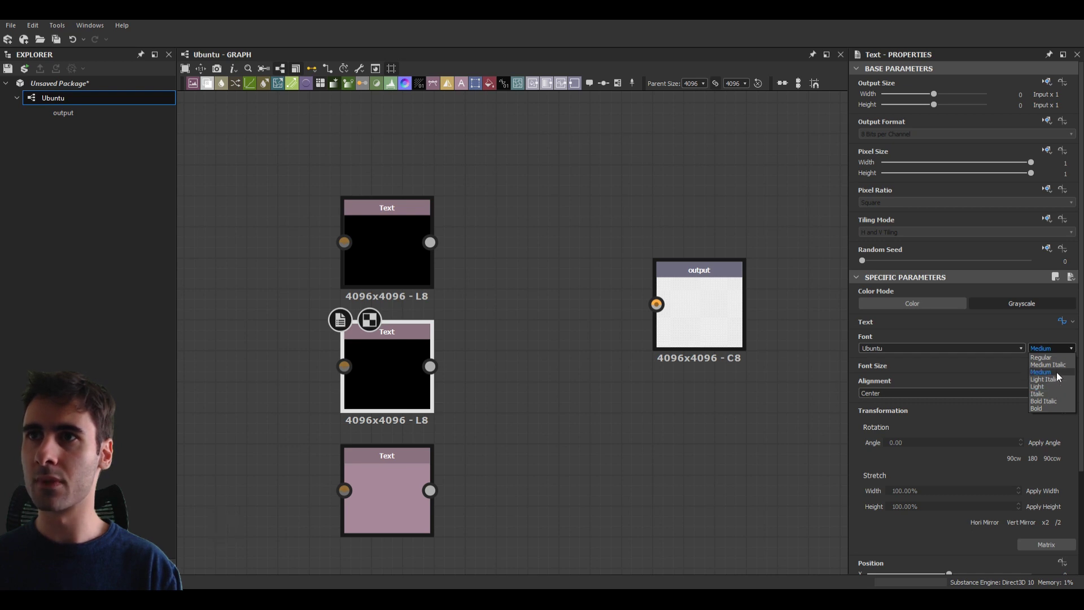
pyautogui.click(1058, 373)
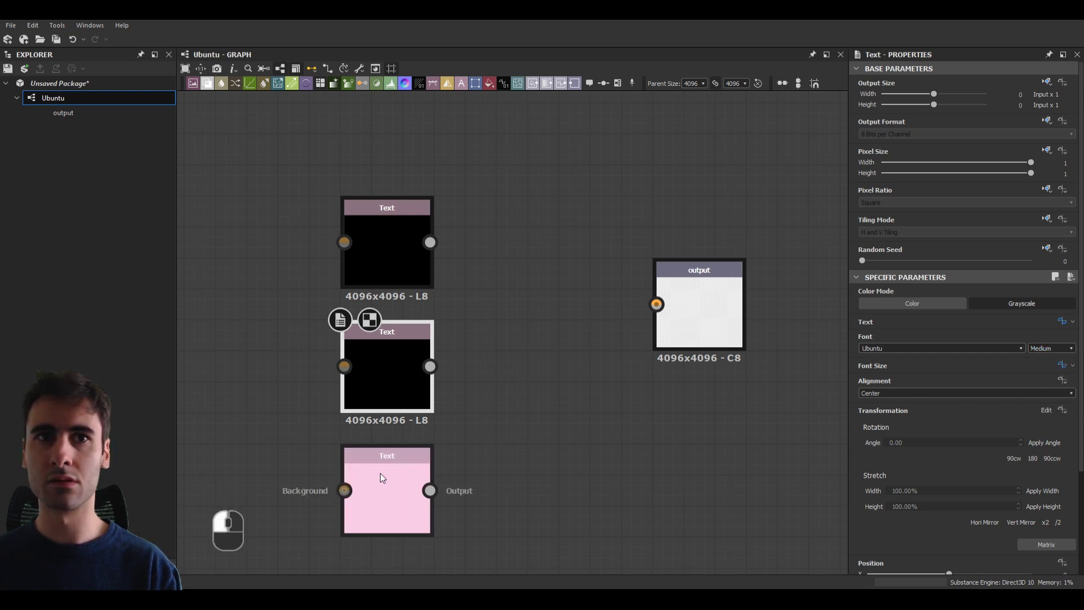
pyautogui.click(395, 463)
pyautogui.click(1045, 348)
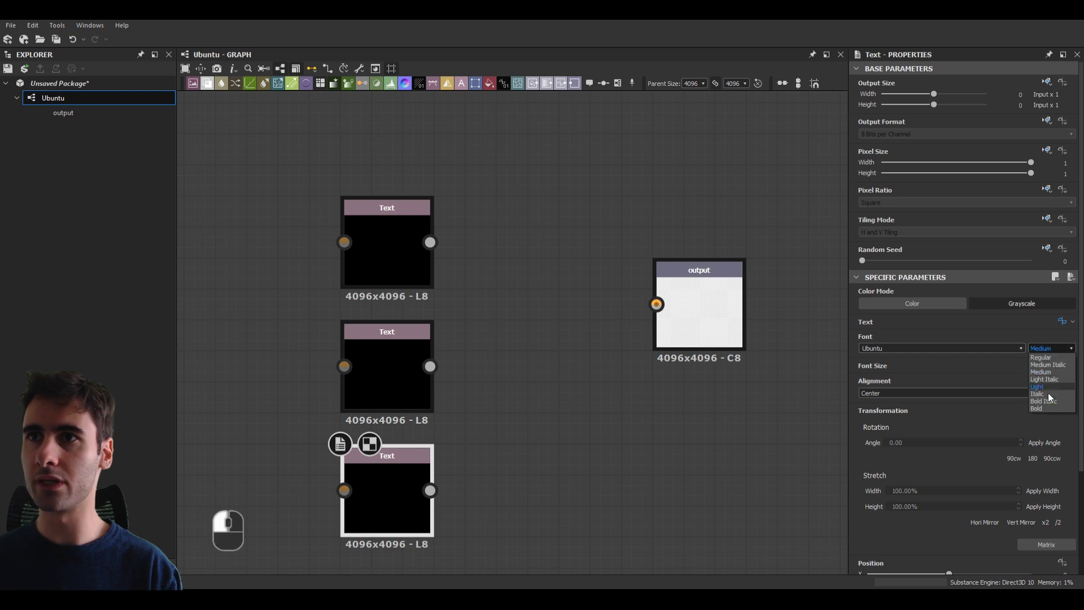
pyautogui.click(1047, 406)
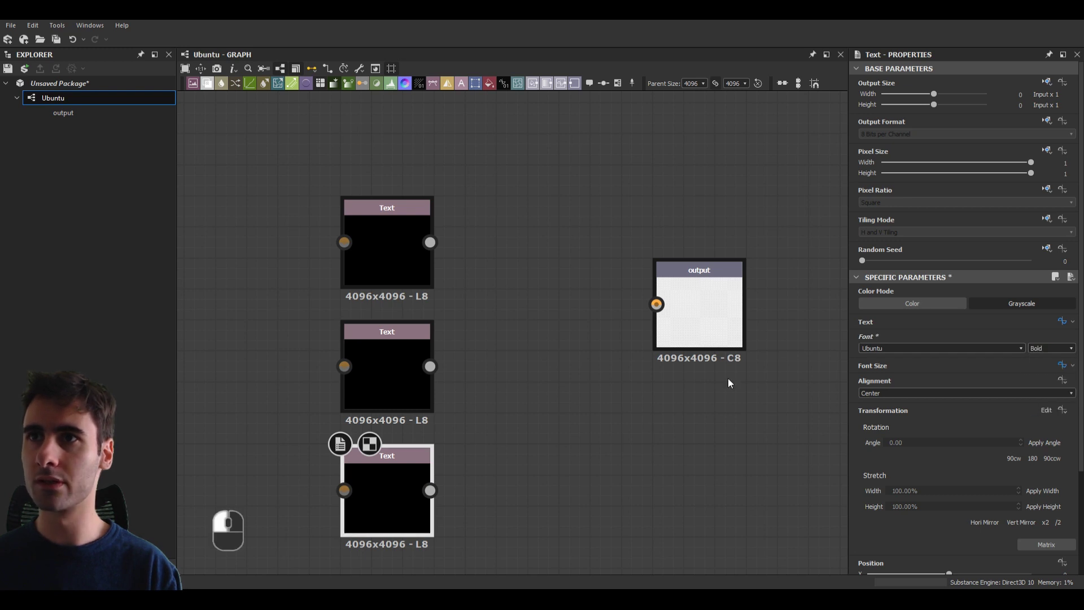
# Recheck the middle and top nodes, confirming the top one stays Light
pyautogui.click(385, 369)
pyautogui.click(389, 263)
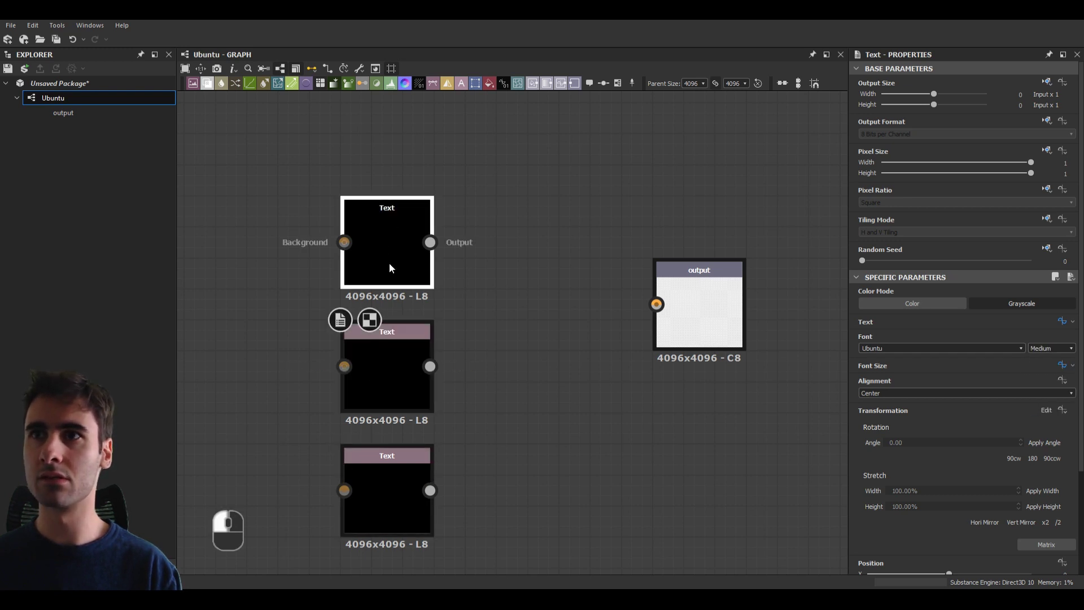
pyautogui.click(1052, 347)
pyautogui.click(1052, 347)
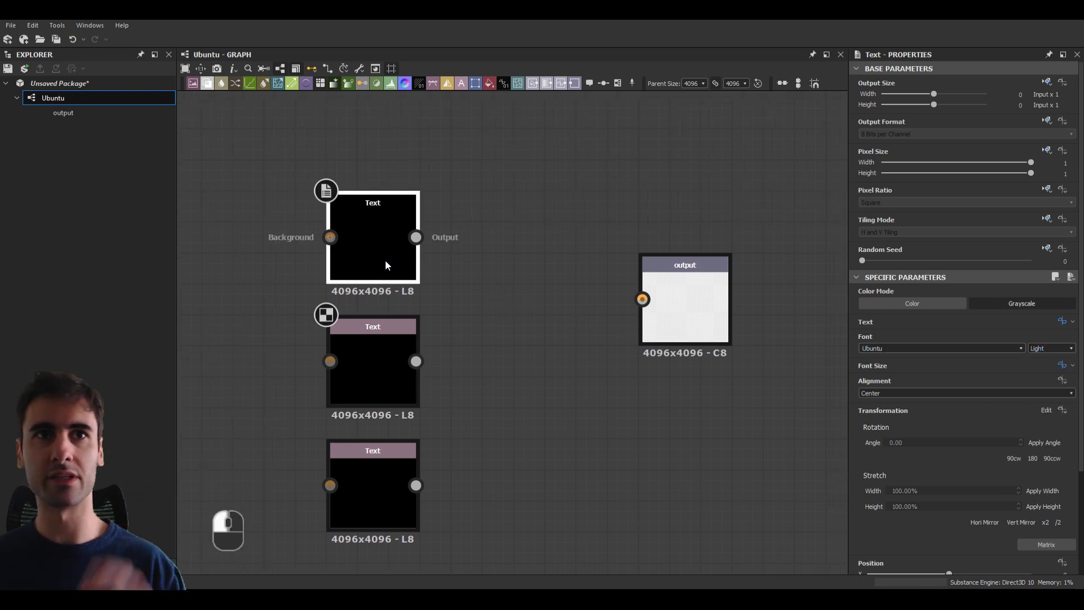
pyautogui.moveTo(412, 263)
pyautogui.mouseDown(button='middle')
pyautogui.moveTo(431, 262)
pyautogui.moveTo(404, 244)
pyautogui.mouseUp(button='middle')
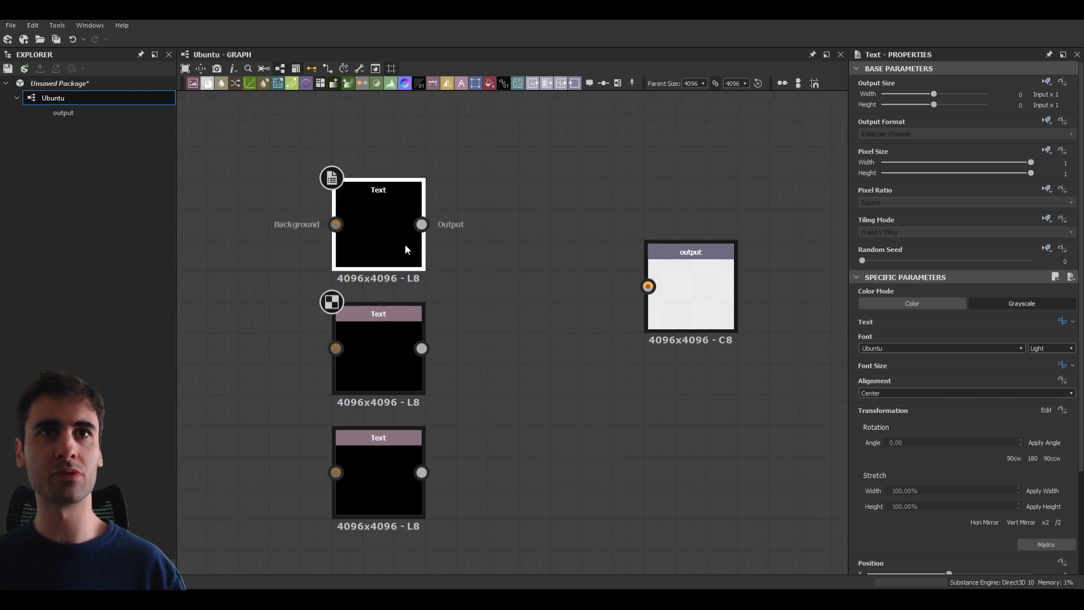
pyautogui.moveTo(560, 340); pyautogui.dragTo(566, 351, button='middle')
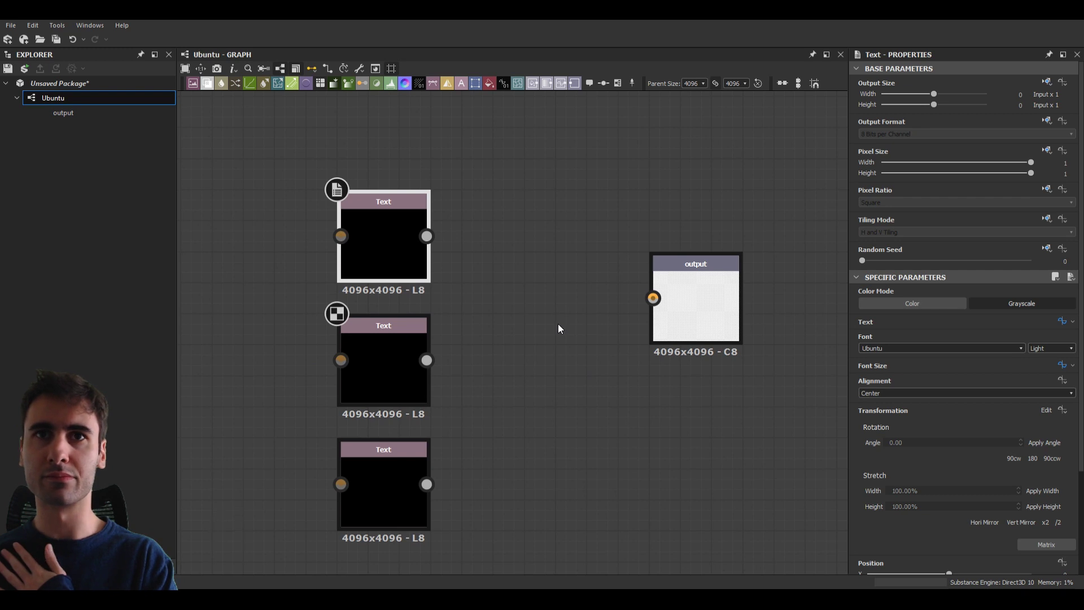
# Show the Ubuntu graph's properties and expand the text and fontsize input parameters
pyautogui.click(557, 331)
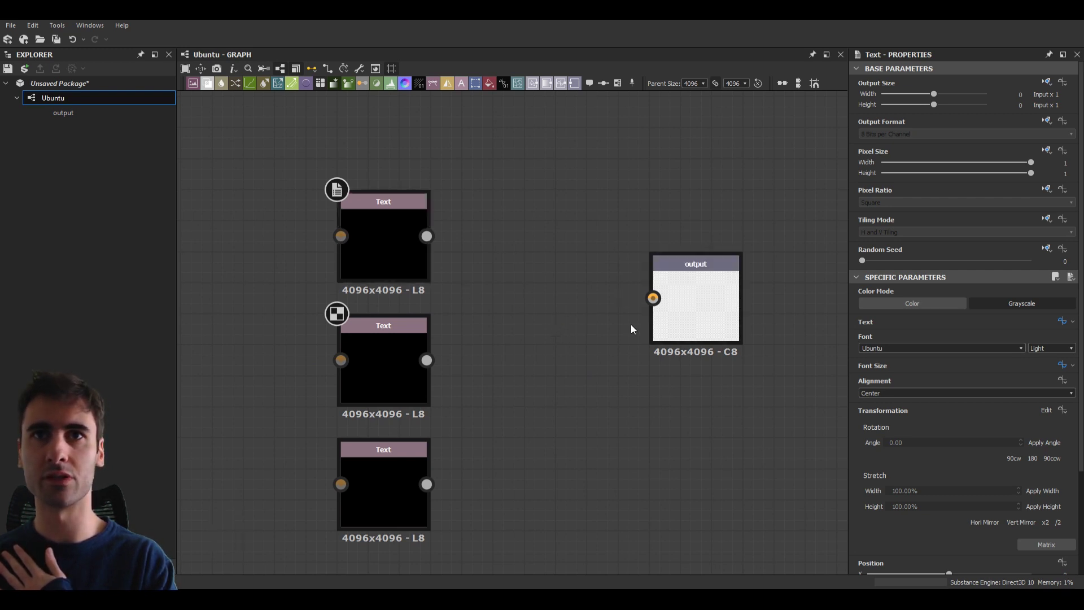
pyautogui.click(538, 325)
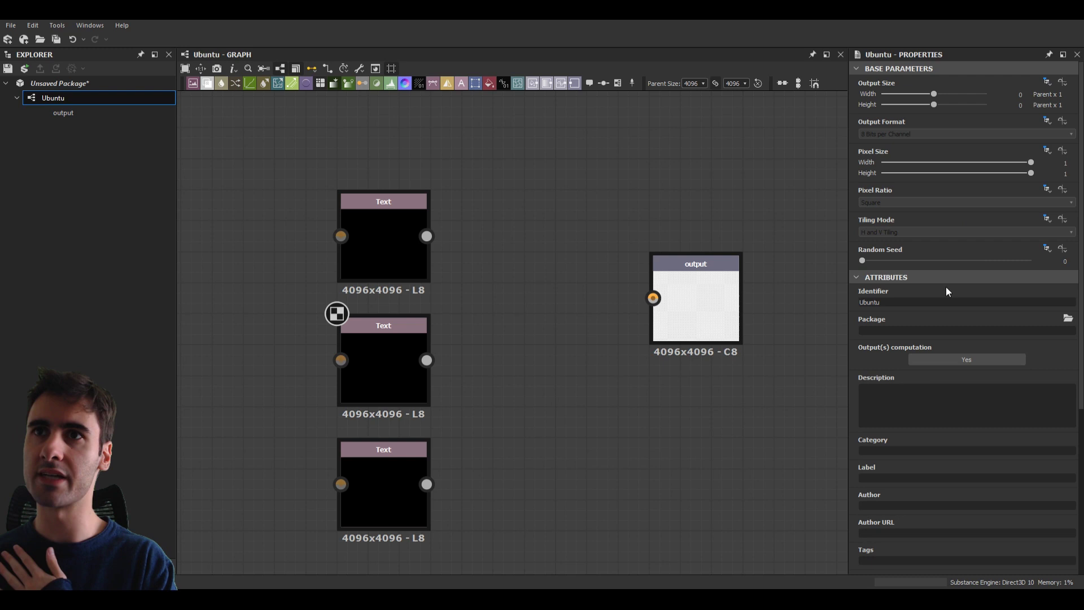
pyautogui.scroll(-5, 947, 286)
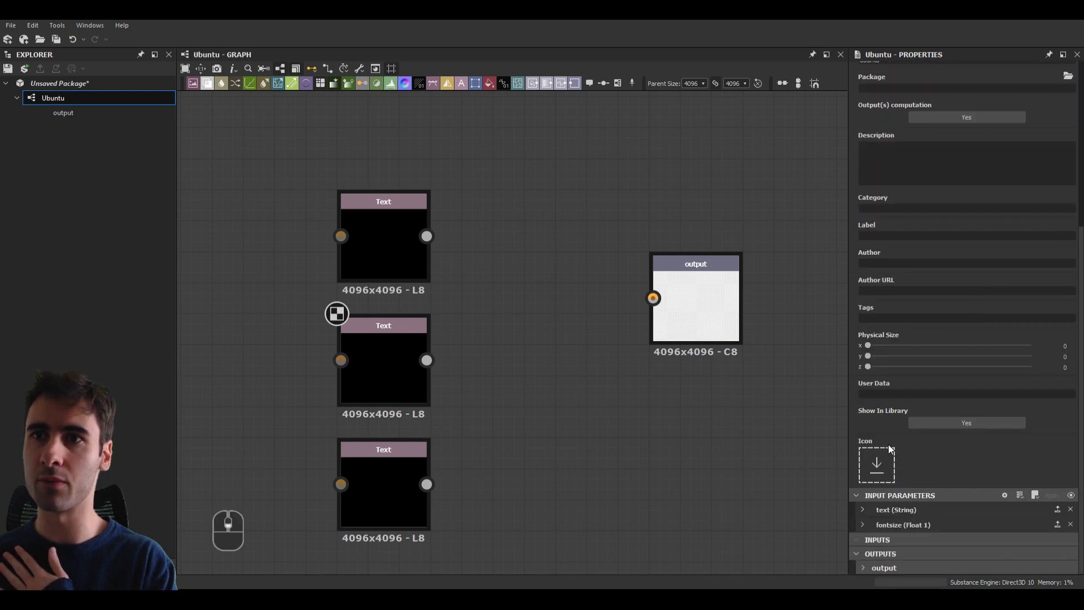
pyautogui.click(863, 510)
pyautogui.scroll(-2, 937, 467)
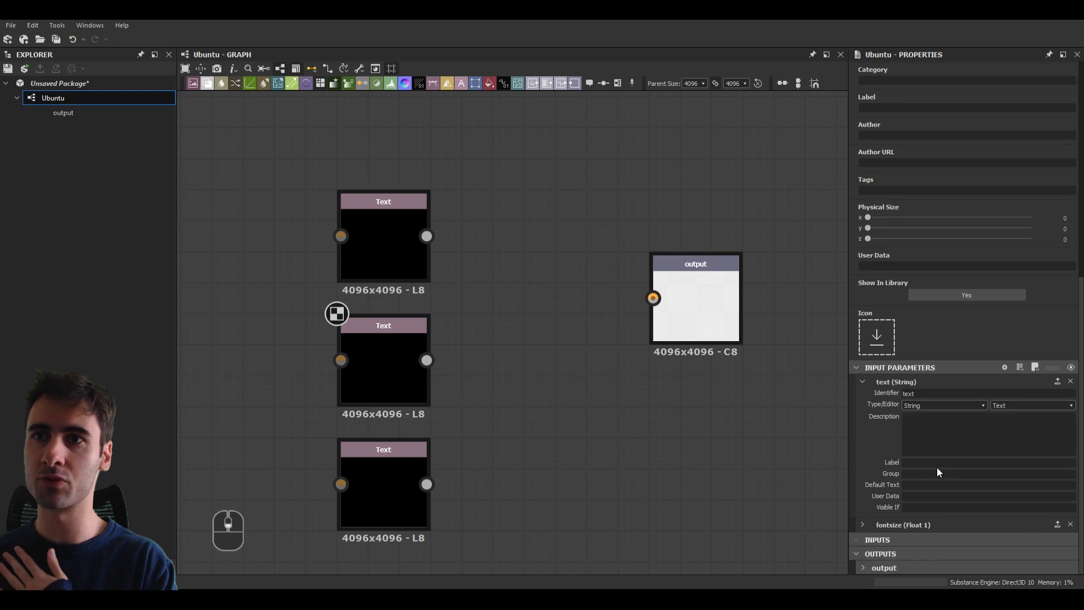
pyautogui.click(862, 529)
pyautogui.scroll(-2, 883, 462)
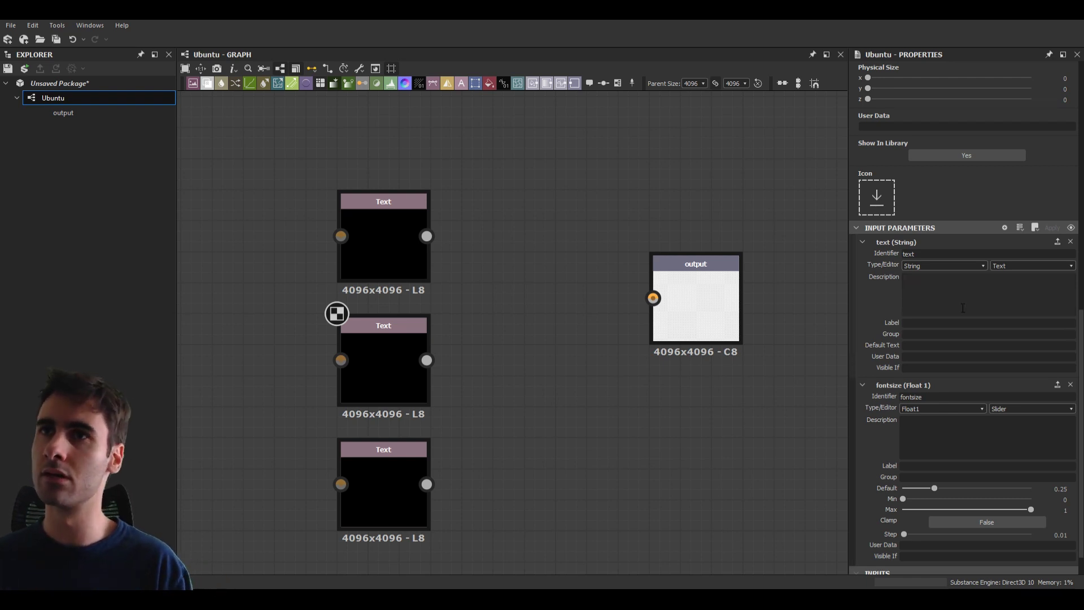
# Enter CHERUB as the text input's Default Text
pyautogui.click(940, 291)
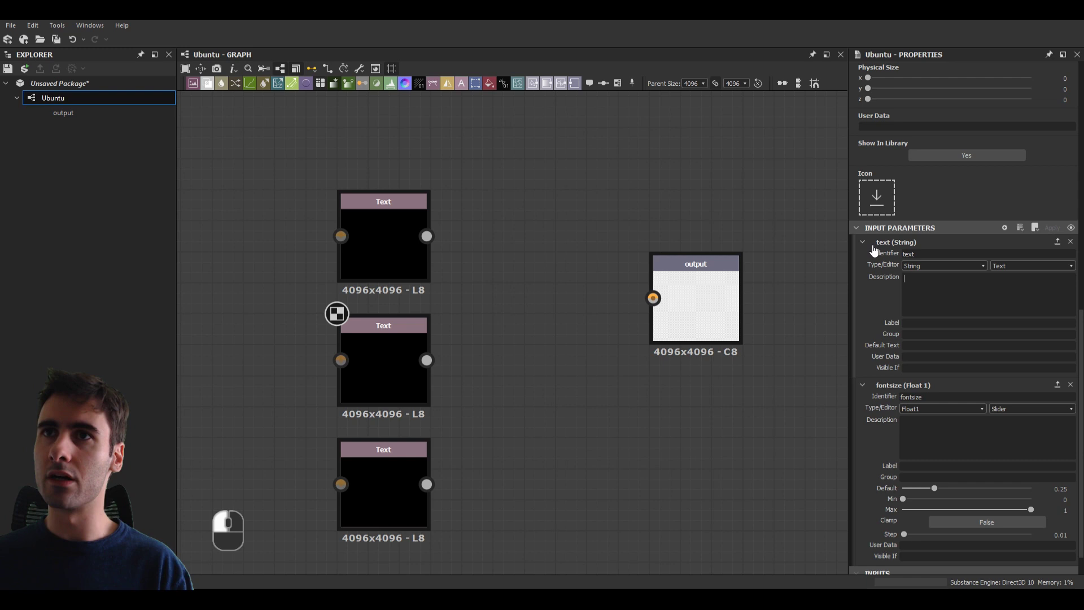
pyautogui.click(945, 290)
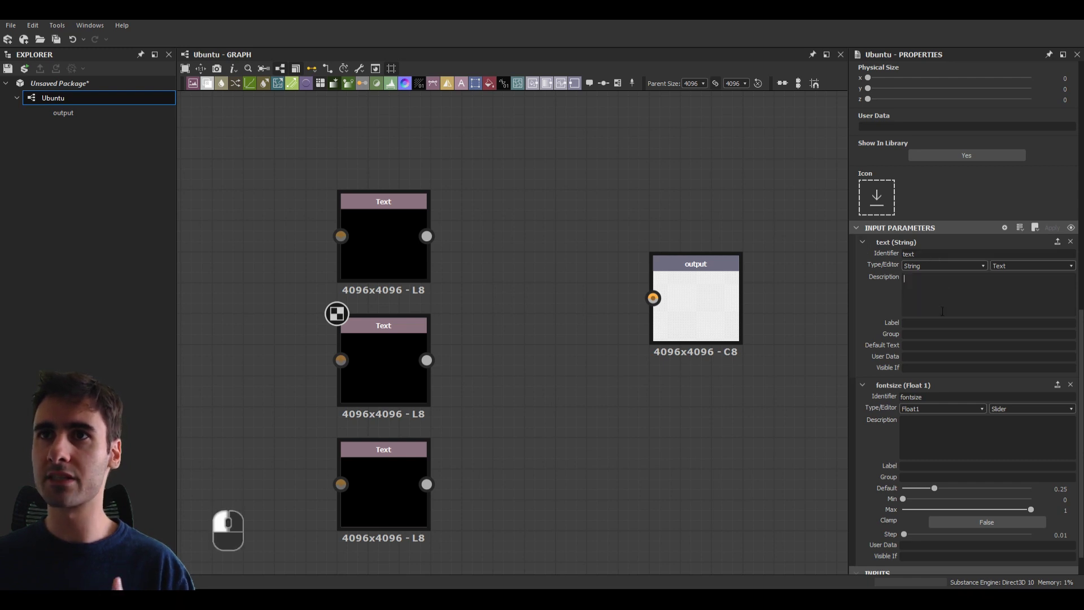
pyautogui.click(927, 343)
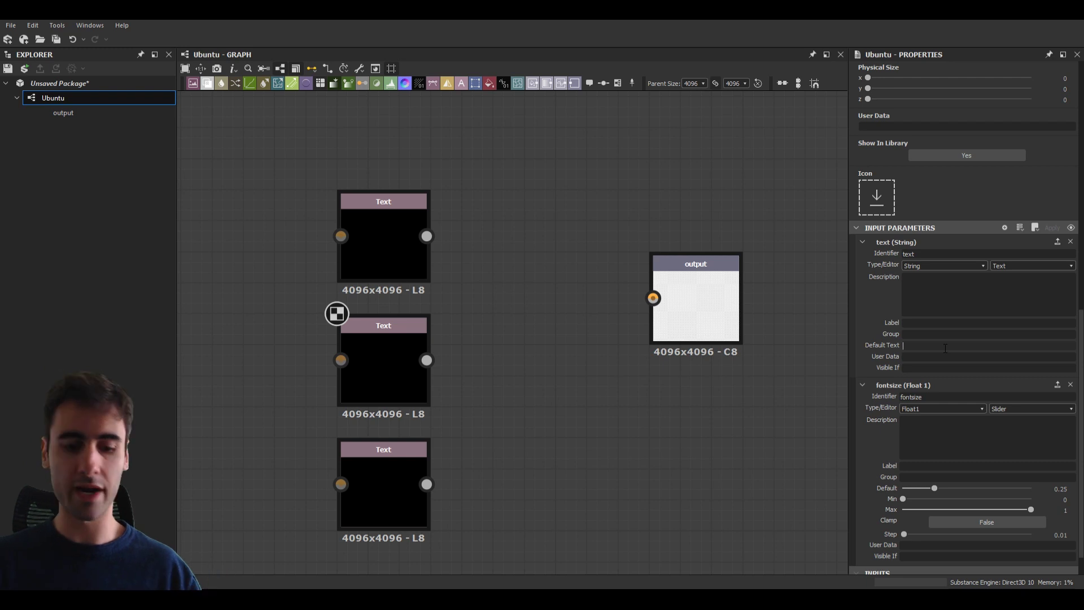
pyautogui.press('shift')
pyautogui.write('CH')
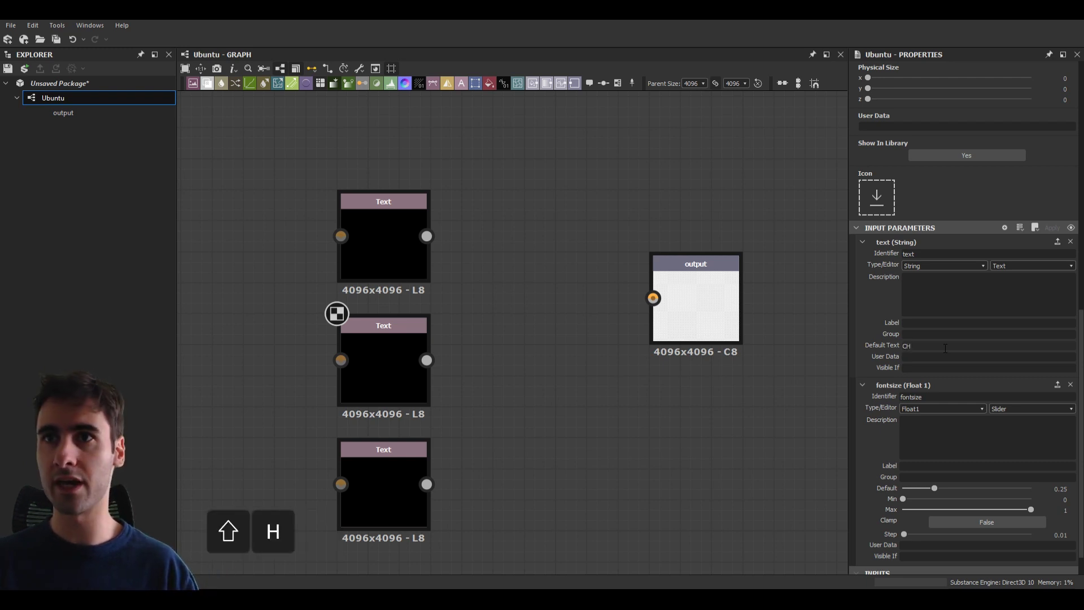
pyautogui.write('ERUB')
pyautogui.press('Return')
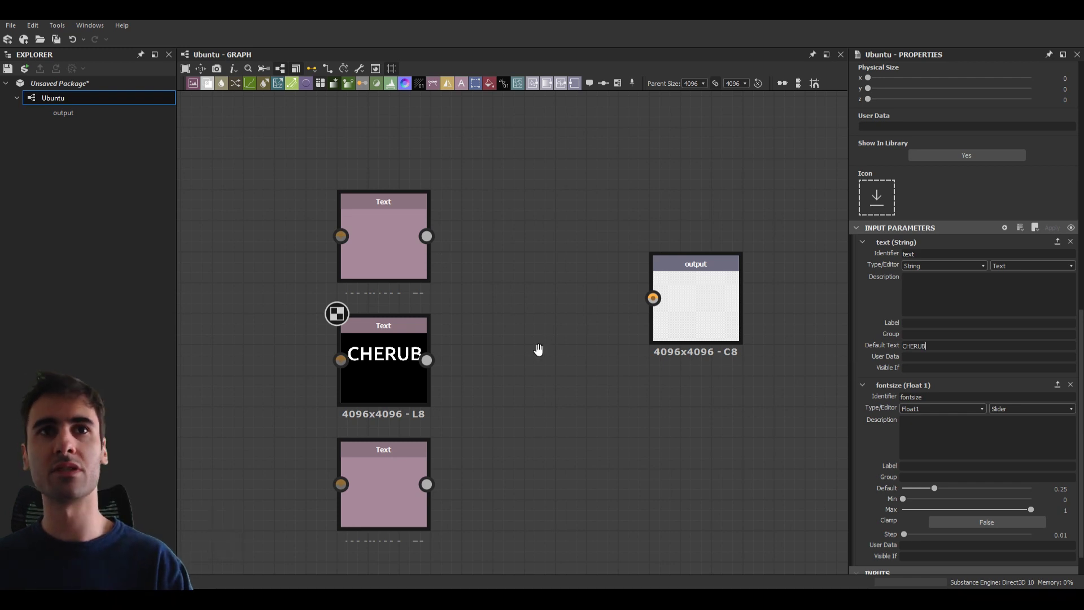
# Select the top, middle and bottom Text nodes to render CHERUB in Ubuntu Light, Medium and Bold
pyautogui.click(401, 268)
pyautogui.click(394, 486)
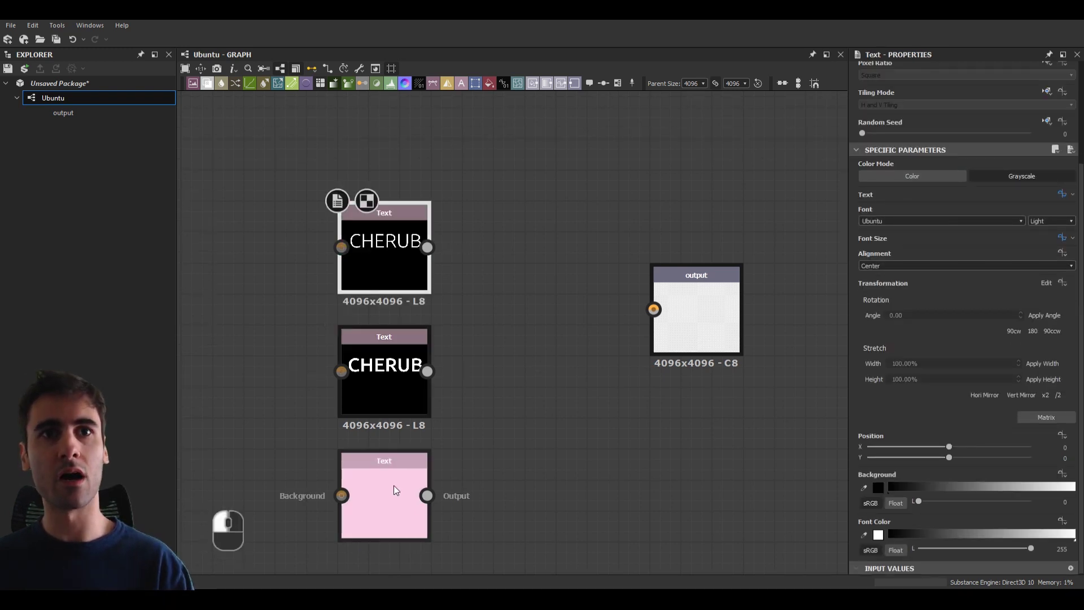
pyautogui.moveTo(484, 379); pyautogui.dragTo(499, 349, button='middle')
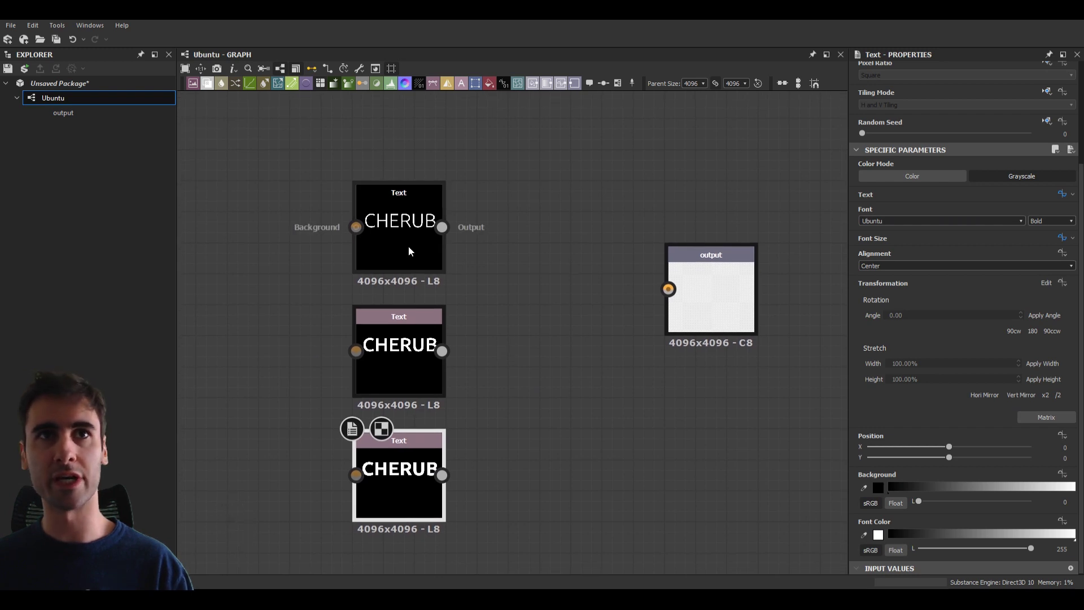
pyautogui.moveTo(540, 346); pyautogui.dragTo(584, 318, button='middle')
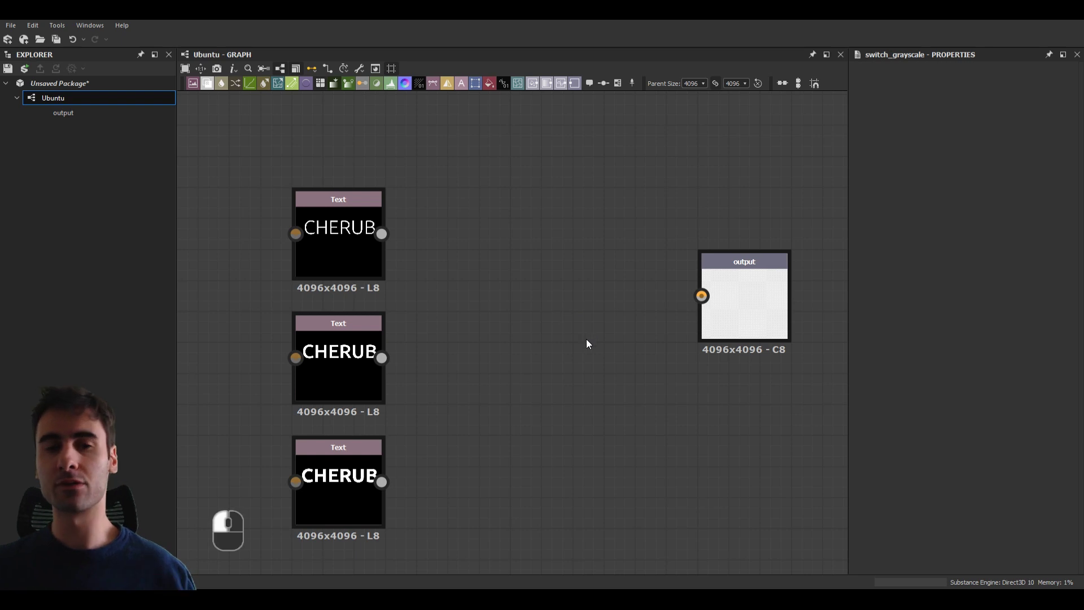
pyautogui.moveTo(560, 338)
pyautogui.mouseDown(button='middle')
pyautogui.moveTo(542, 327)
pyautogui.moveTo(552, 329)
pyautogui.mouseUp(button='middle')
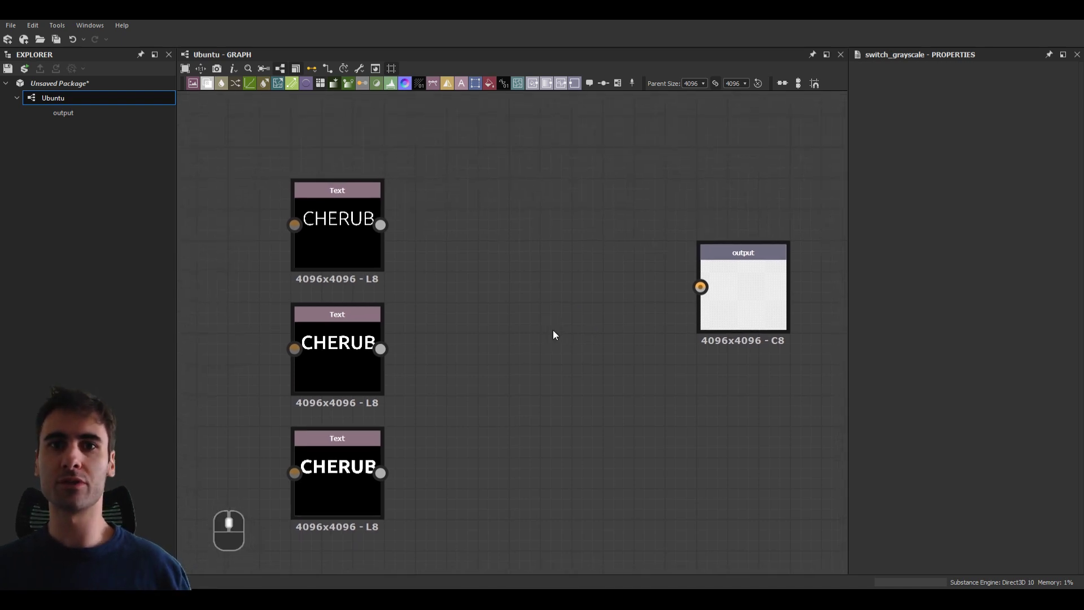
pyautogui.click(359, 243)
pyautogui.click(357, 357)
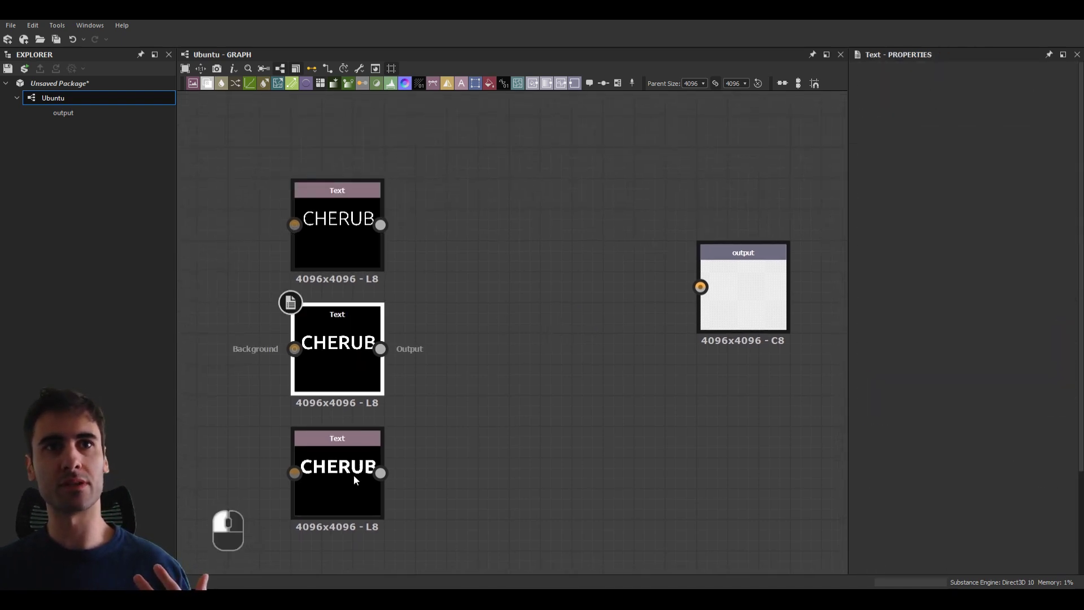
pyautogui.click(353, 476)
pyautogui.click(358, 253)
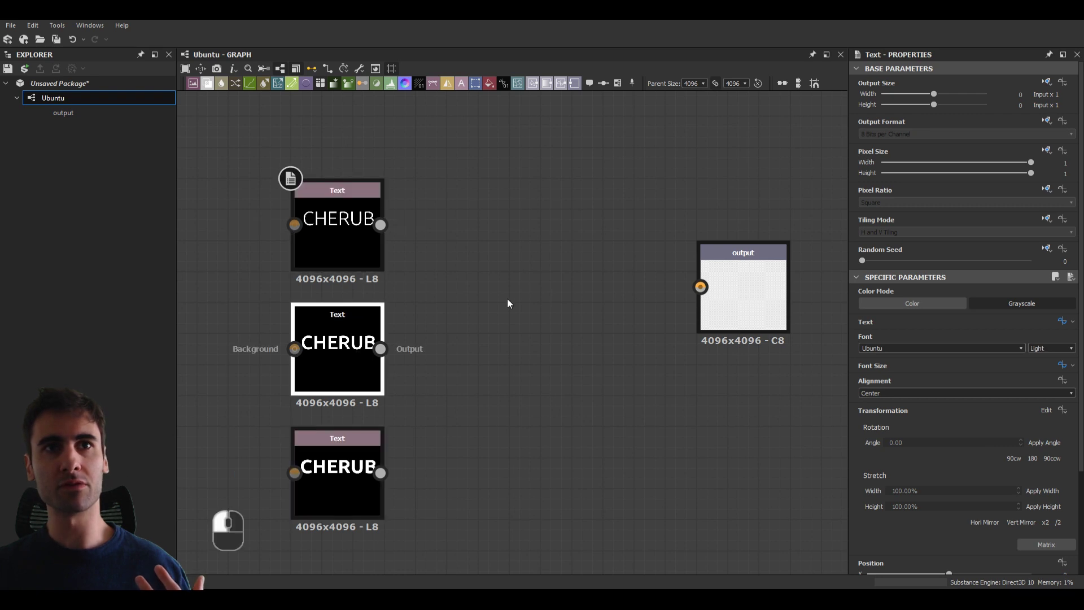
pyautogui.moveTo(543, 299); pyautogui.dragTo(551, 308, button='middle')
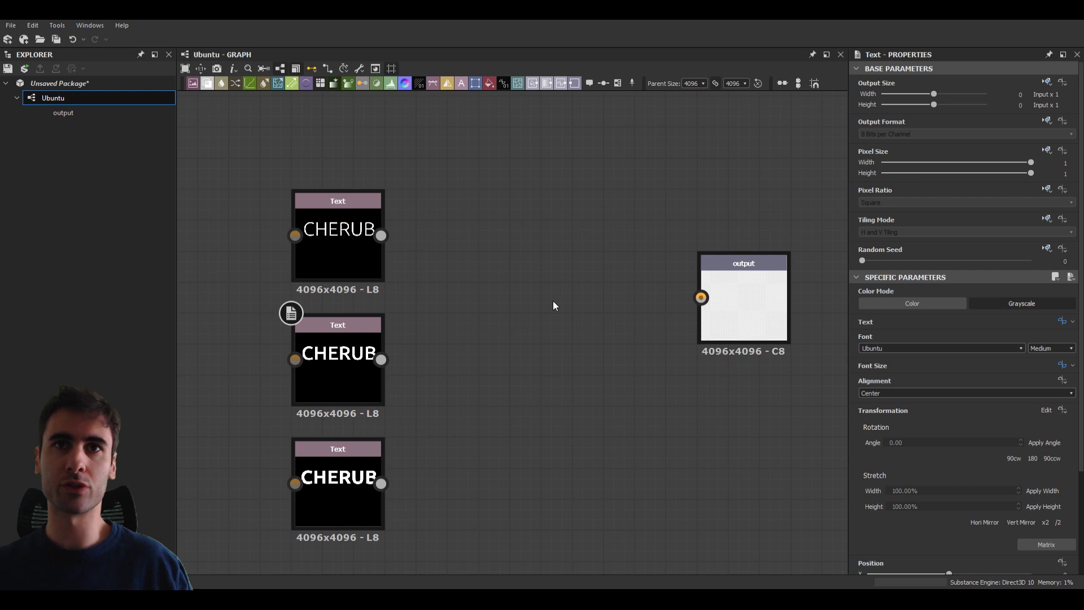
# Search 'switch' in the node search and add a Multi Switch Grayscale node to the Ubuntu graph
pyautogui.press('space')
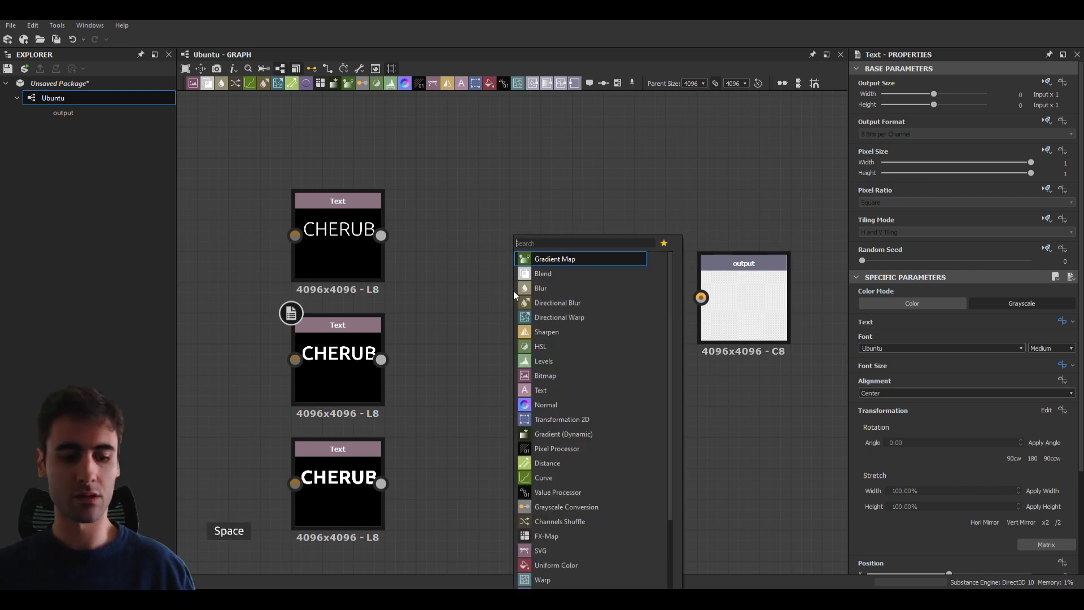
pyautogui.write('swt')
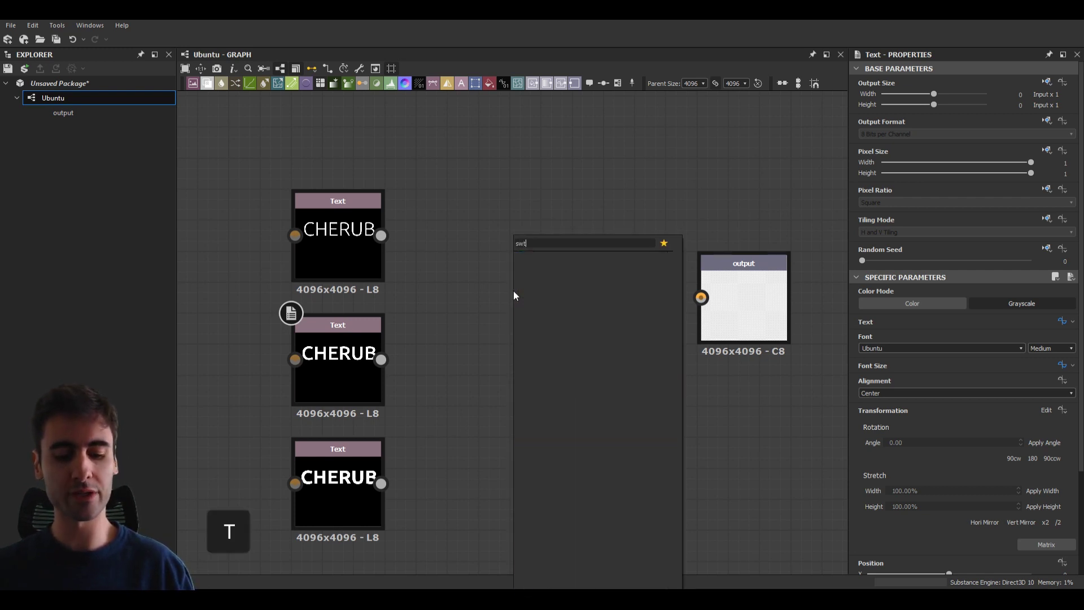
pyautogui.press('BackSpace')
pyautogui.write('i')
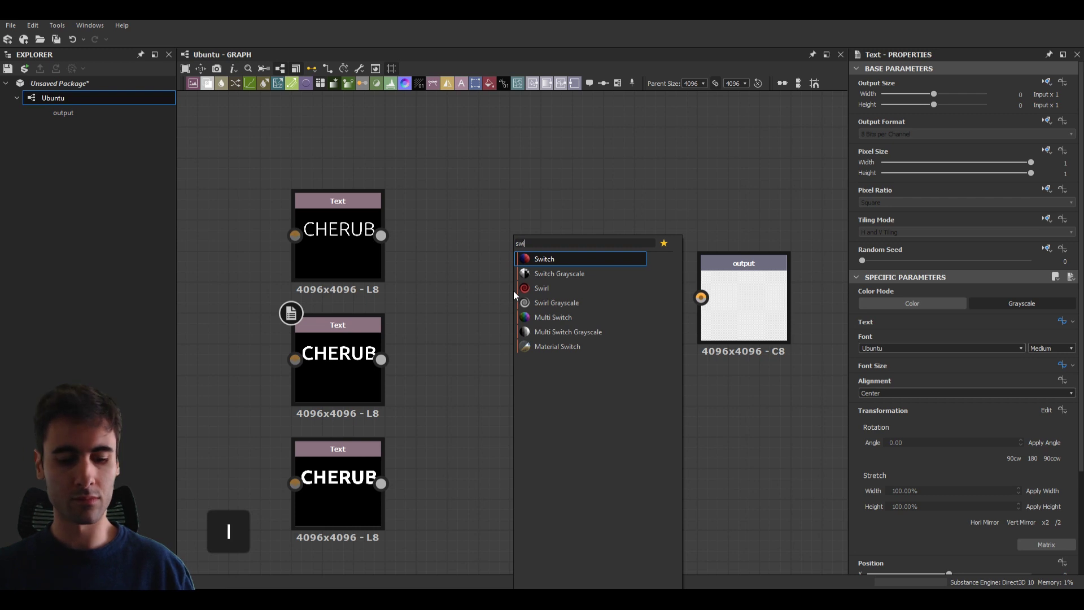
pyautogui.write('tch')
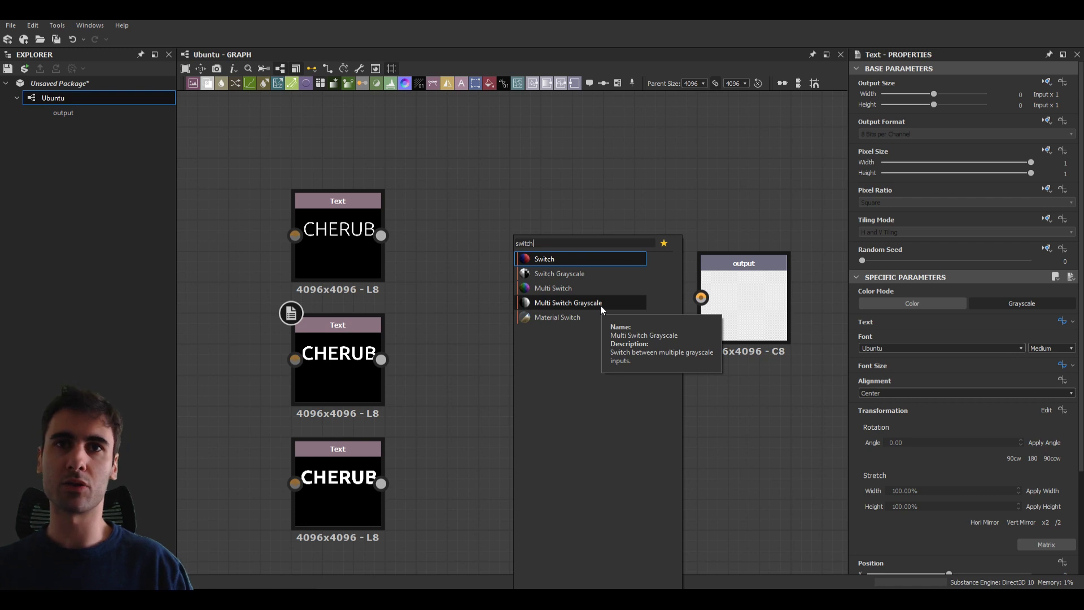
pyautogui.click(601, 305)
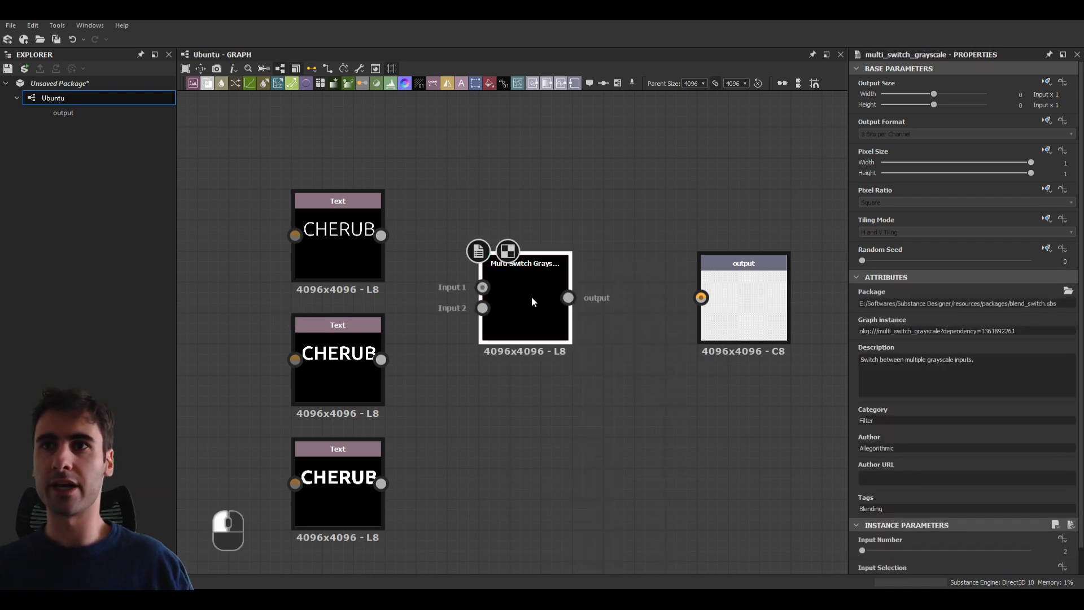
# Reposition the switch node and set its Input Number to 3
pyautogui.moveTo(531, 296); pyautogui.dragTo(548, 327)
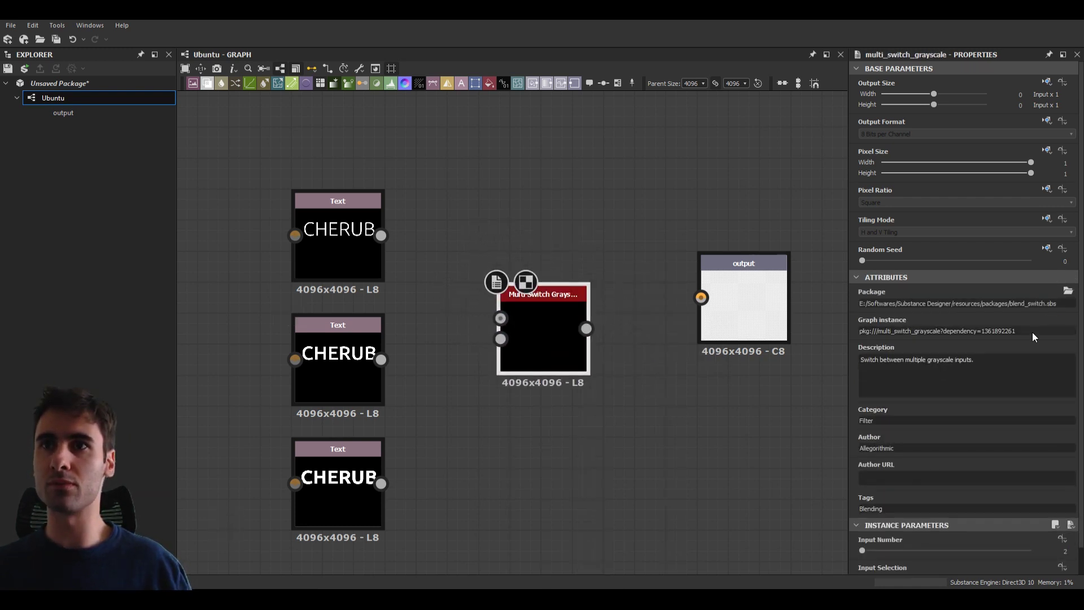
pyautogui.scroll(-1, 1016, 338)
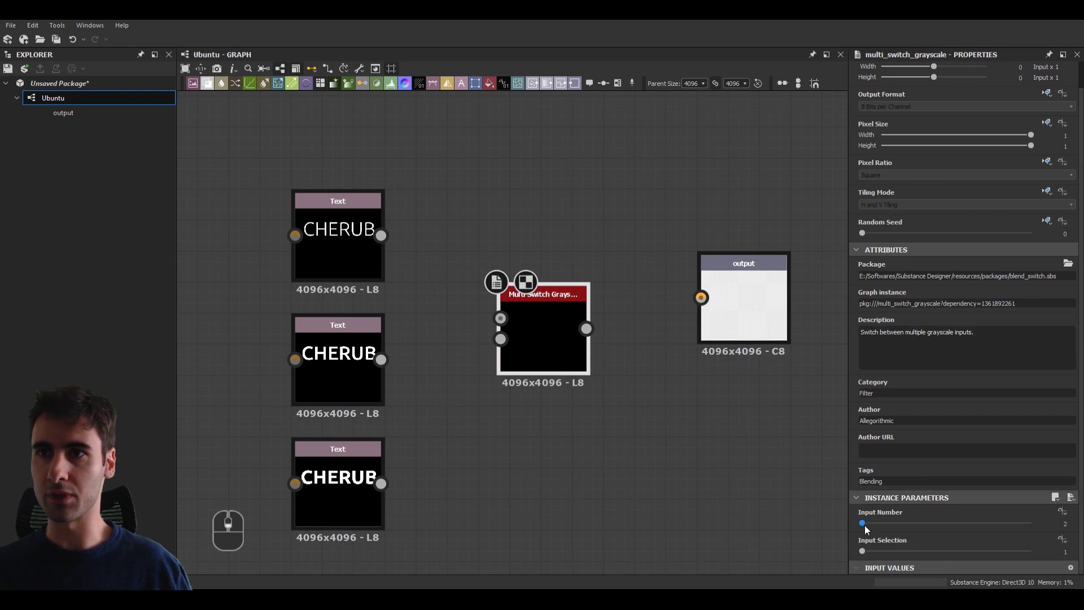
pyautogui.moveTo(865, 528); pyautogui.dragTo(894, 527)
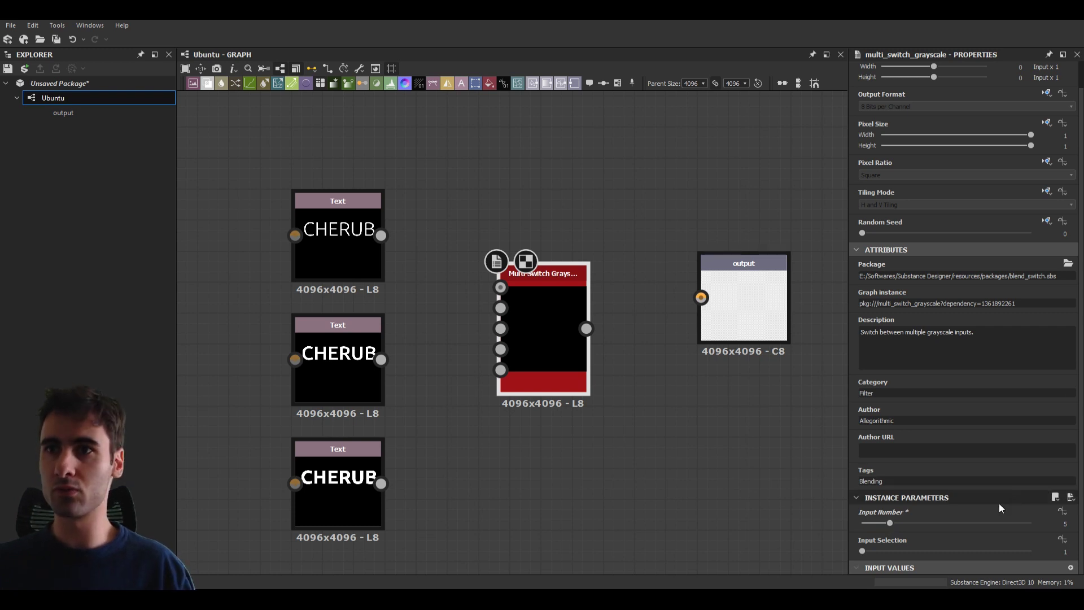
pyautogui.moveTo(890, 523); pyautogui.dragTo(872, 523)
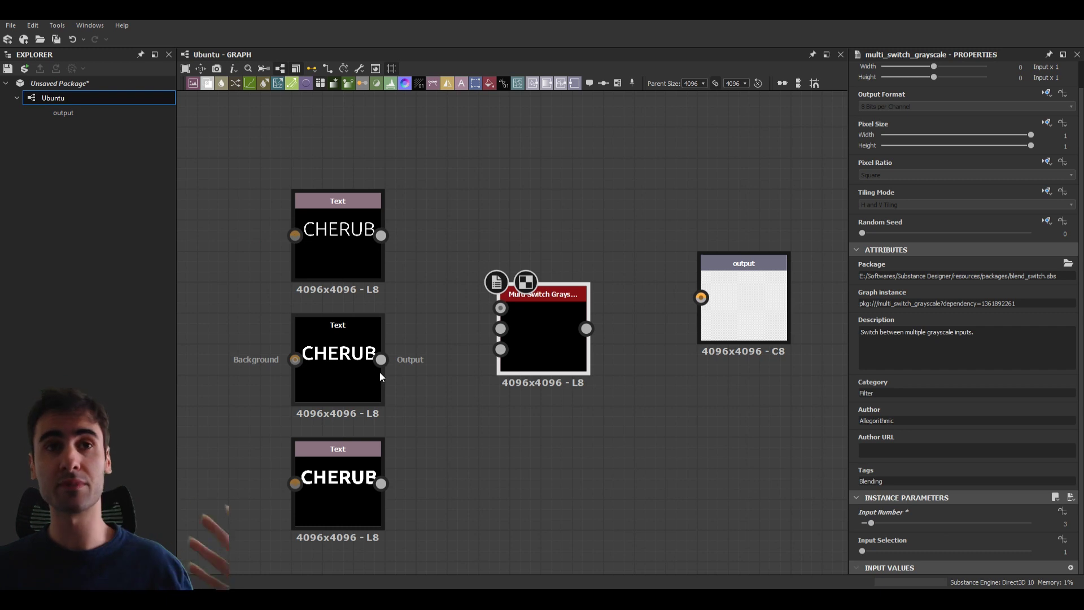
pyautogui.scroll(1, 470, 314)
pyautogui.scroll(-1, 450, 307)
# Wire the top, middle and bottom CHERUB Text nodes into switch inputs 1, 2 and 3
pyautogui.moveTo(450, 308); pyautogui.dragTo(391, 293, button='middle')
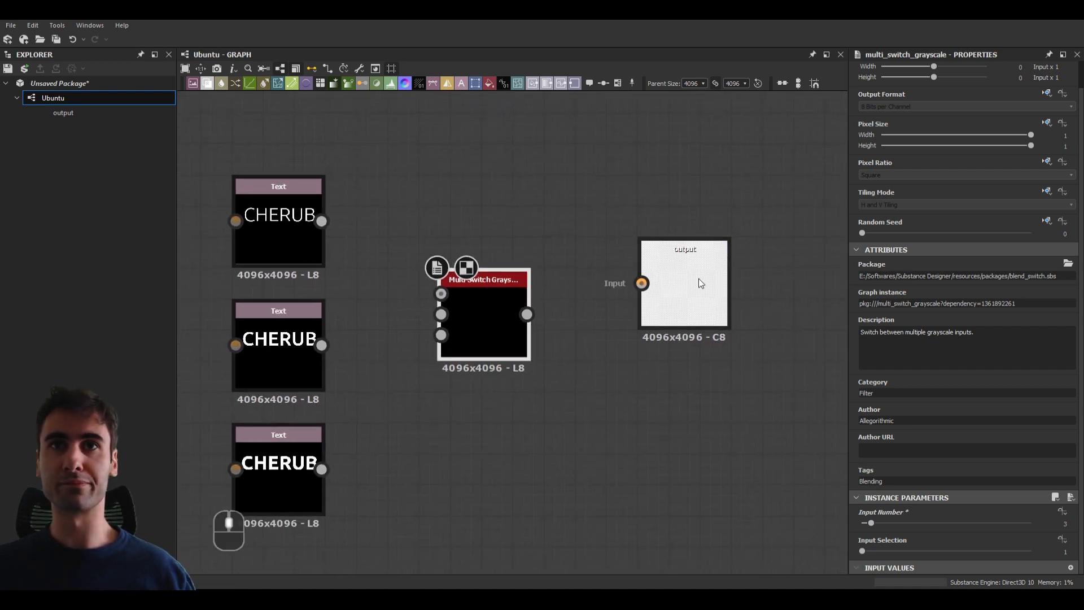
pyautogui.moveTo(699, 279); pyautogui.dragTo(701, 310)
pyautogui.moveTo(506, 295); pyautogui.dragTo(579, 286, button='middle')
pyautogui.moveTo(395, 213); pyautogui.dragTo(514, 285)
pyautogui.moveTo(395, 337); pyautogui.dragTo(514, 307)
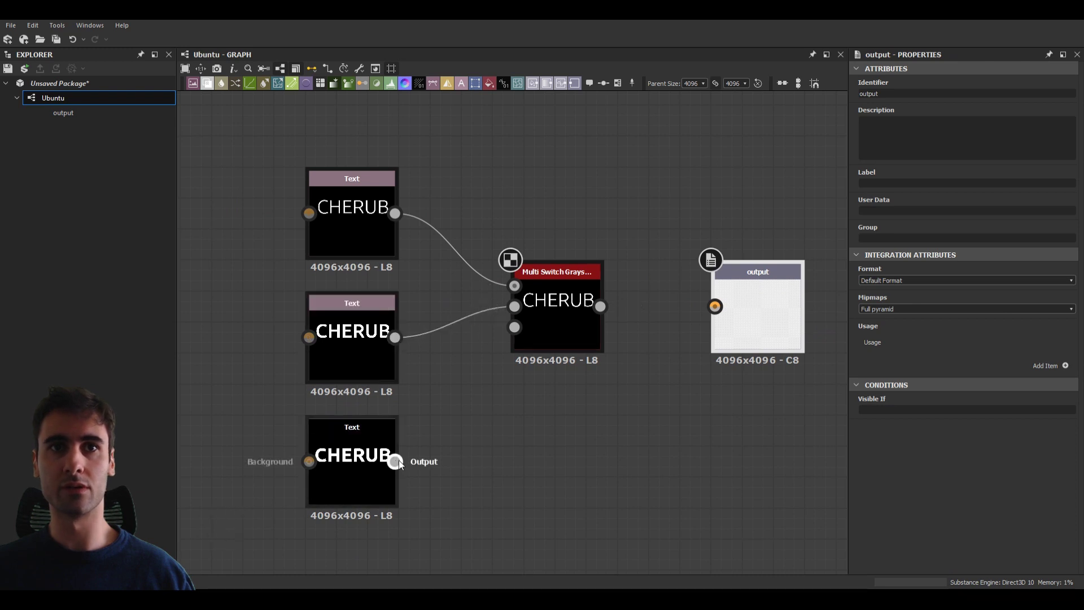
pyautogui.moveTo(398, 462); pyautogui.dragTo(513, 327)
# Connect the switch result to the graph output and preview the switch node
pyautogui.click(542, 321)
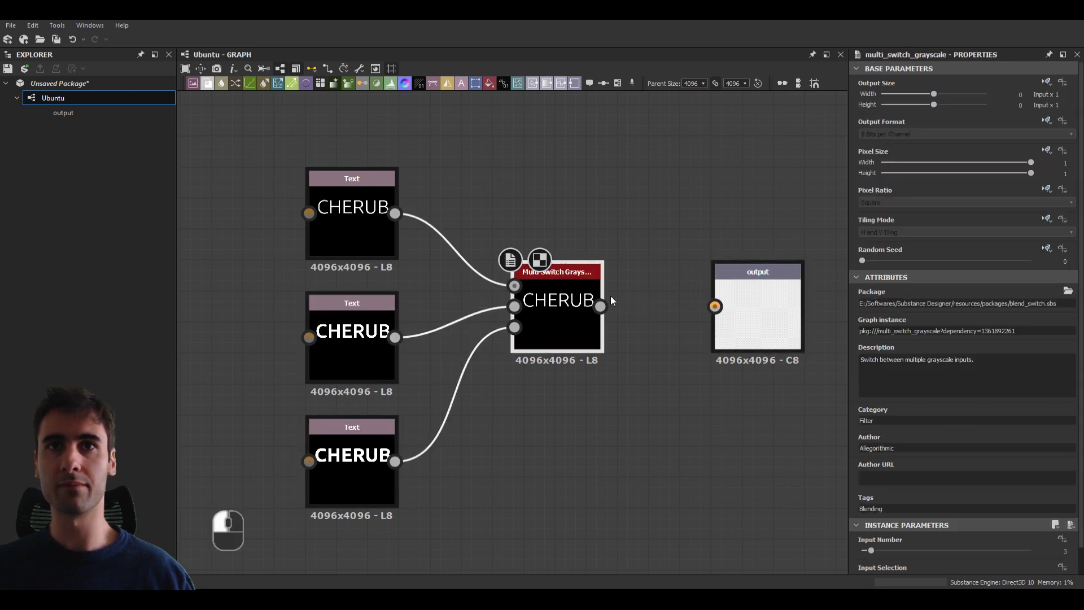
pyautogui.moveTo(600, 306); pyautogui.dragTo(715, 306)
pyautogui.moveTo(646, 333); pyautogui.dragTo(615, 349, button='middle')
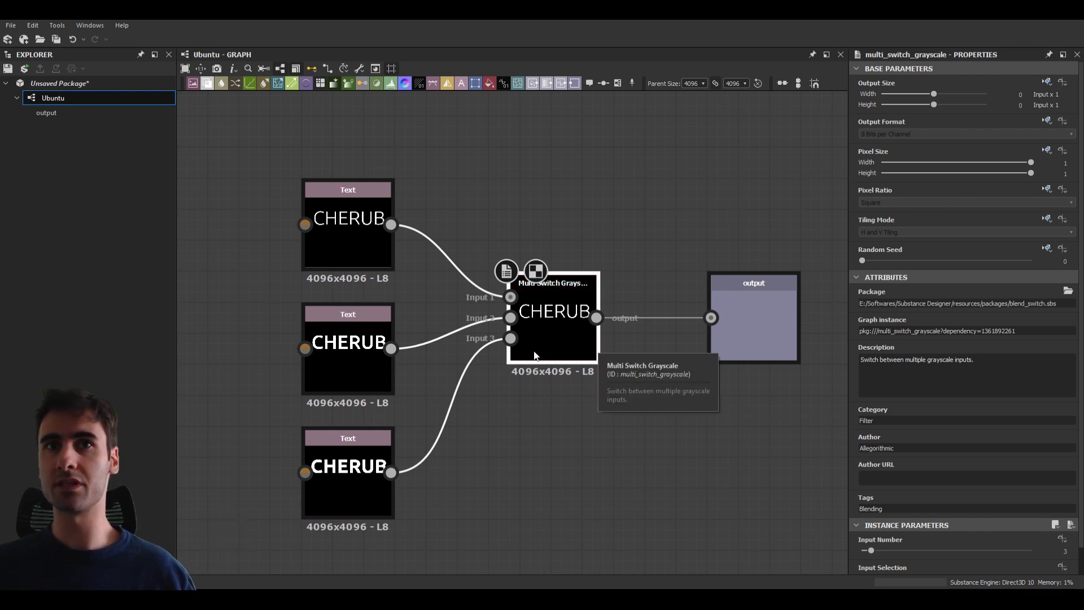
pyautogui.doubleClick(554, 326)
pyautogui.scroll(-1, 1029, 382)
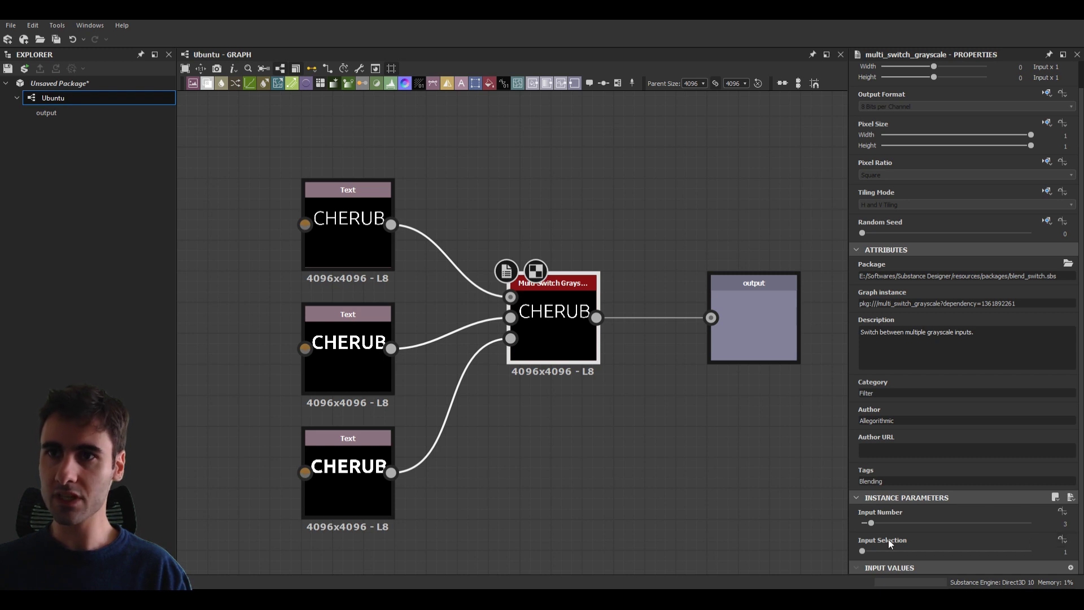
# Expose the switch's Input Selection as a new graph input named 'Style'
pyautogui.click(1062, 540)
pyautogui.click(1042, 566)
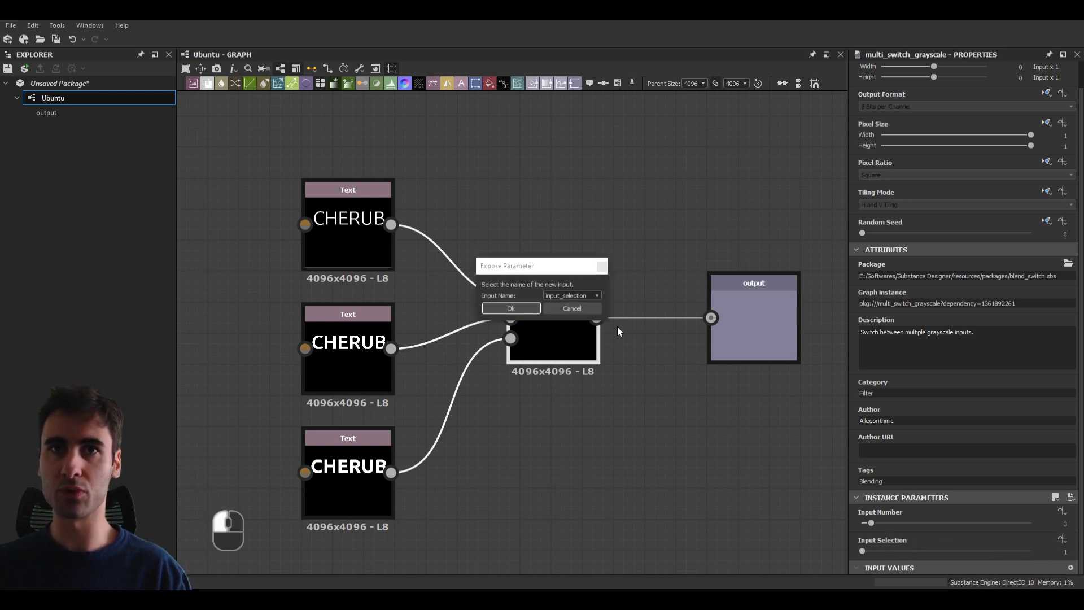
pyautogui.click(555, 296)
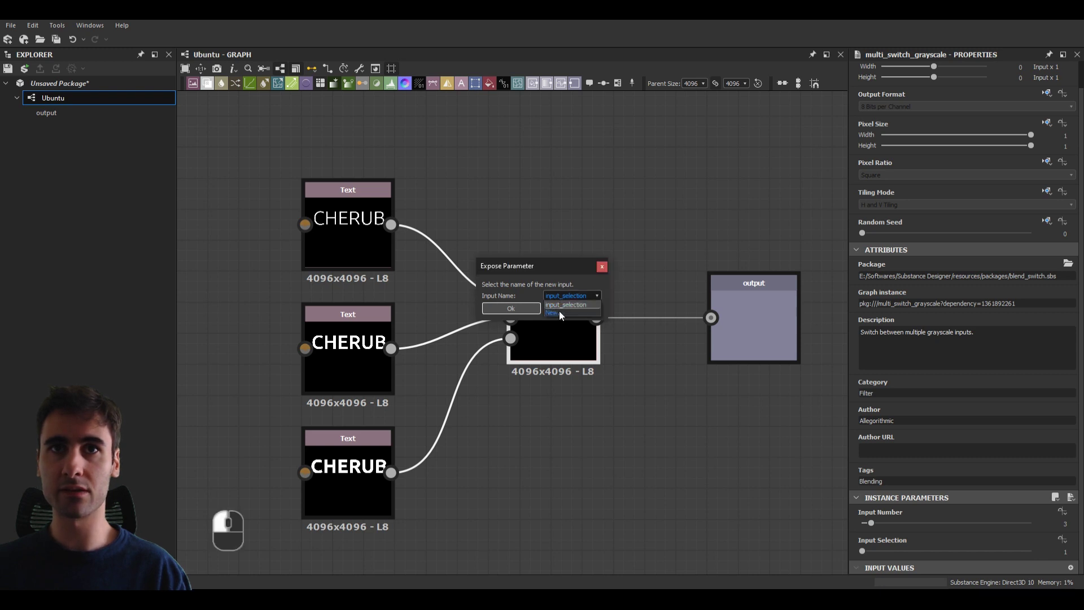
pyautogui.click(552, 312)
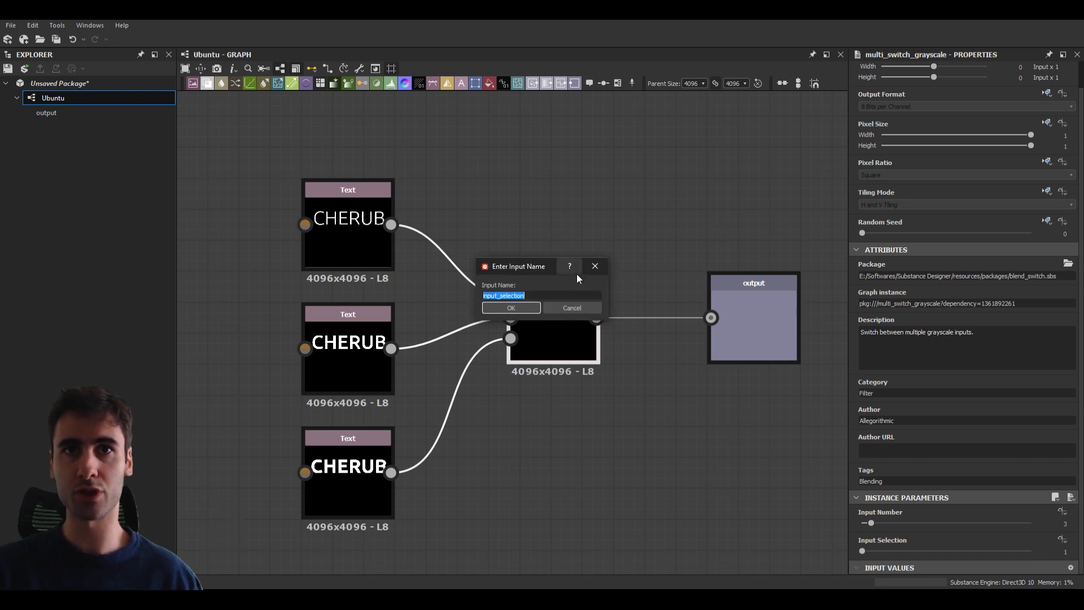
pyautogui.write('Style')
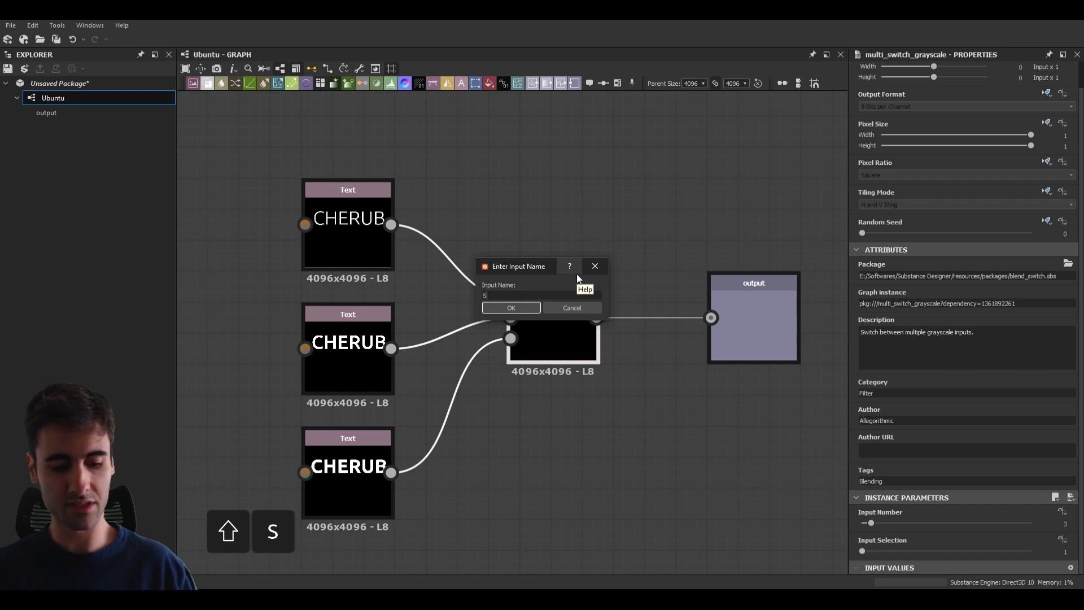
pyautogui.click(511, 308)
pyautogui.click(510, 308)
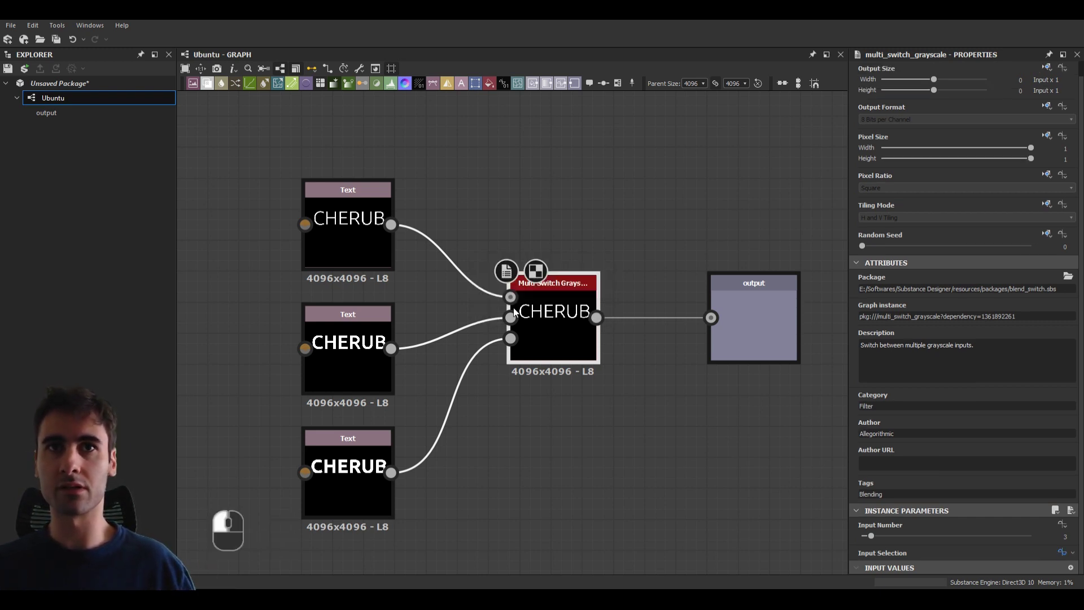
# In the graph's Input Parameters, change Input Selection's editor from Slider to Drop Down List
pyautogui.click(630, 421)
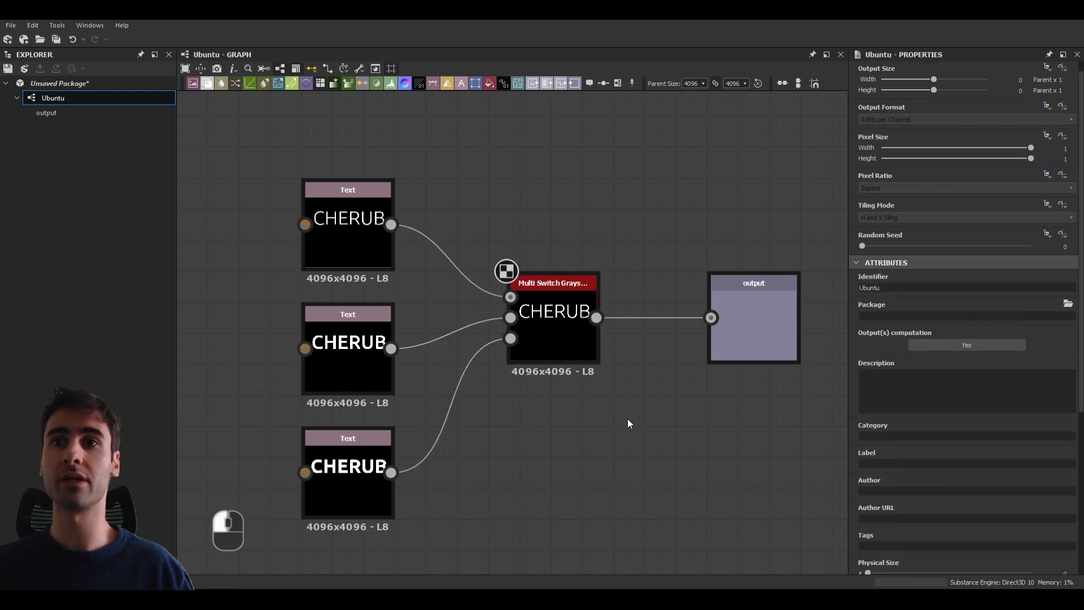
pyautogui.scroll(-5, 1004, 475)
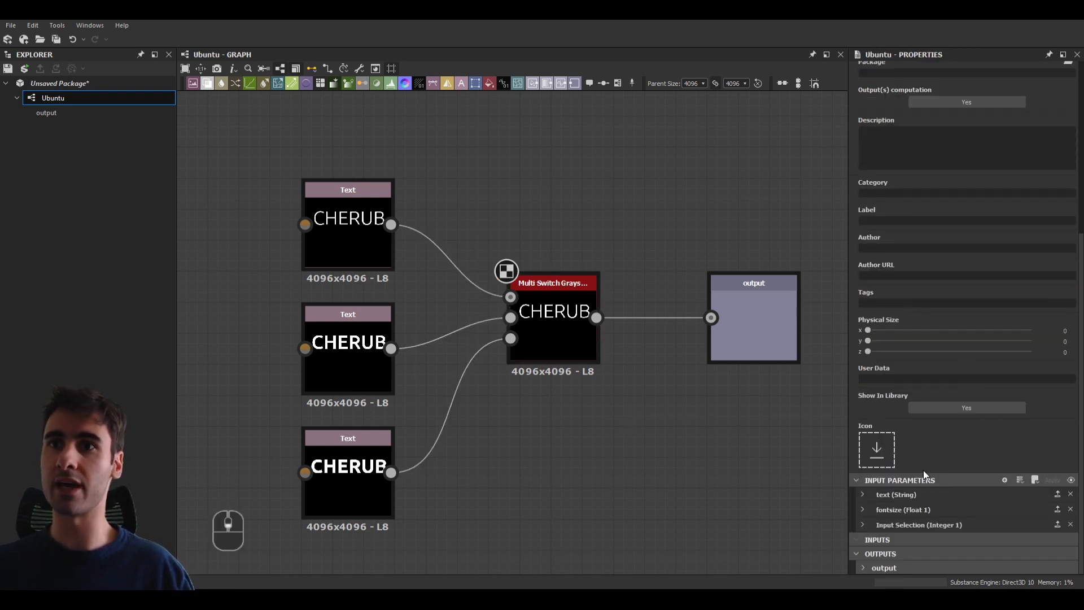
pyautogui.click(901, 525)
pyautogui.scroll(-3, 898, 508)
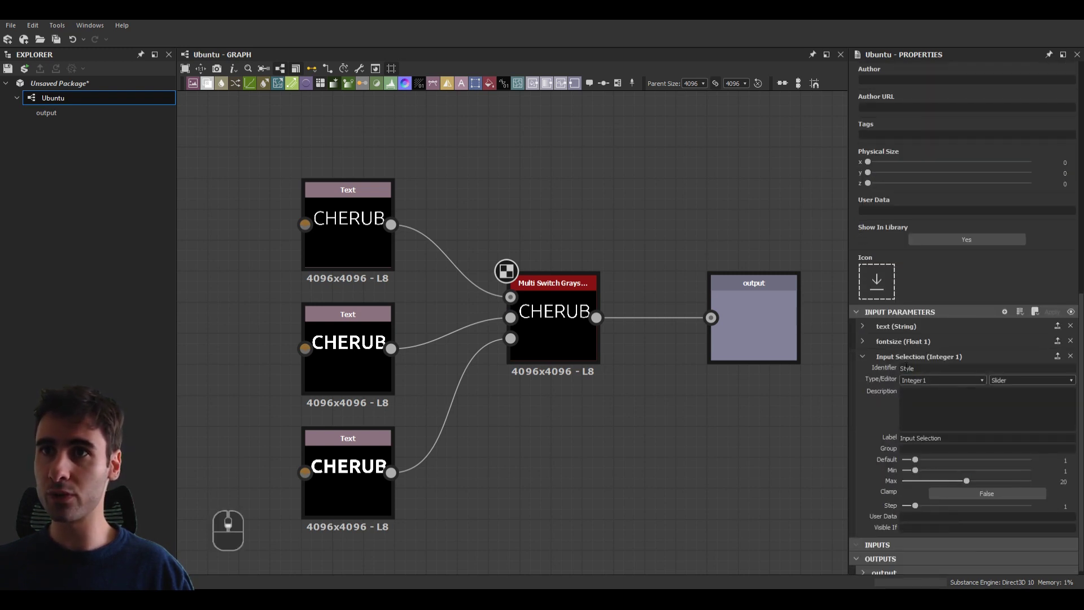
pyautogui.moveTo(912, 380); pyautogui.dragTo(926, 387)
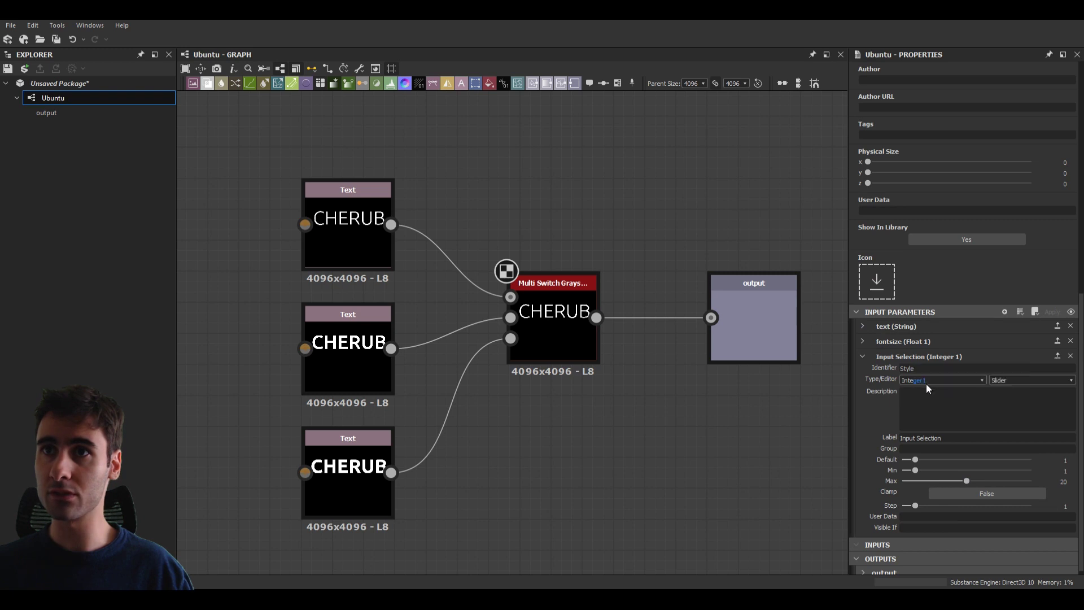
pyautogui.click(940, 368)
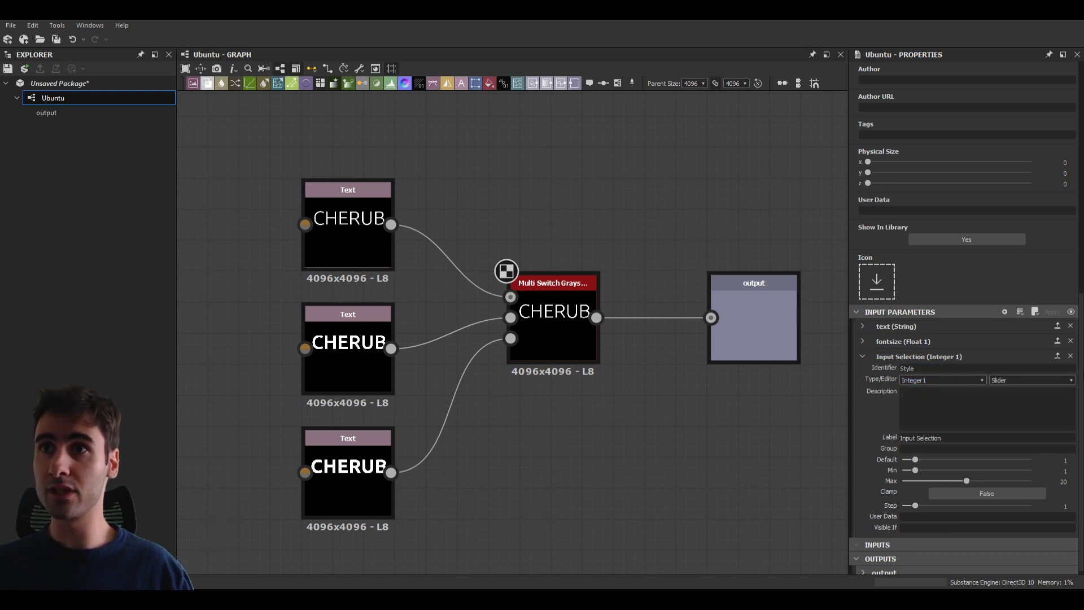
pyautogui.click(1042, 381)
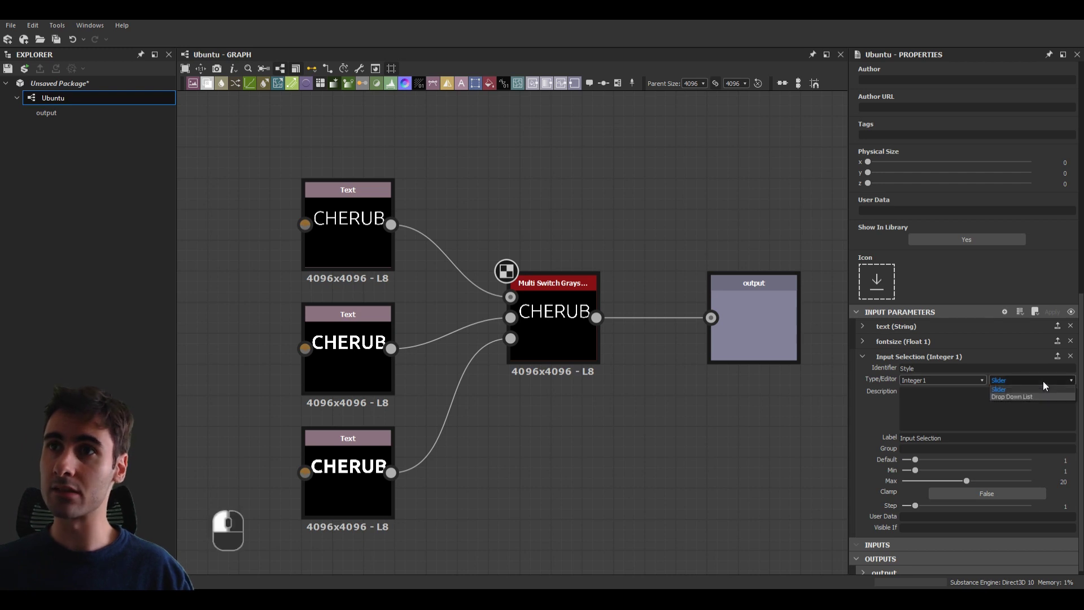
pyautogui.click(1036, 395)
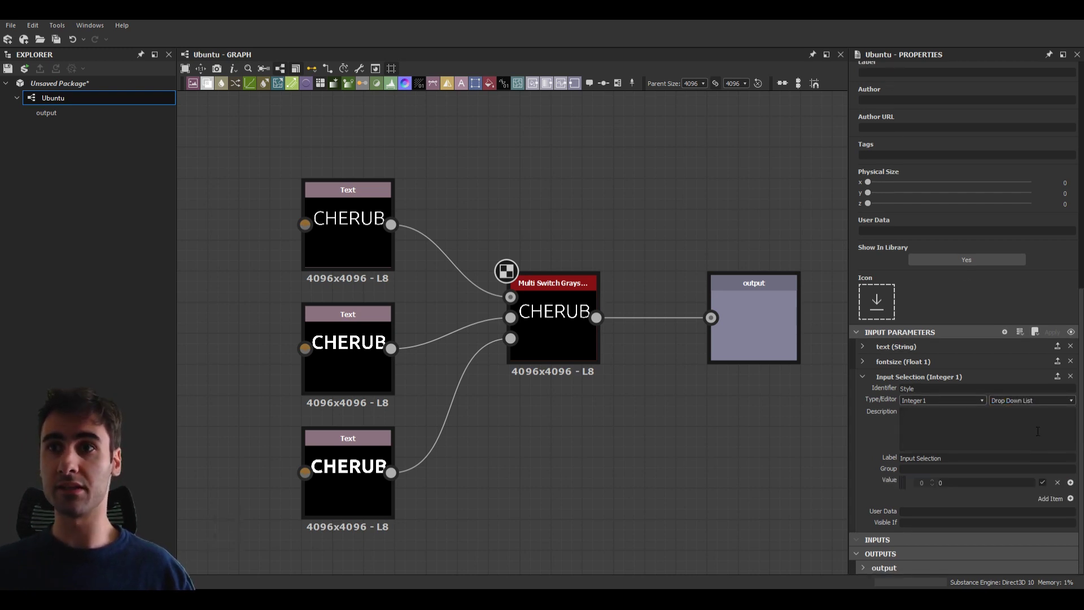
# Add two more items to the Style drop-down and label the first one Light
pyautogui.click(1070, 498)
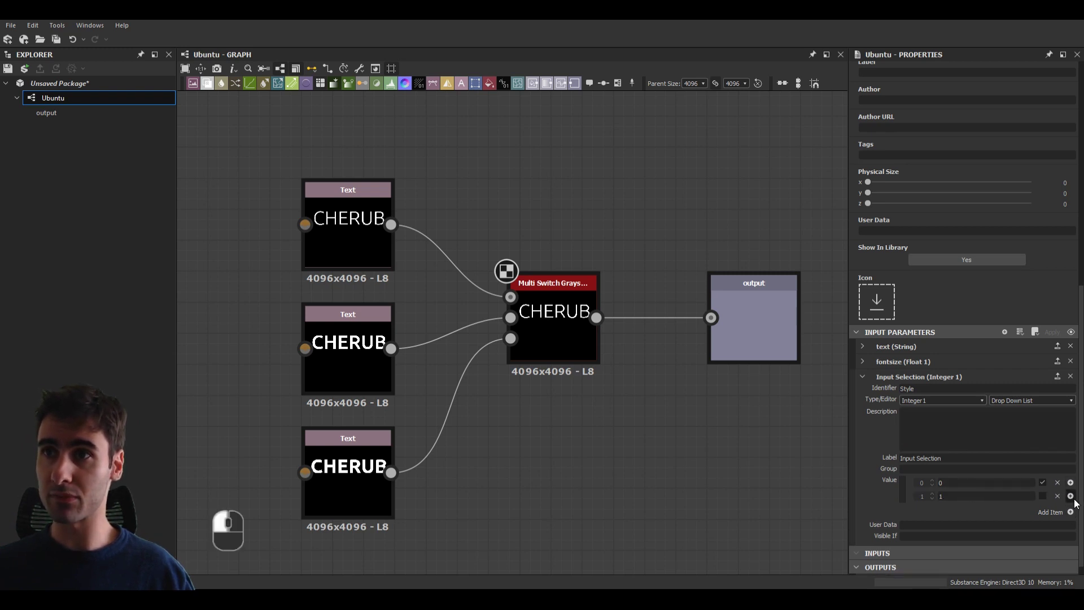
pyautogui.click(1071, 511)
pyautogui.scroll(-1, 988, 452)
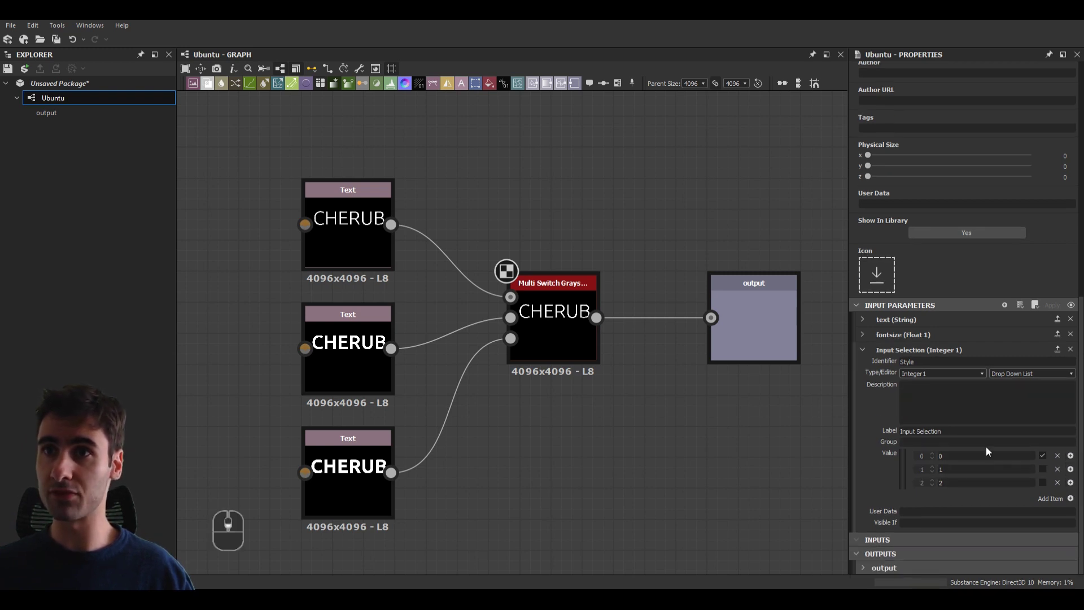
pyautogui.click(958, 456)
pyautogui.press('BackSpace')
pyautogui.press('Return')
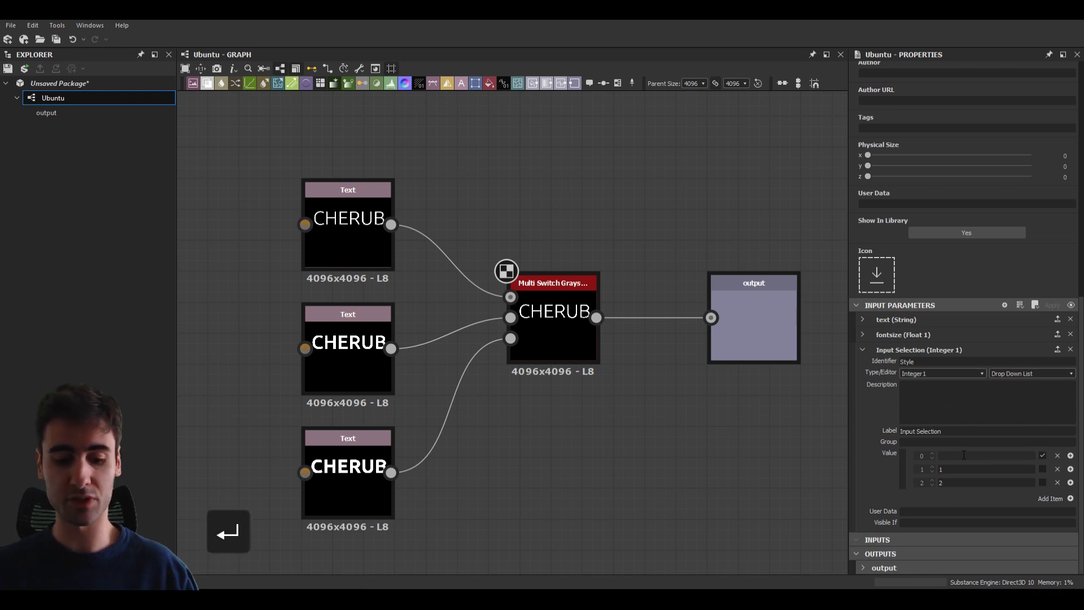
pyautogui.press('shift')
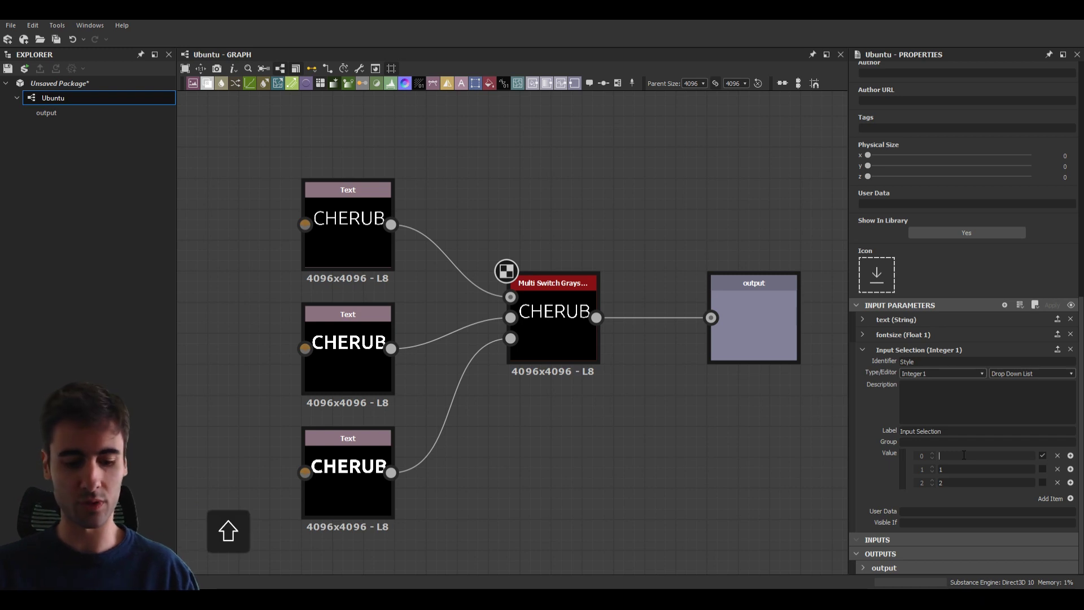
pyautogui.write('Light')
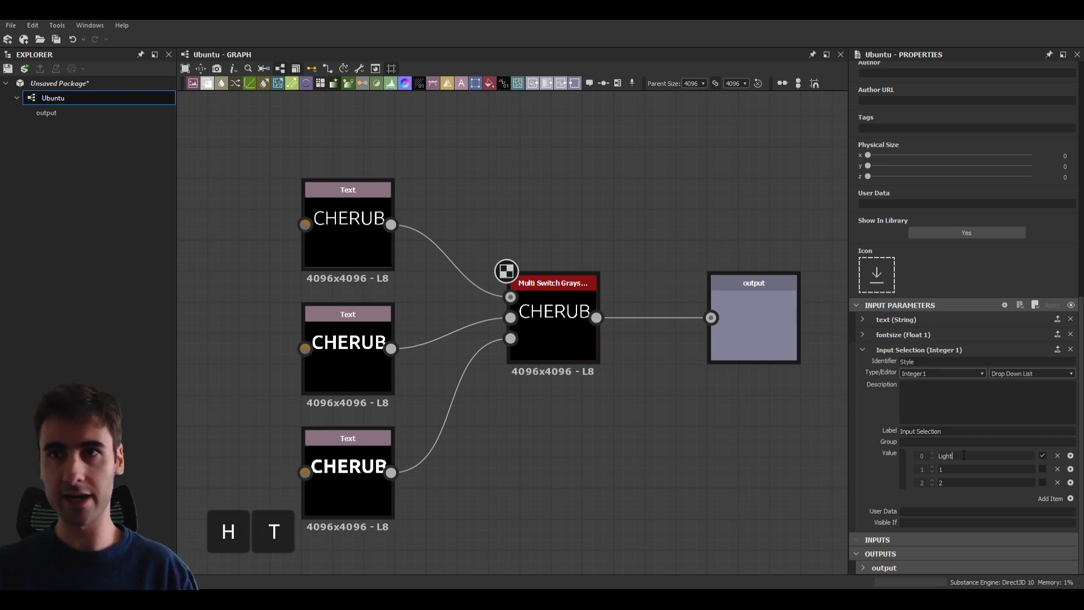
pyautogui.press('Return')
# Label the second and third drop-down items Medium and Bold
pyautogui.doubleClick(964, 468)
pyautogui.write('Mediu')
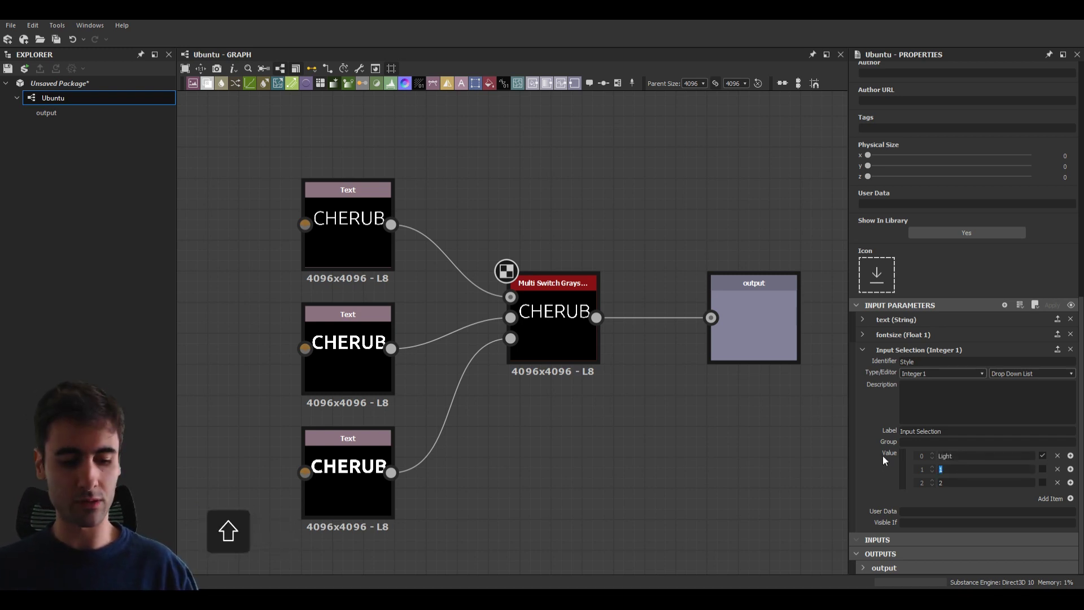
pyautogui.write('m')
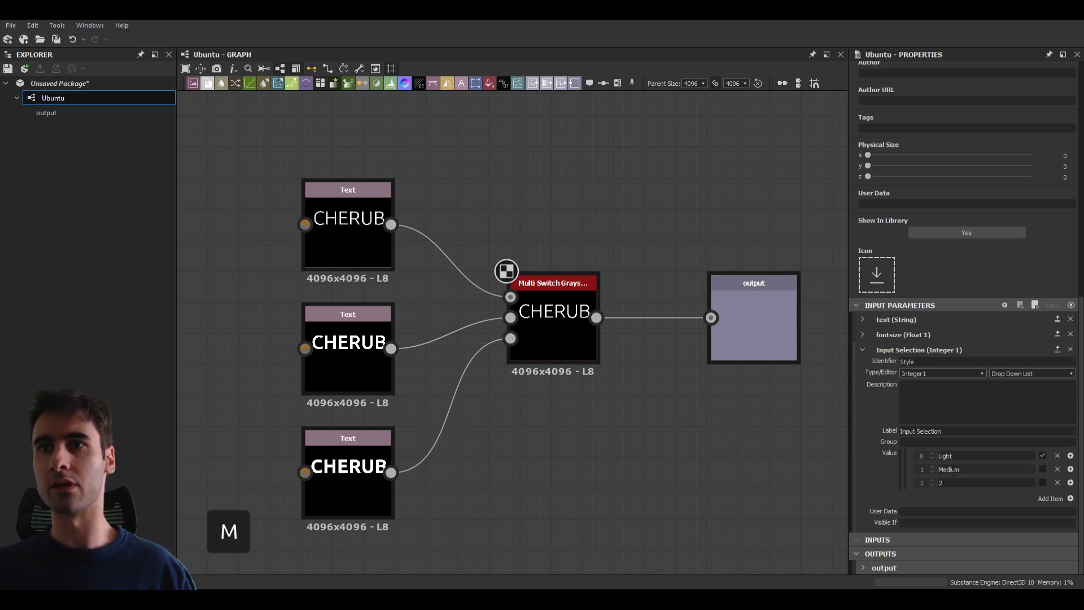
pyautogui.doubleClick(941, 483)
pyautogui.press('BackSpace')
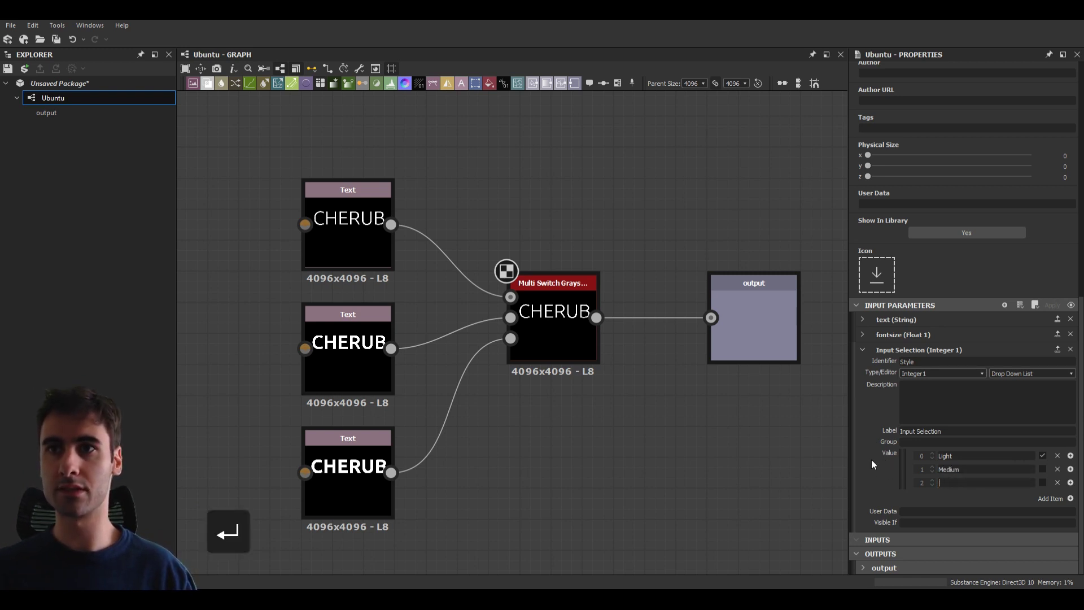
pyautogui.write('Bold')
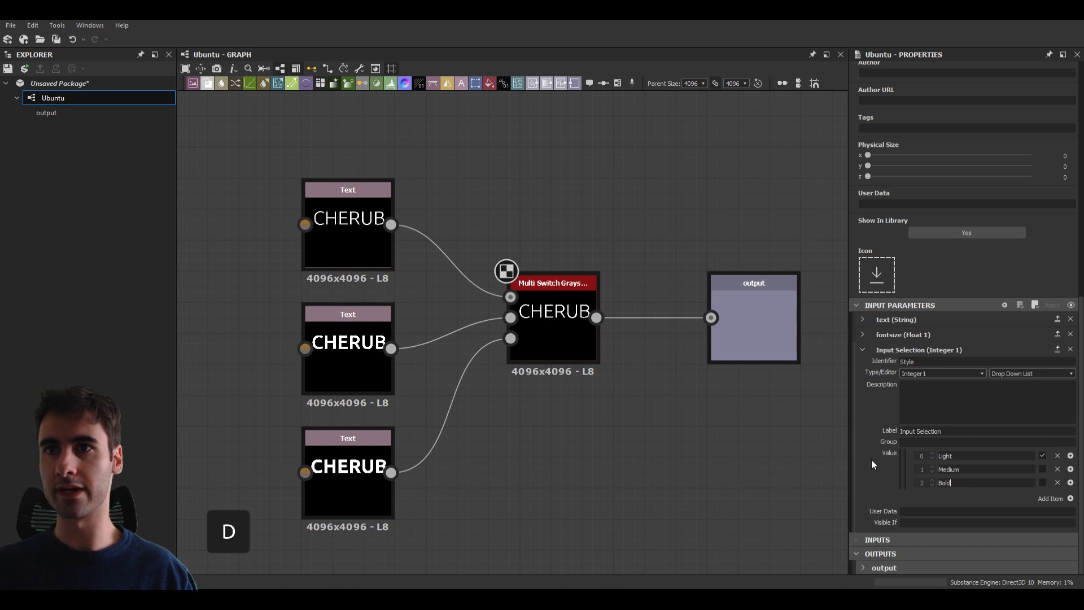
# Tick Medium as the default choice and try renumbering the Light, Medium and Bold item values
pyautogui.click(1042, 469)
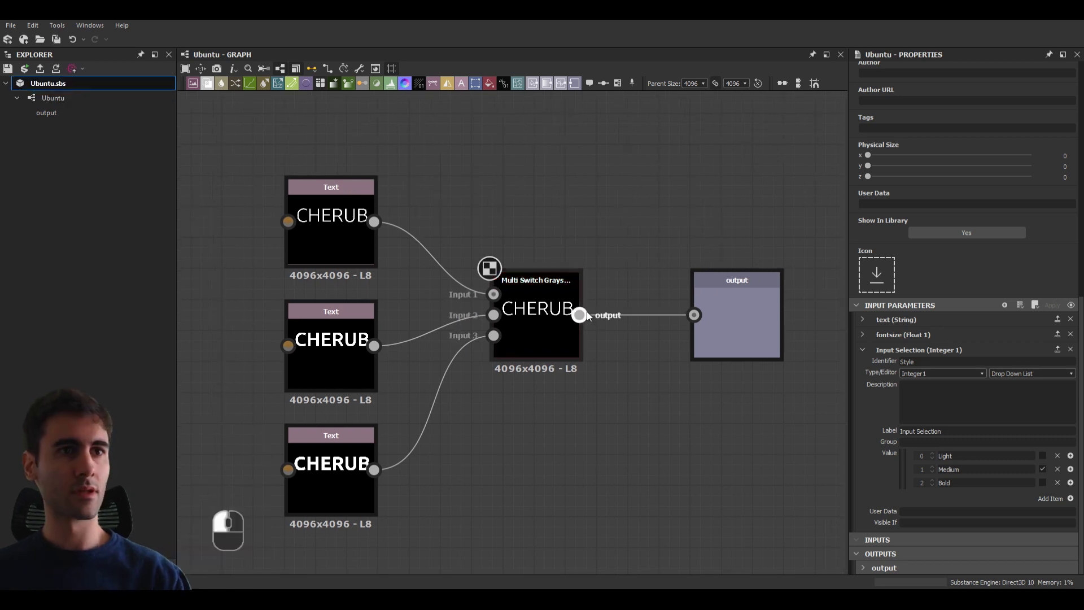
pyautogui.click(933, 455)
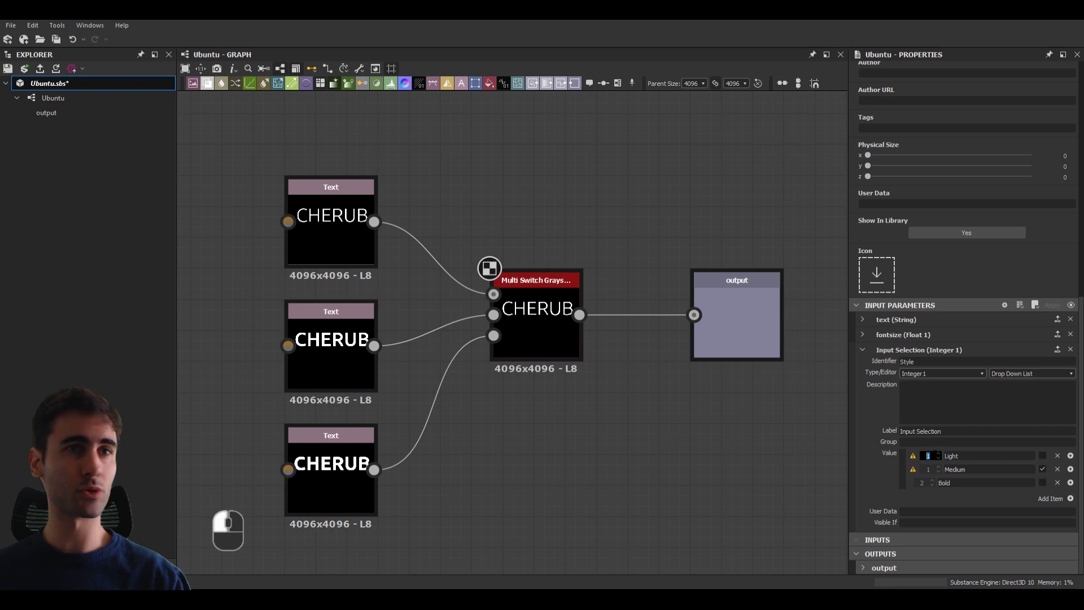
pyautogui.click(939, 467)
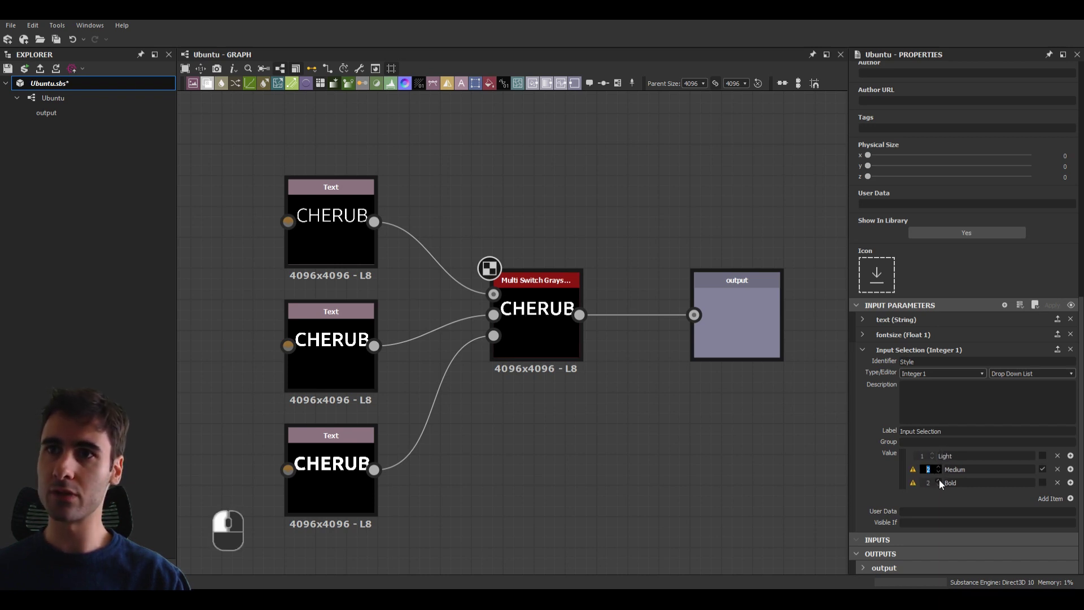
pyautogui.click(940, 478)
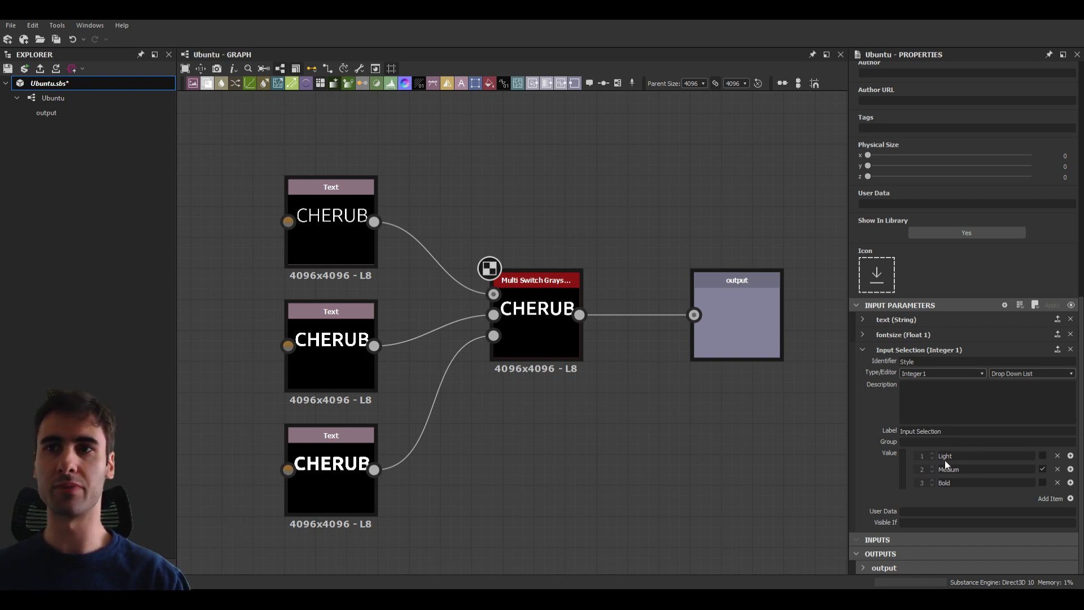
pyautogui.moveTo(614, 345); pyautogui.dragTo(600, 356, button='middle')
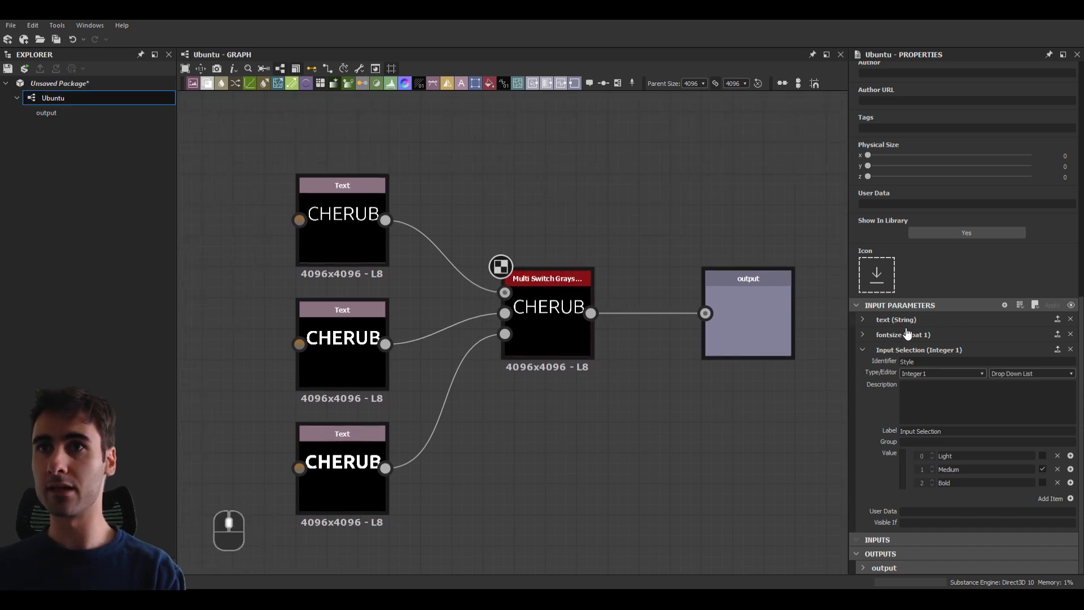
# Review the fontsize and text parameters, confirming the default text reads CHERUB
pyautogui.click(863, 350)
pyautogui.click(885, 509)
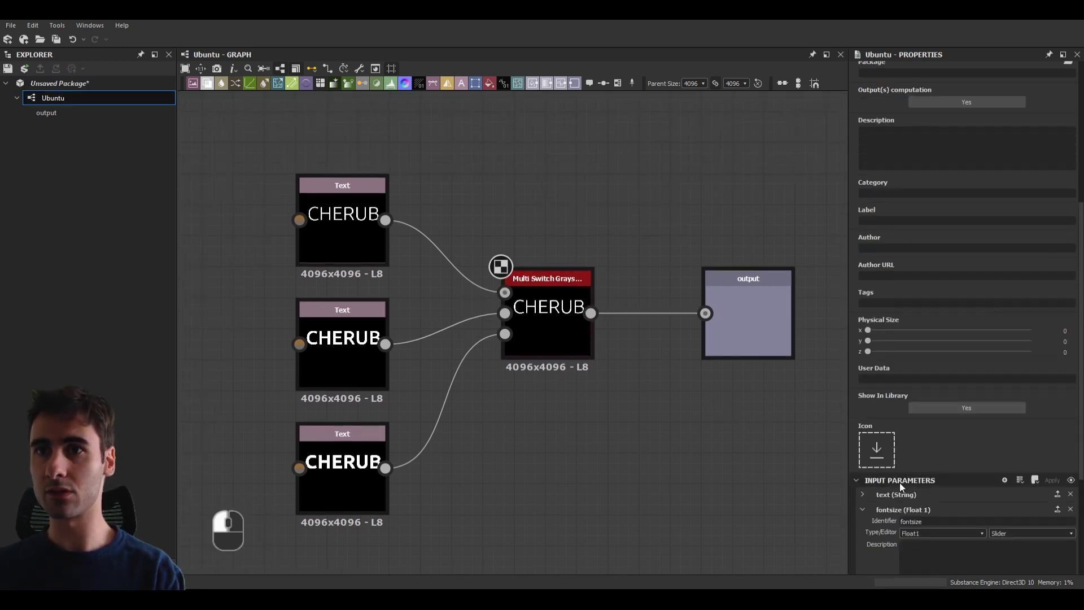
pyautogui.scroll(-3, 899, 482)
pyautogui.click(883, 346)
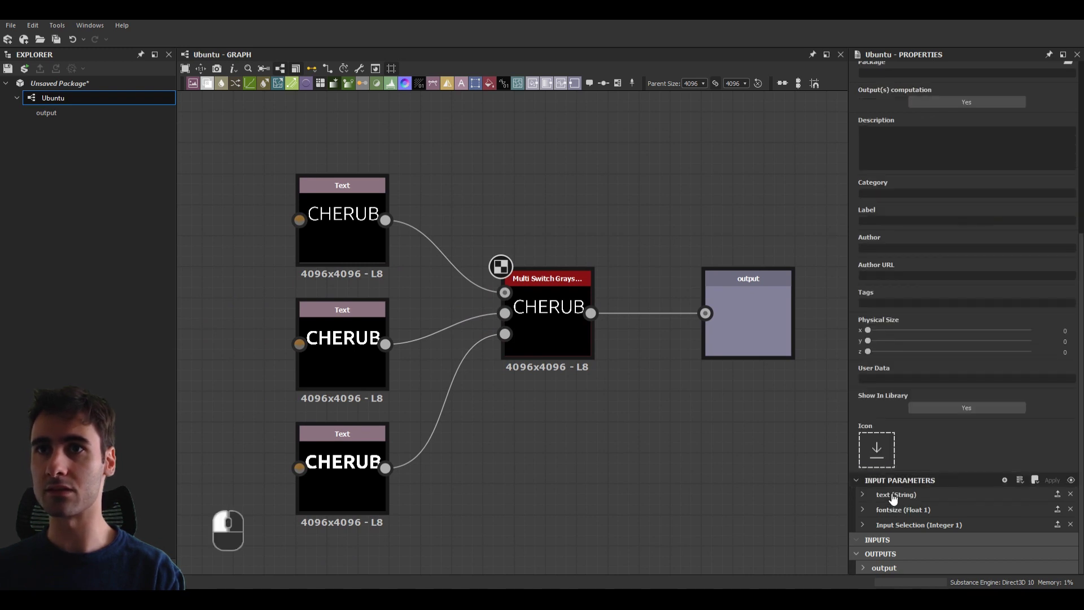
pyautogui.click(892, 495)
pyautogui.scroll(-2, 903, 395)
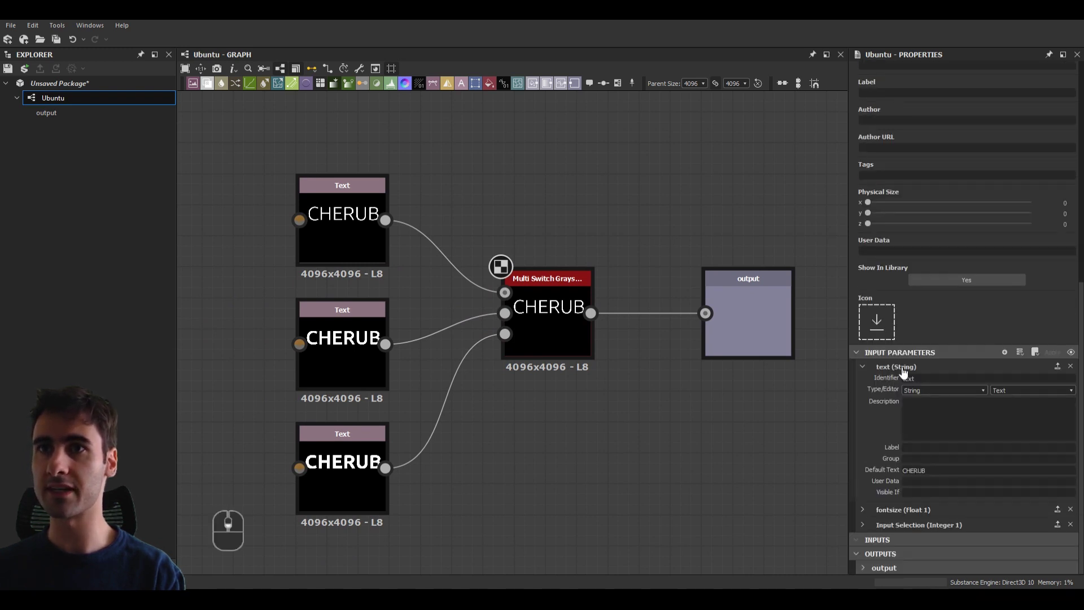
pyautogui.click(934, 470)
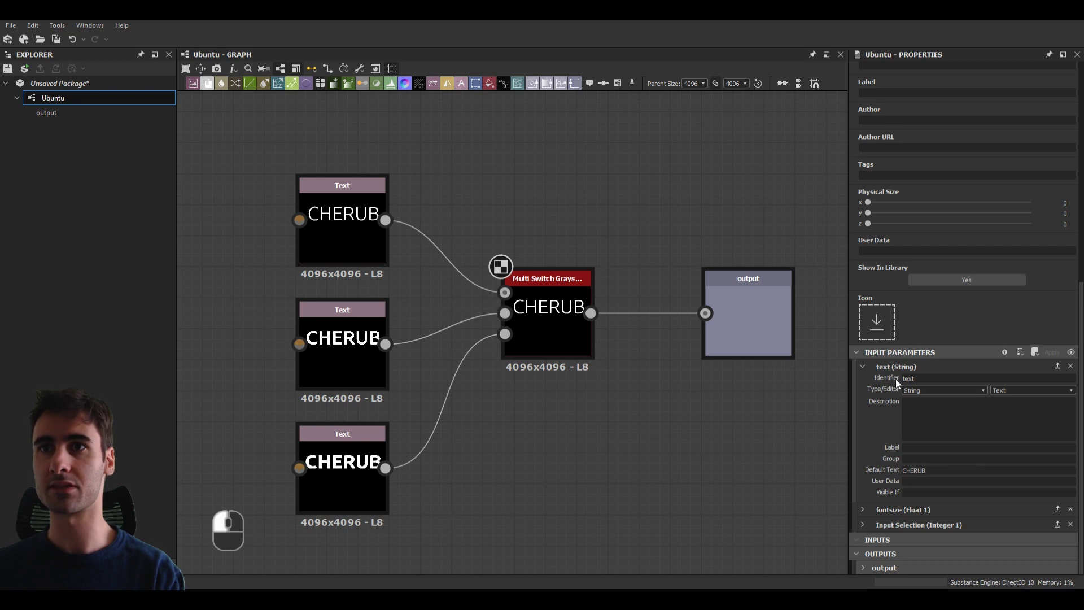
pyautogui.click(884, 367)
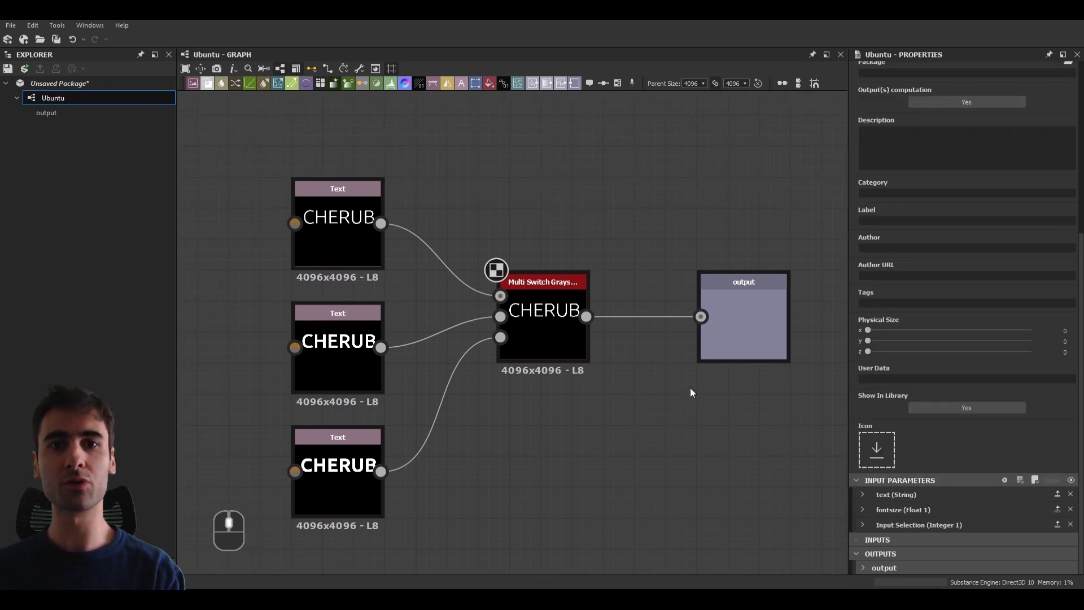
# Publish the Ubuntu package from the Explorer as Ubuntu.sbsar
pyautogui.click(76, 85)
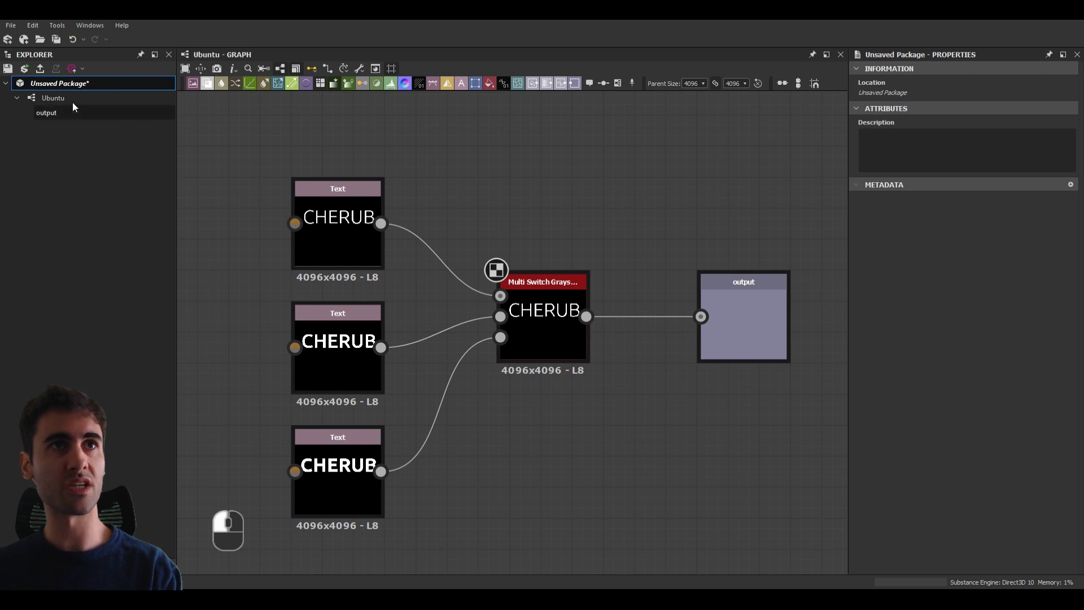
pyautogui.rightClick(76, 85)
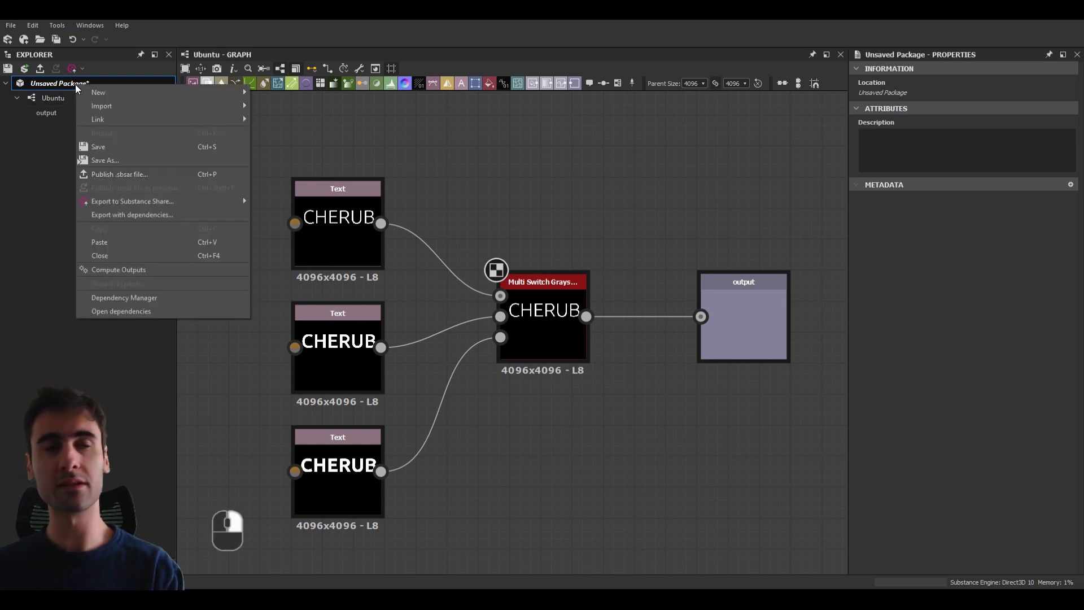
pyautogui.click(155, 180)
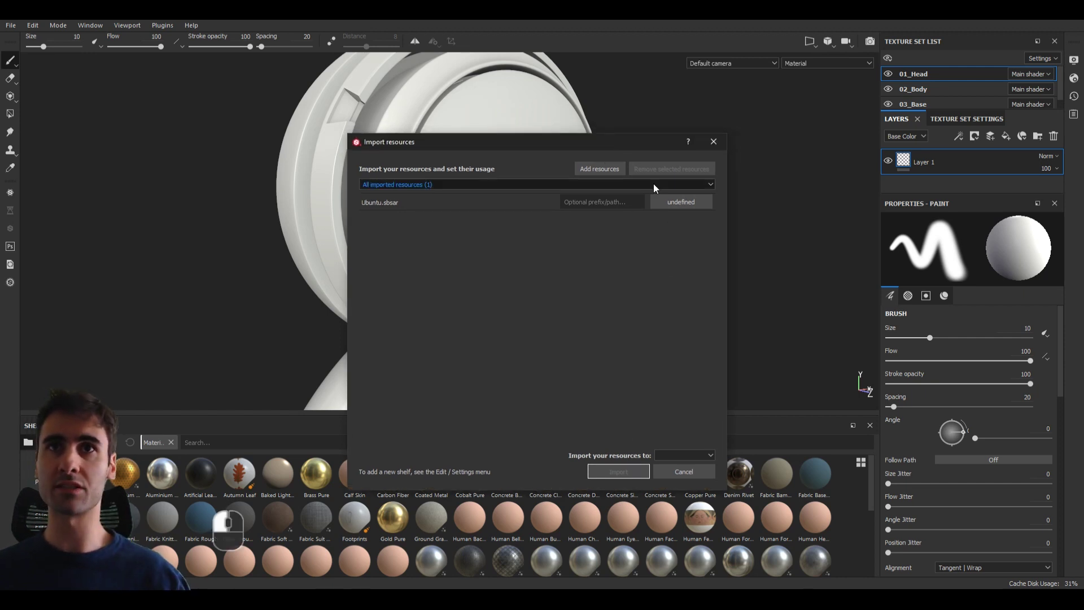
# Set Ubuntu.sbsar's usage to alpha and import it into the current session
pyautogui.click(669, 197)
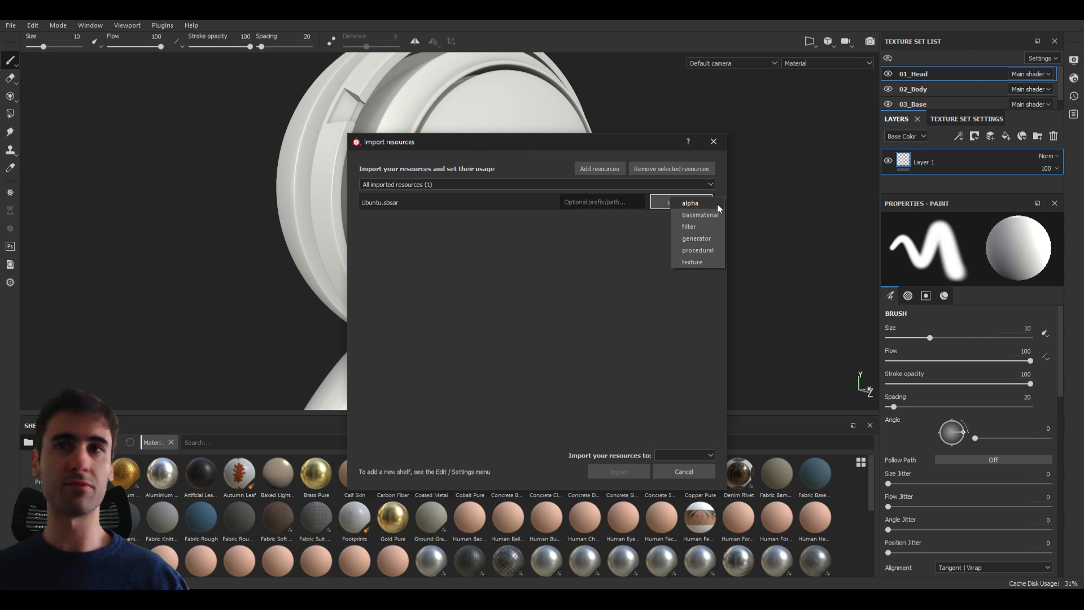
pyautogui.click(698, 203)
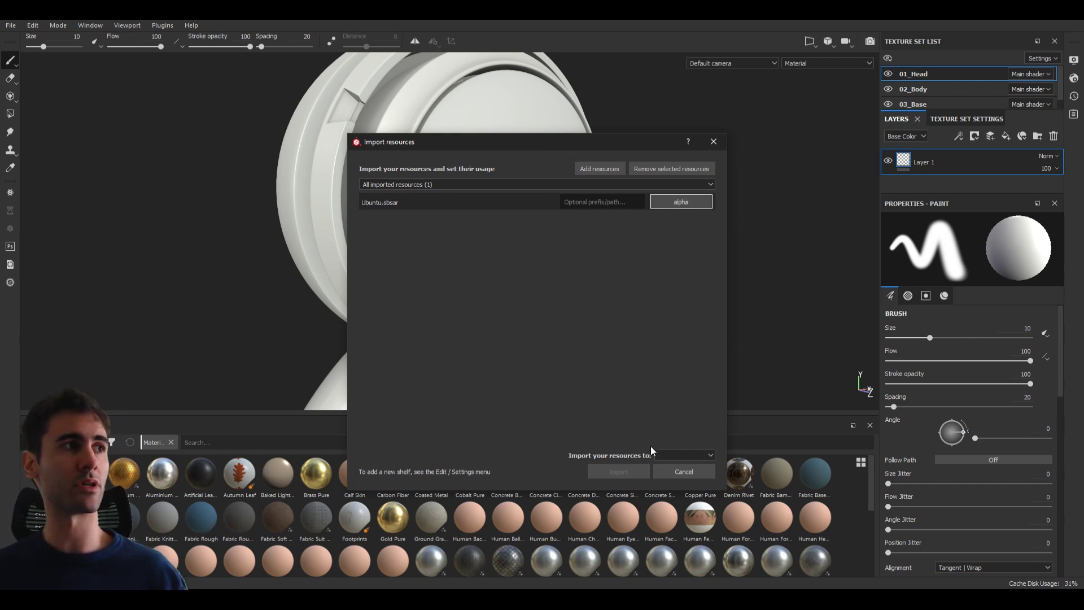
pyautogui.click(682, 455)
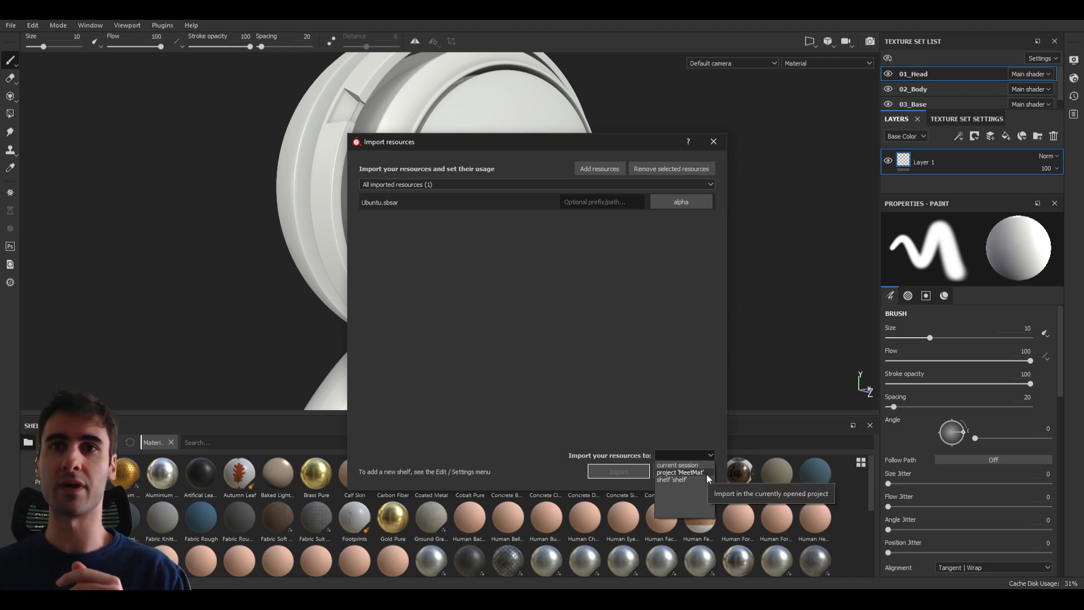
pyautogui.click(686, 464)
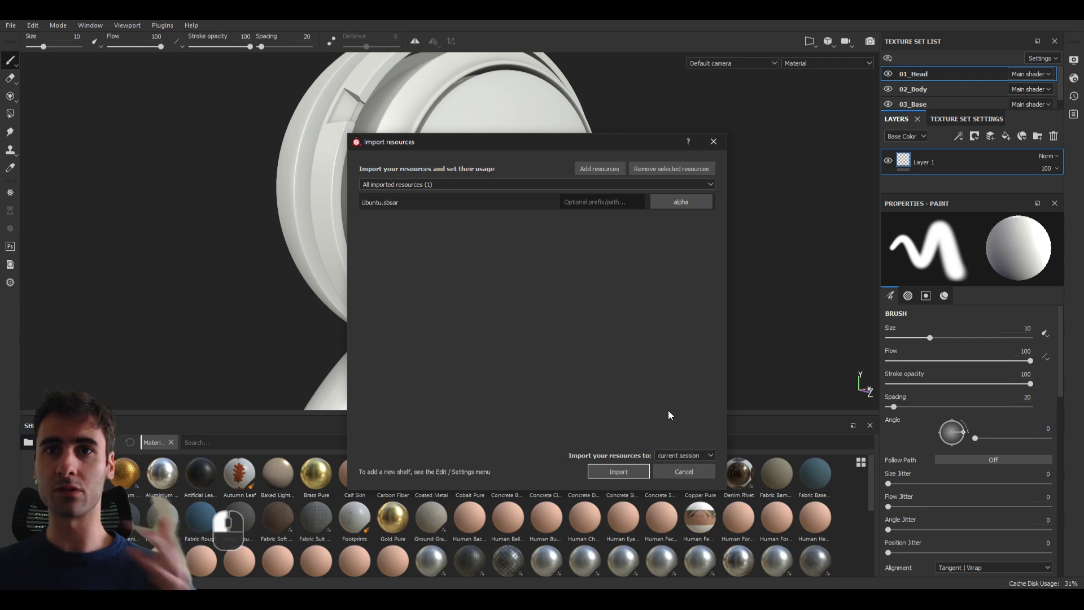
pyautogui.click(618, 473)
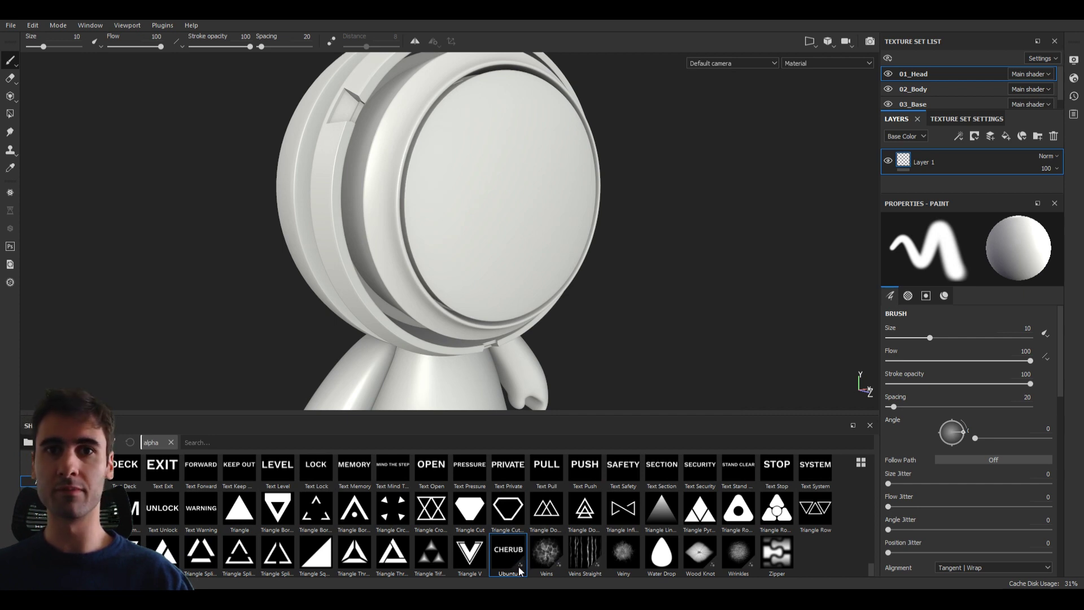
# Load the Ubuntu CHERUB alpha, enlarge the brush to about 45, and turn the head to face the camera
pyautogui.click(512, 551)
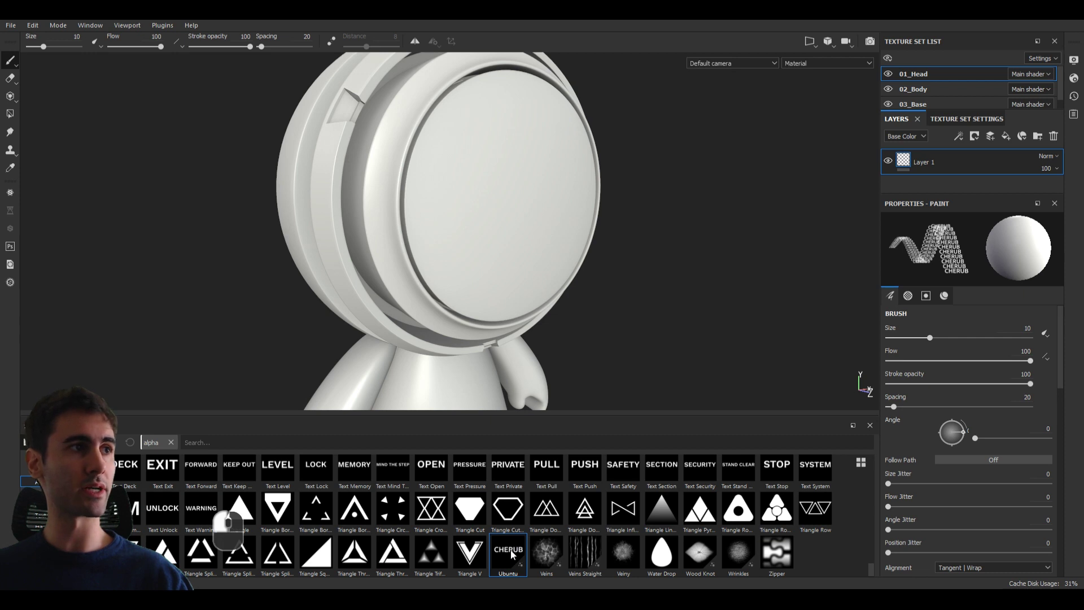
pyautogui.scroll(-10, 979, 393)
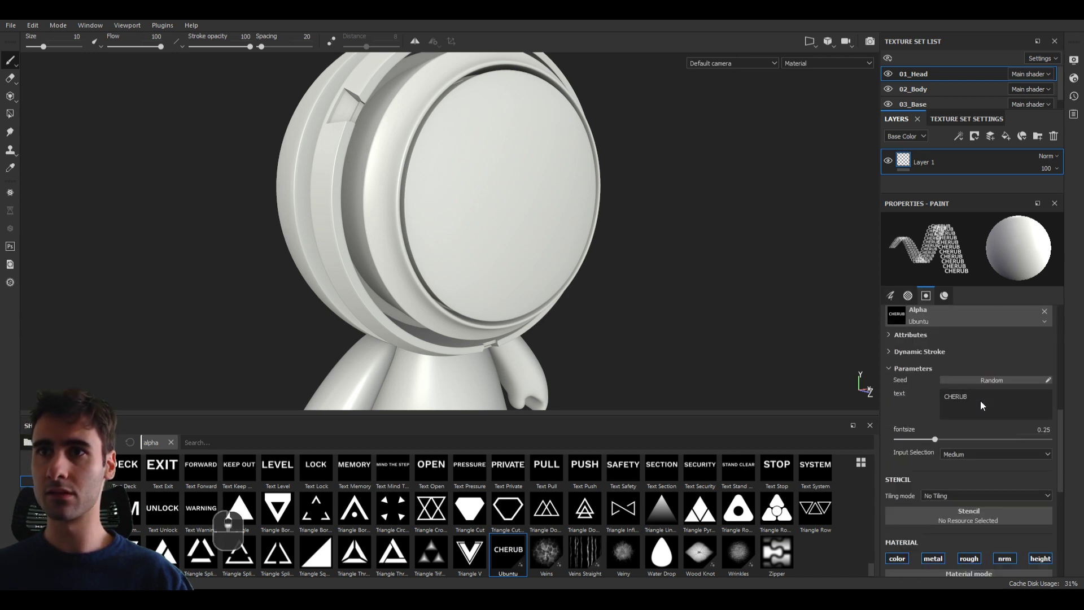
pyautogui.keyDown('alt'); pyautogui.moveTo(422, 180); pyautogui.dragTo(500, 203); pyautogui.keyUp('alt')
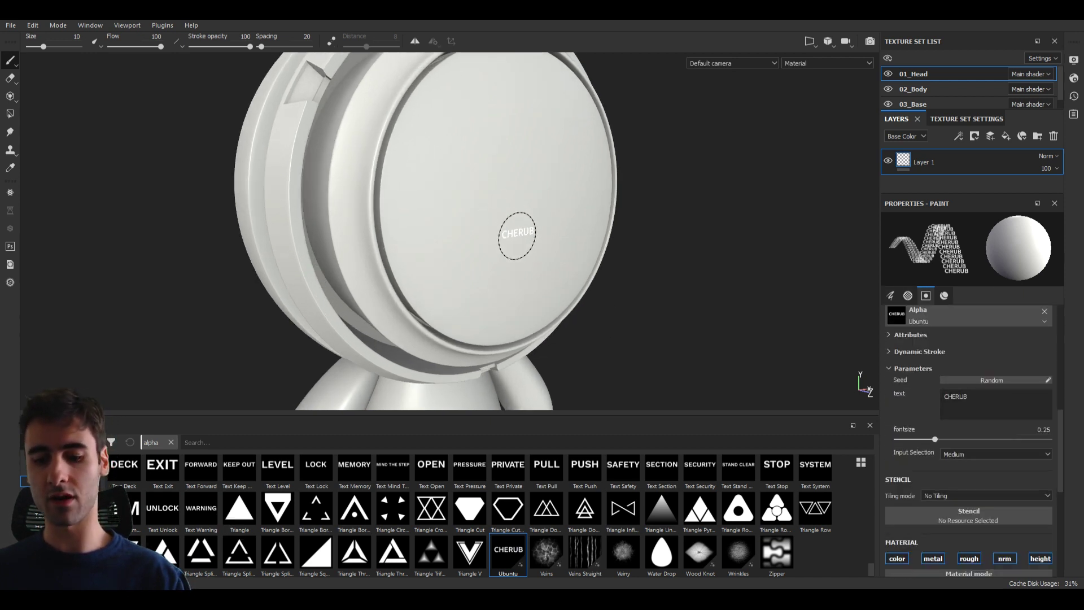
pyautogui.press(']')
pyautogui.press(']')
pyautogui.press(']')
pyautogui.press(']')
pyautogui.press(']')
pyautogui.press(']')
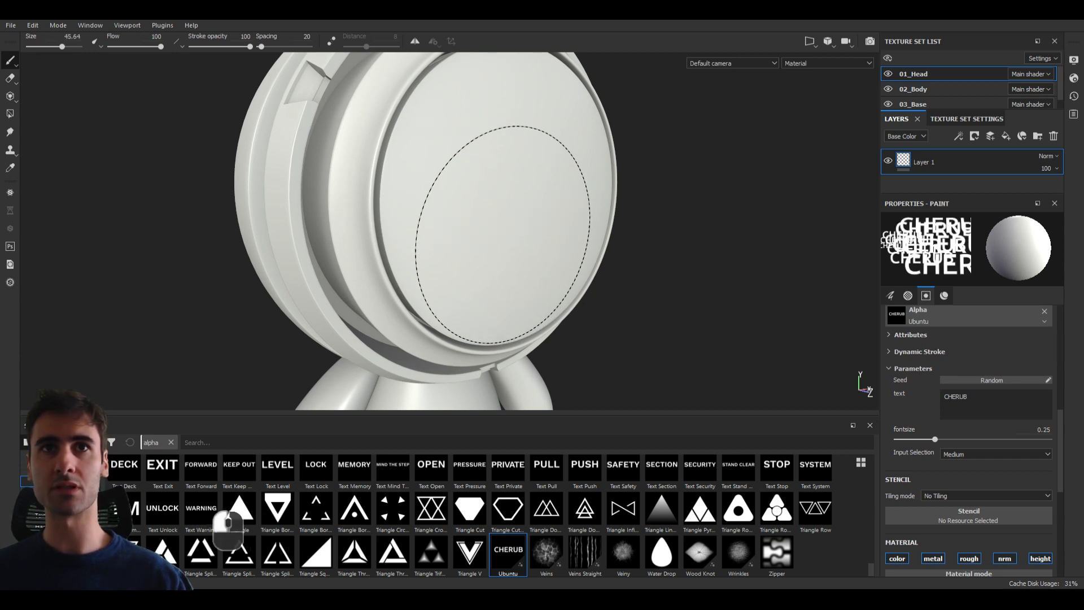
pyautogui.moveTo(622, 261)
pyautogui.keyDown('alt'); pyautogui.mouseDown()
pyautogui.moveTo(448, 245)
pyautogui.moveTo(555, 270)
pyautogui.moveTo(522, 240)
pyautogui.moveTo(557, 271)
pyautogui.mouseUp(); pyautogui.keyUp('alt')
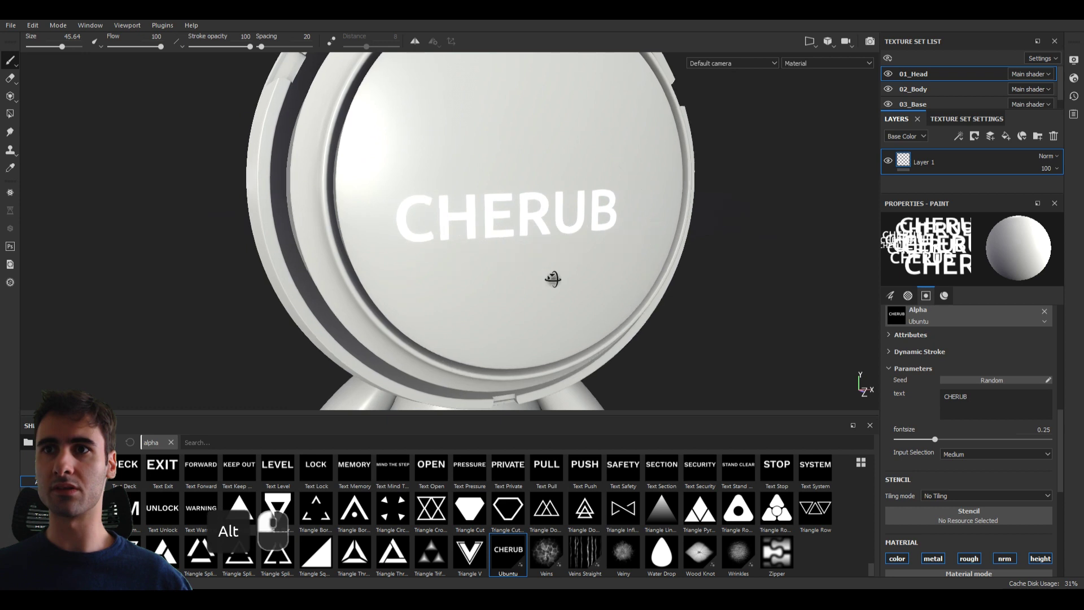
# Switch the alpha's Style to Light, then to Bold, and stamp a Bold CHERUB below the others
pyautogui.click(968, 453)
pyautogui.click(964, 463)
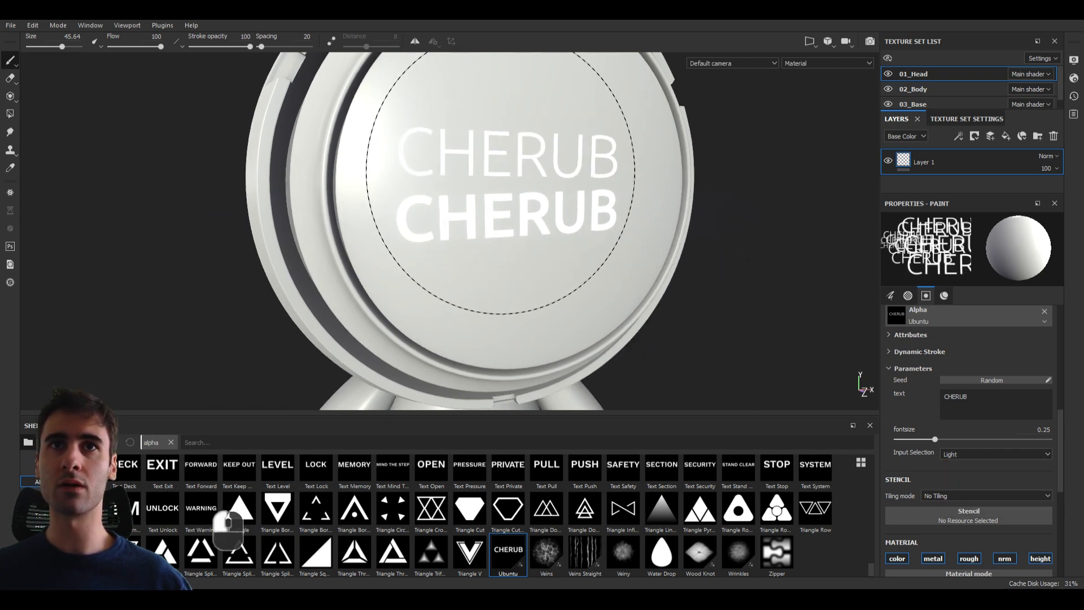
pyautogui.keyDown('alt'); pyautogui.moveTo(581, 290); pyautogui.dragTo(656, 282); pyautogui.keyUp('alt')
pyautogui.click(977, 455)
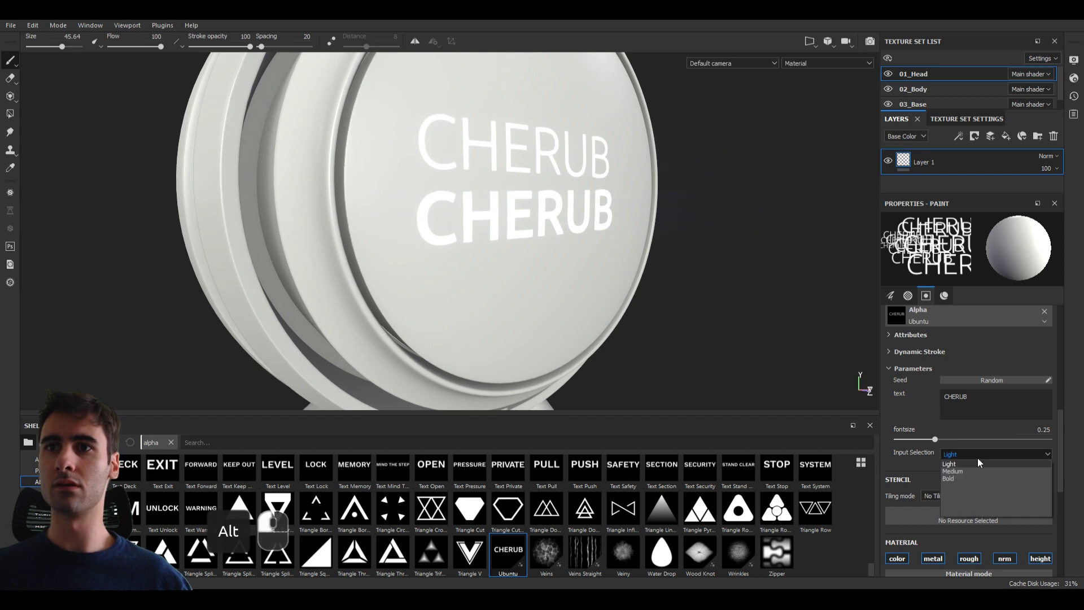
pyautogui.click(964, 468)
pyautogui.click(558, 281)
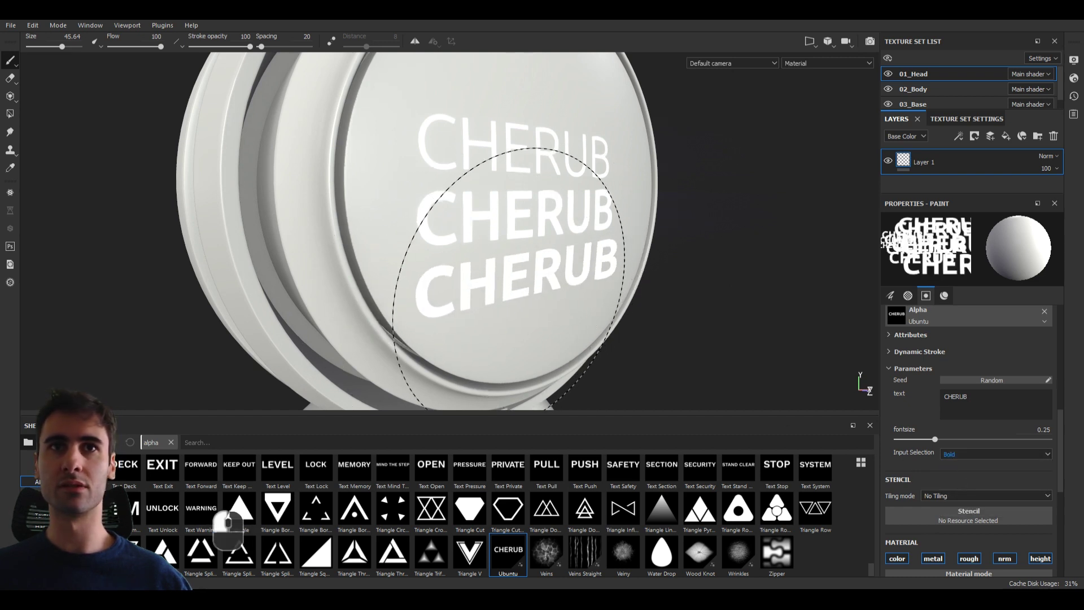
# Stamp another Bold CHERUB, undo the overlapping stamp, and return to a front view
pyautogui.moveTo(500, 279)
pyautogui.keyDown('alt'); pyautogui.mouseDown()
pyautogui.moveTo(500, 215)
pyautogui.moveTo(513, 249)
pyautogui.moveTo(532, 228)
pyautogui.mouseUp(); pyautogui.keyUp('alt')
pyautogui.click(531, 227)
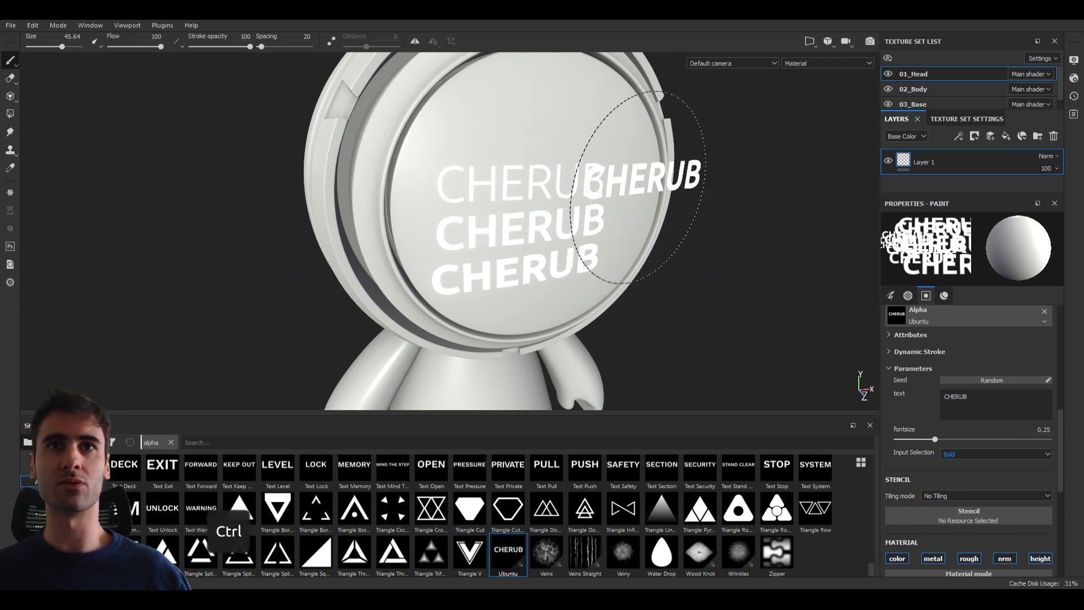
pyautogui.hotkey('ctrl', 'z')
pyautogui.keyDown('alt'); pyautogui.moveTo(653, 177); pyautogui.dragTo(627, 180); pyautogui.keyUp('alt')
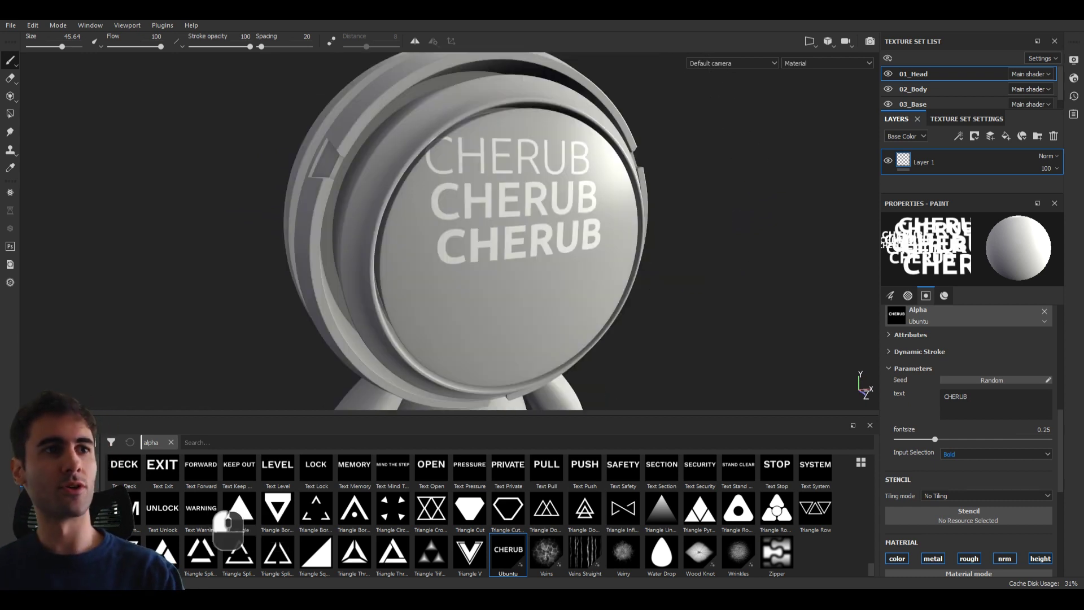